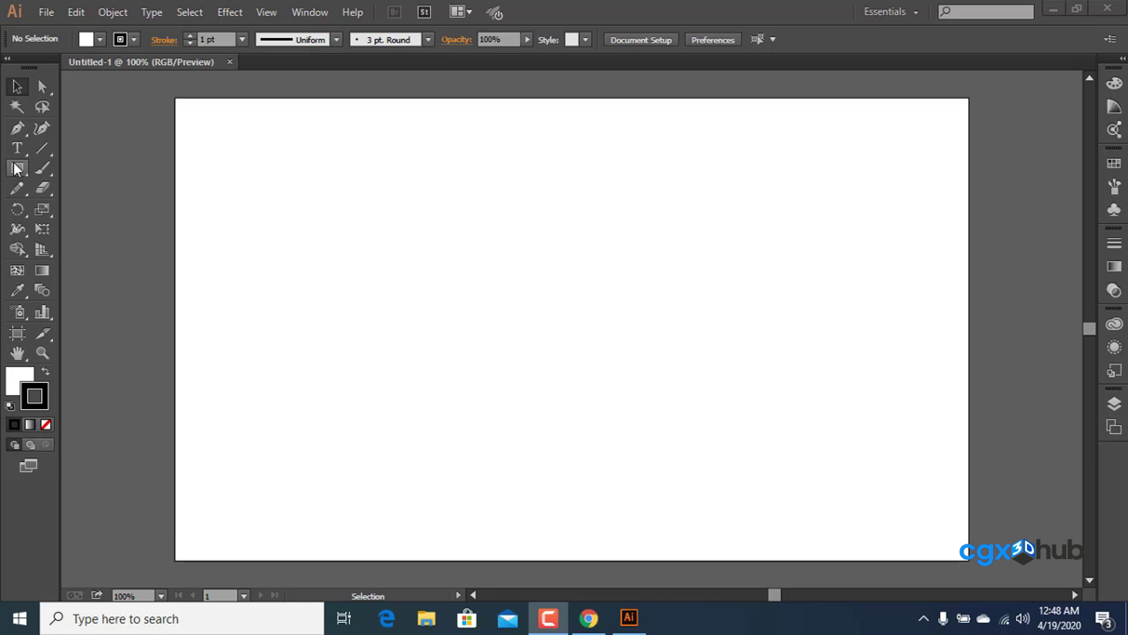
Display the layers list and draw a rectangle about 276 by 193 pt in the upper-left half of the artboard.
{"action": "left_click", "coordinate": [295, 10]}
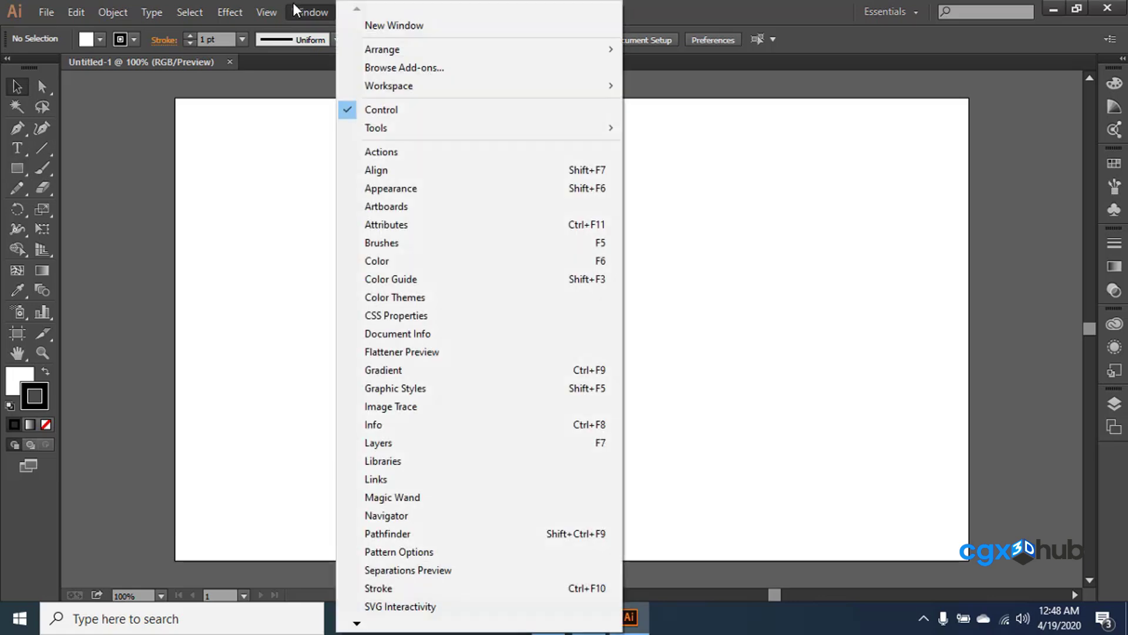
{"action": "left_click", "coordinate": [375, 444]}
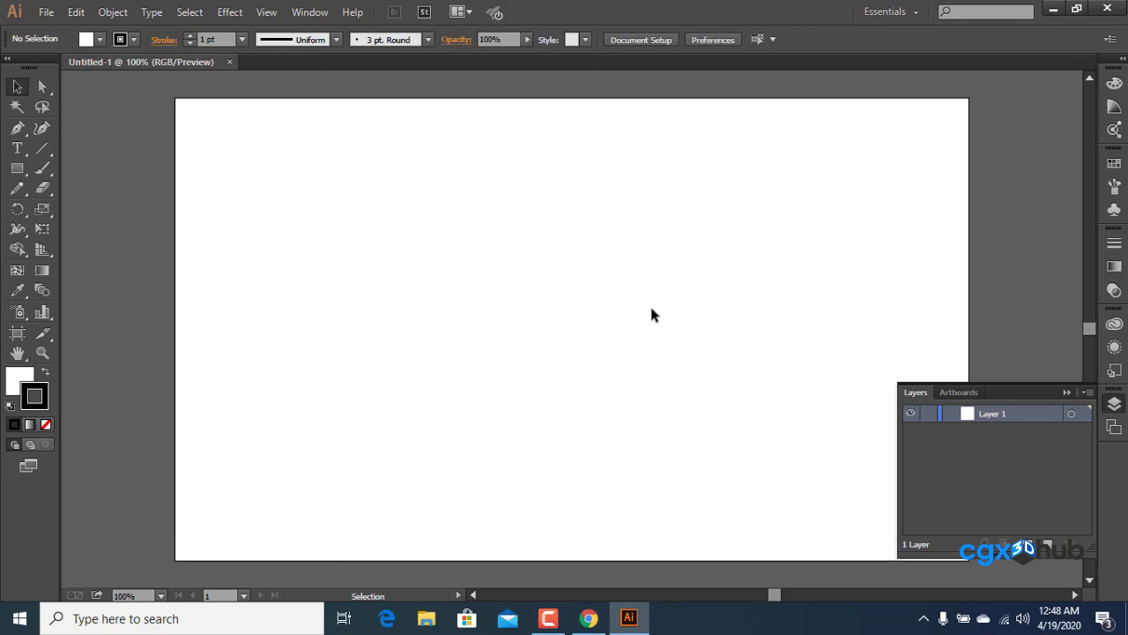
{"action": "left_click", "coordinate": [17, 168]}
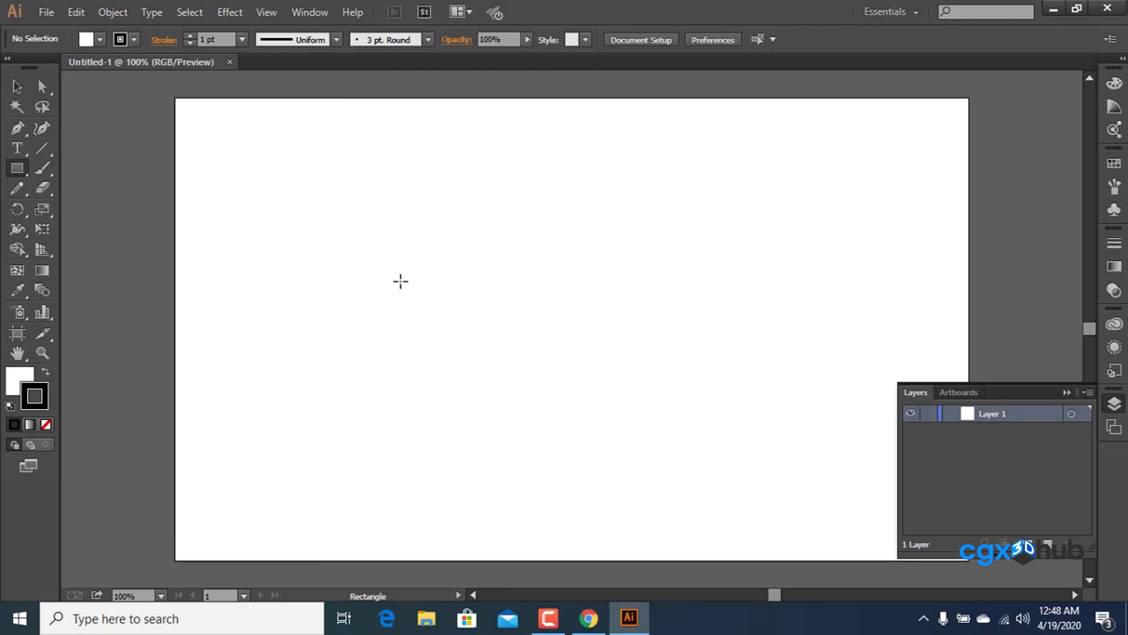
{"action": "left_click_drag", "start_coordinate": [335, 207], "coordinate": [562, 366]}
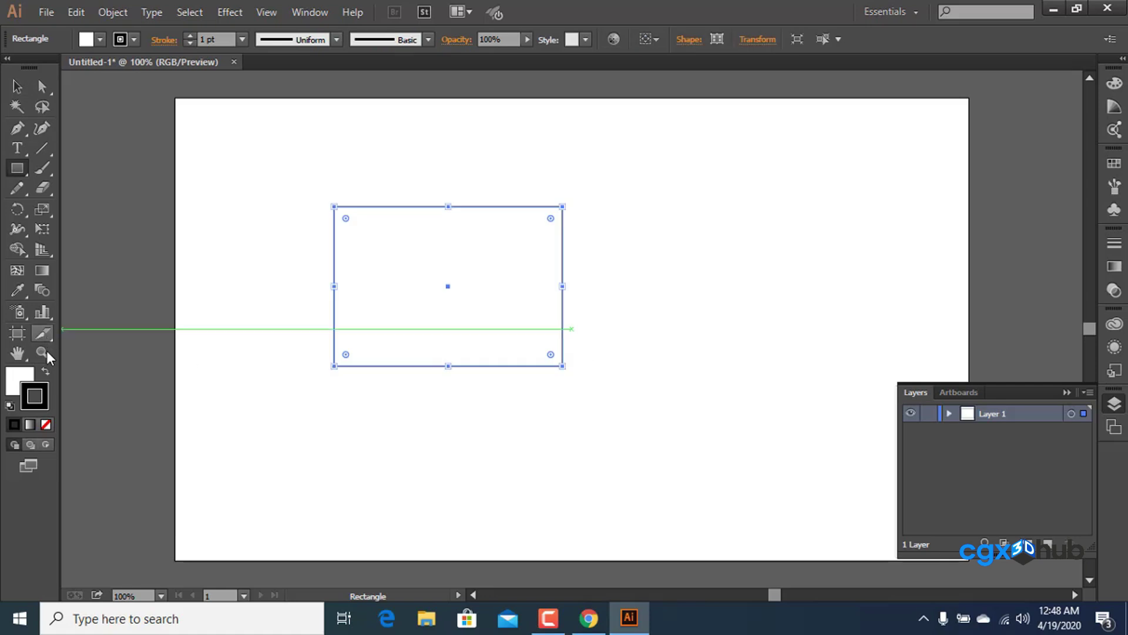
Fill the rectangle with dark green 007F27 and bring back the layers list.
{"action": "left_click", "coordinate": [24, 374]}
{"action": "left_click", "coordinate": [983, 112]}
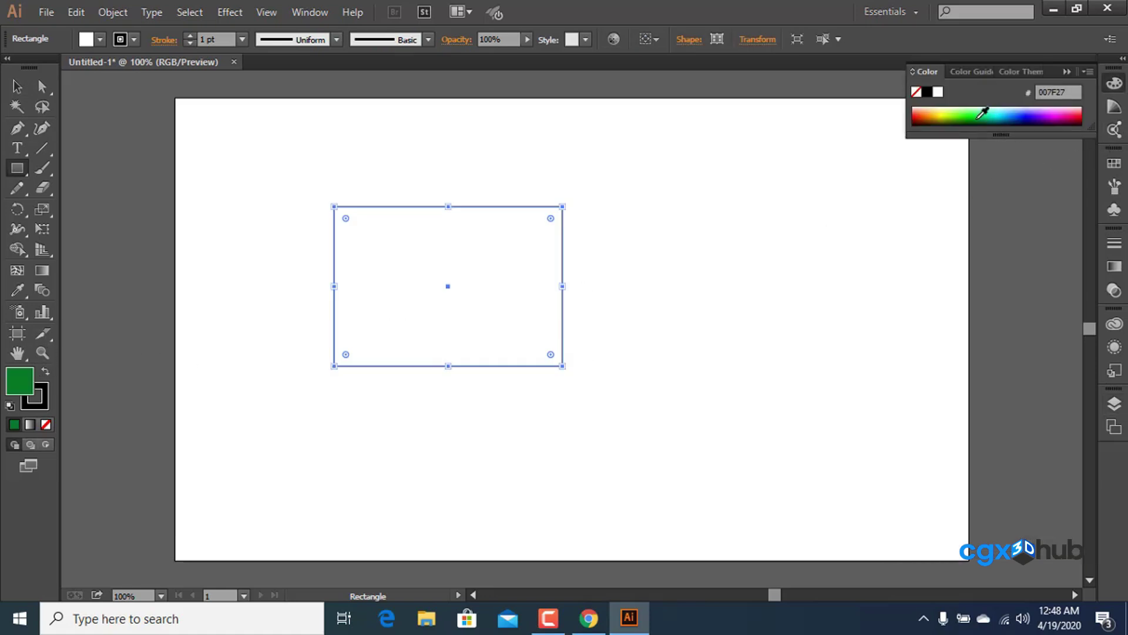
{"action": "left_click", "coordinate": [1114, 404]}
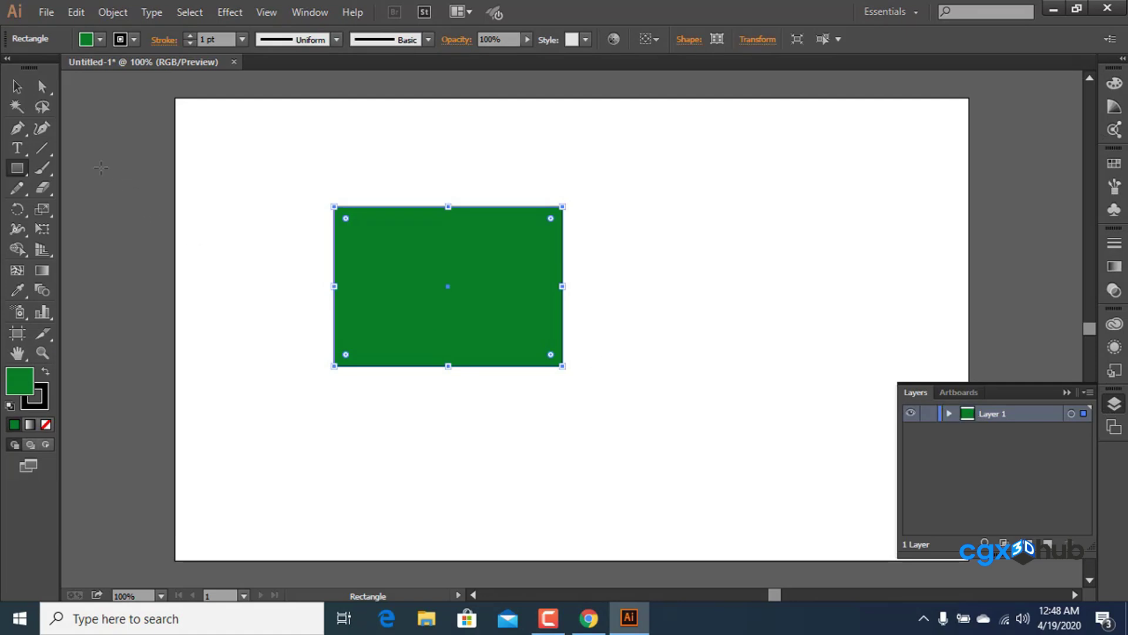
Draw a circle overlapping the rectangle's lower-right corner, fill it with bright green 00E964 and deselect it.
{"action": "left_click_drag", "start_coordinate": [16, 170], "coordinate": [81, 207]}
{"action": "left_click_drag", "start_coordinate": [497, 300], "coordinate": [668, 467]}
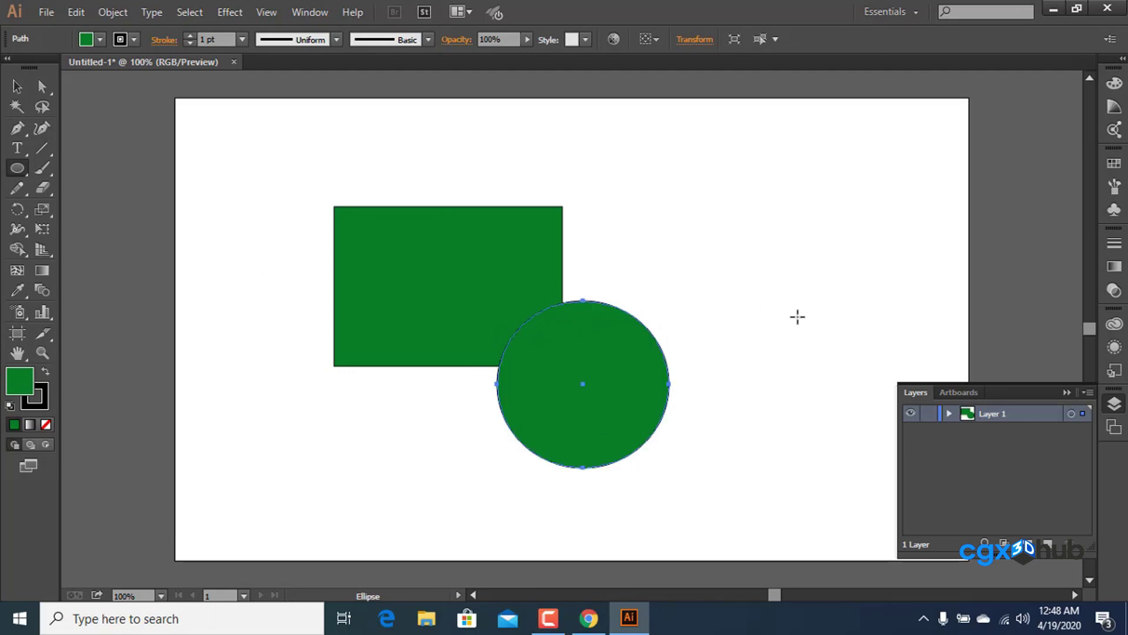
{"action": "left_click", "coordinate": [1115, 83]}
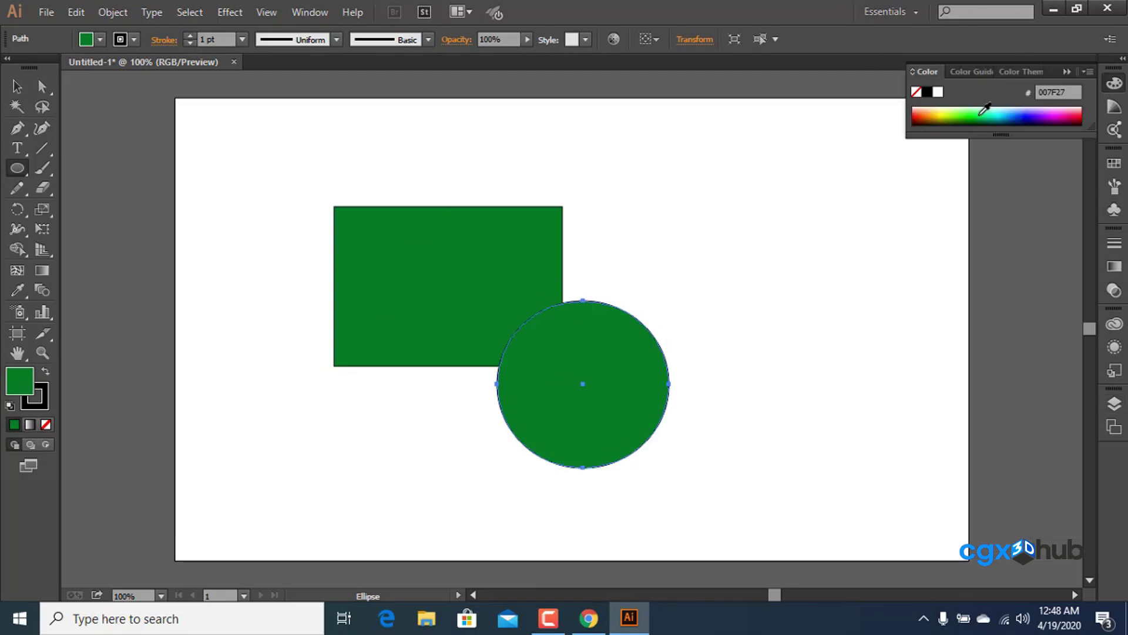
{"action": "left_click", "coordinate": [981, 113]}
{"action": "left_click", "coordinate": [17, 86]}
{"action": "left_click", "coordinate": [972, 389]}
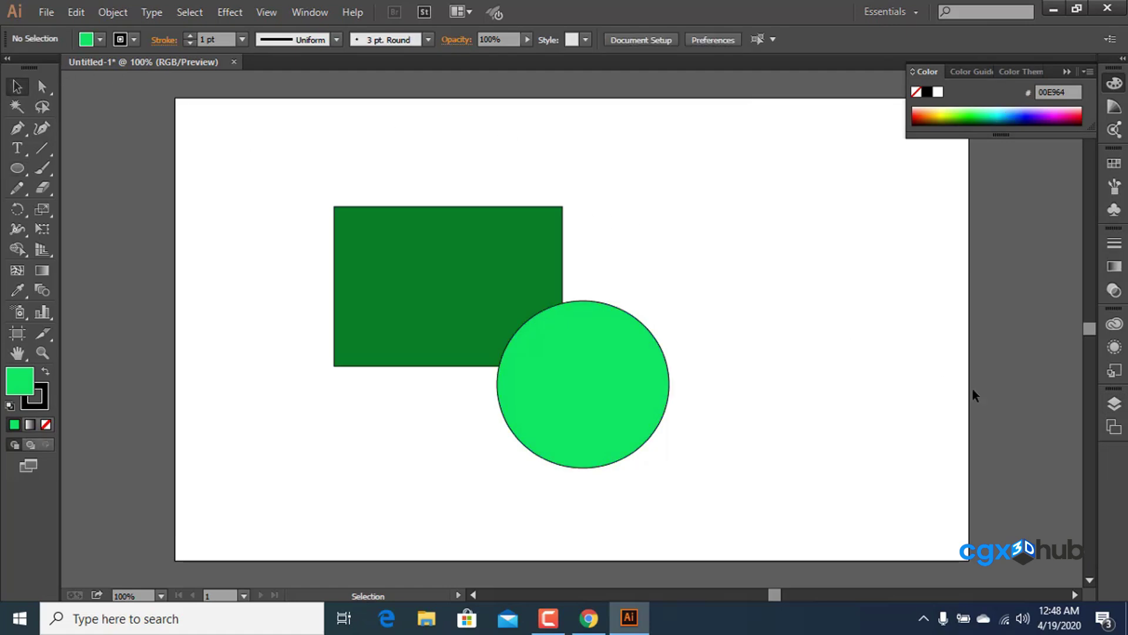
Expand Layer 1 and select its circle and rectangle in turn to examine their stacking order.
{"action": "left_click", "coordinate": [1115, 403]}
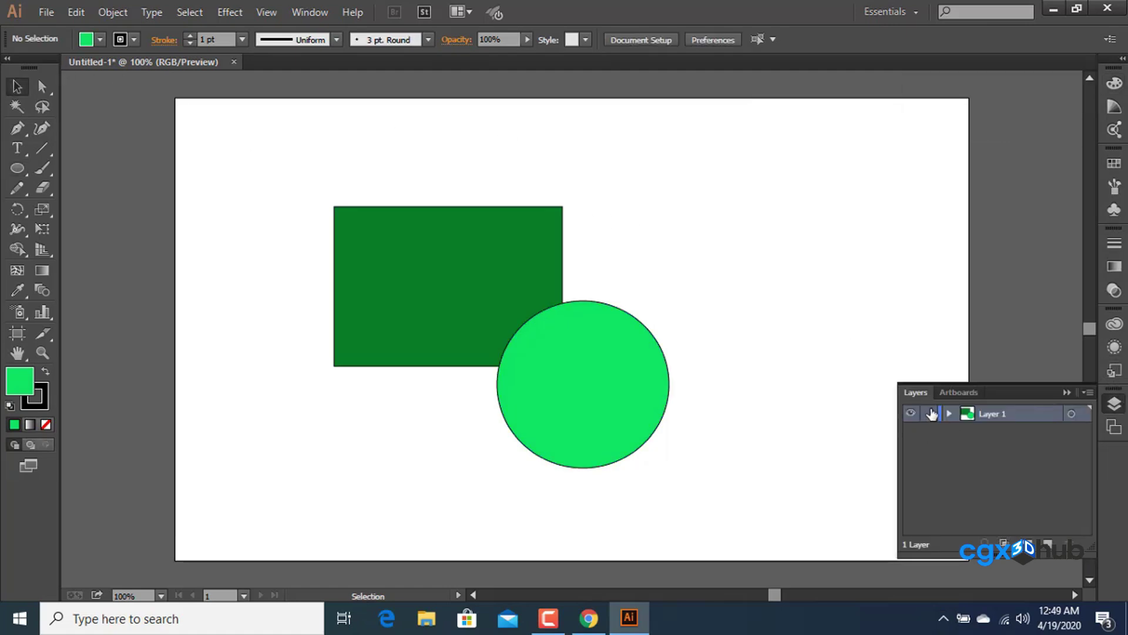
{"action": "left_click", "coordinate": [949, 414]}
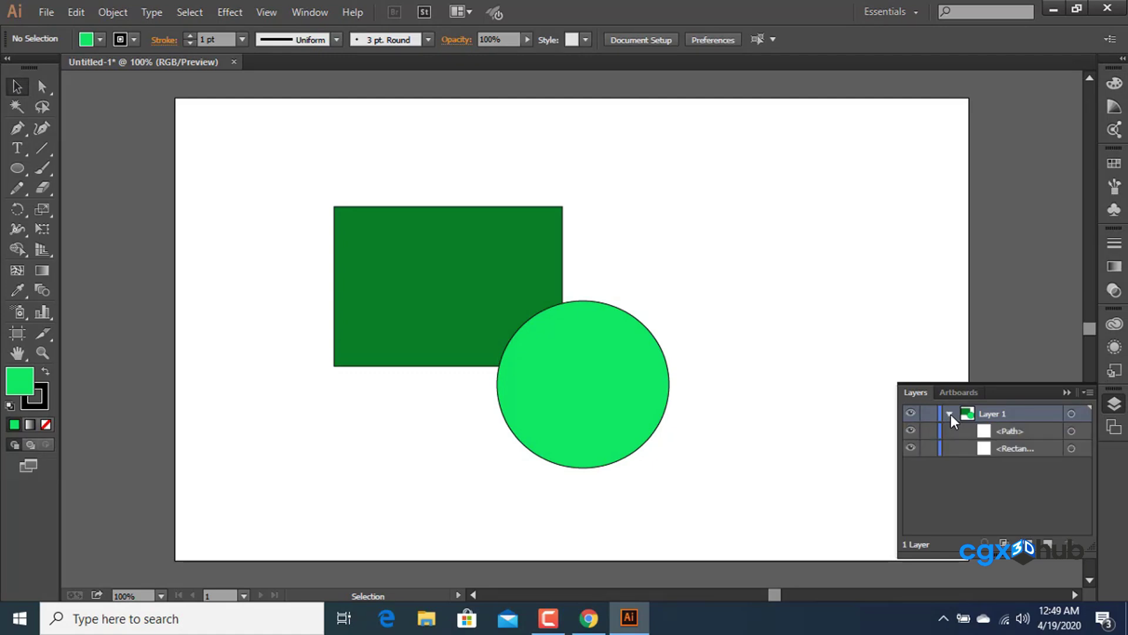
{"action": "left_click", "coordinate": [1025, 431]}
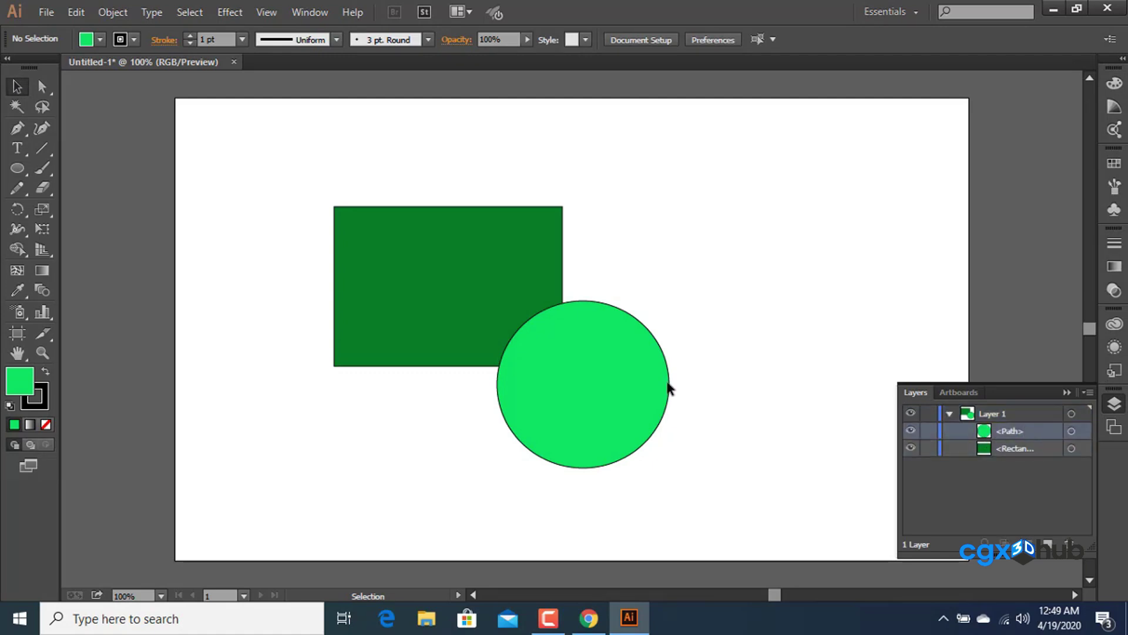
{"action": "left_click", "coordinate": [617, 364]}
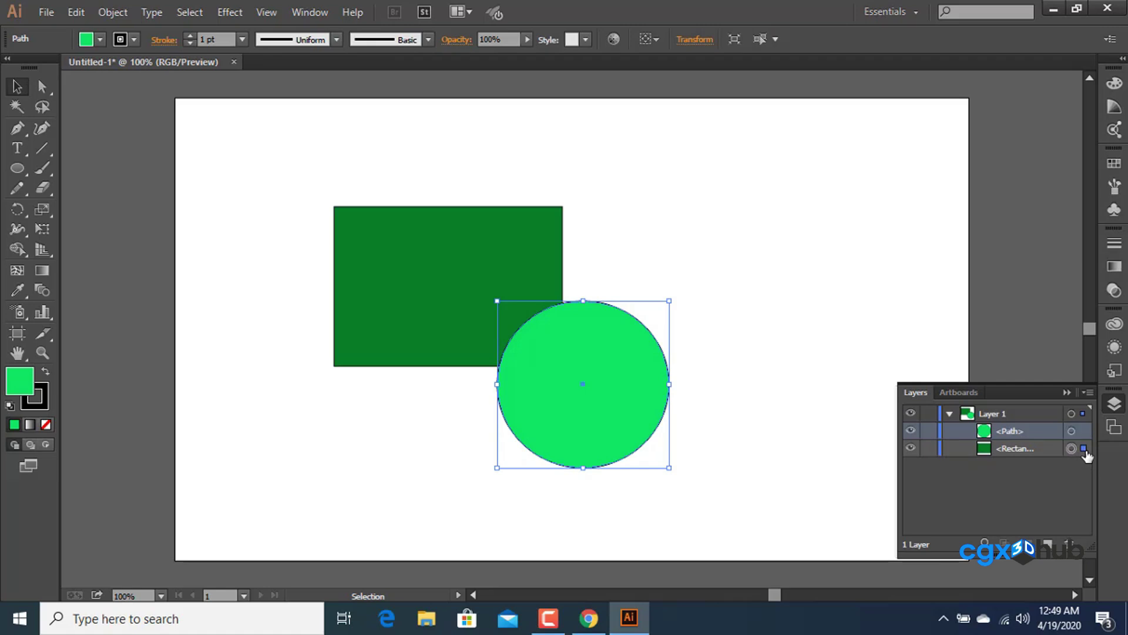
{"action": "left_click", "coordinate": [1084, 450]}
{"action": "key", "text": "ctrl+z"}
{"action": "left_click", "coordinate": [1084, 449]}
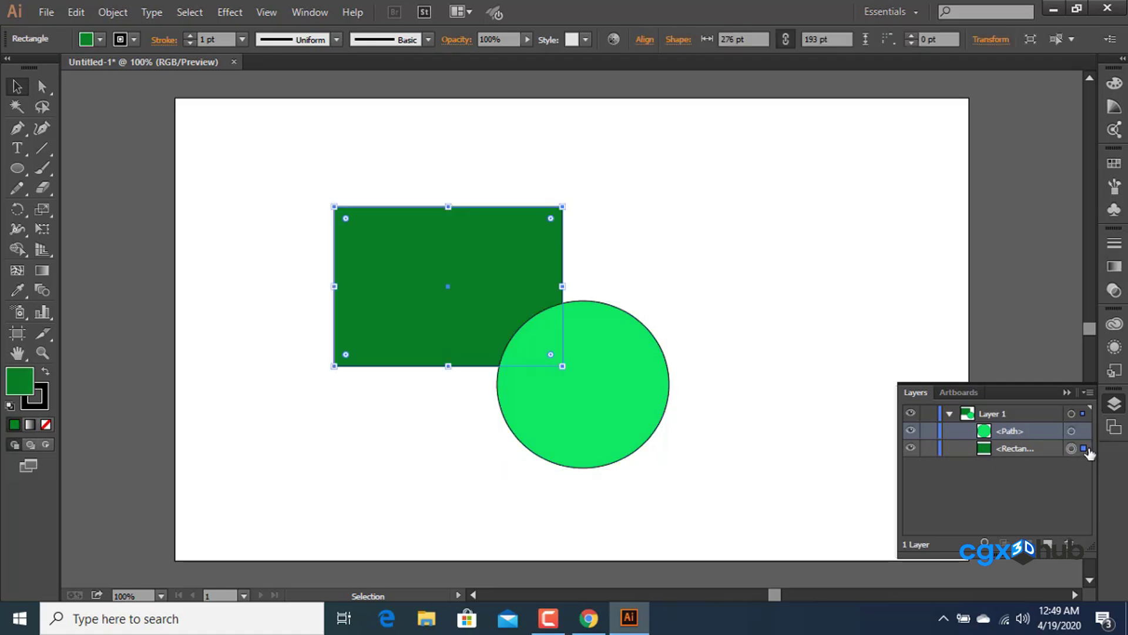
{"action": "left_click", "coordinate": [978, 479]}
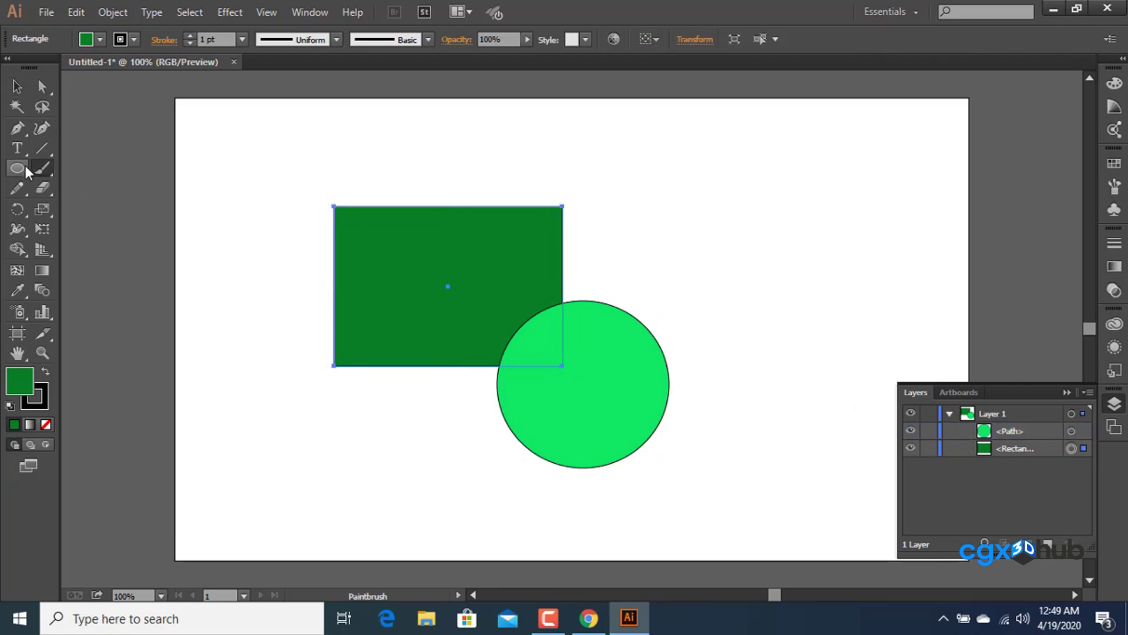
Draw a five-pointed star over the rectangle's left edge, fill it with blue 3D36CC and deselect it.
{"action": "left_click_drag", "start_coordinate": [19, 166], "coordinate": [88, 247]}
{"action": "left_click_drag", "start_coordinate": [359, 328], "coordinate": [421, 398]}
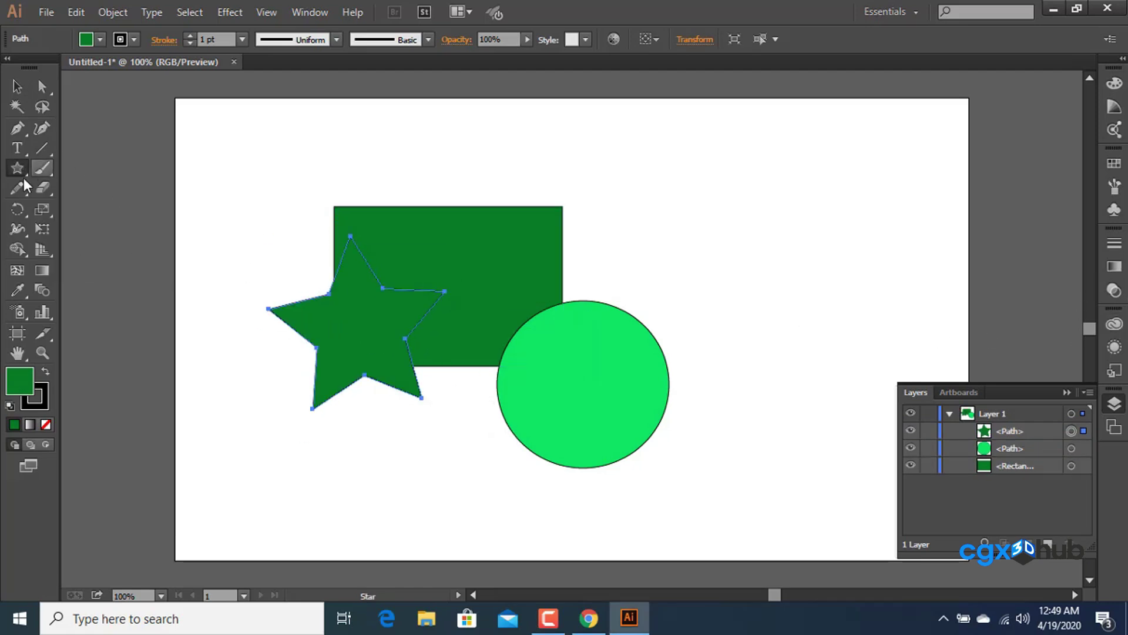
{"action": "double_click", "coordinate": [20, 385]}
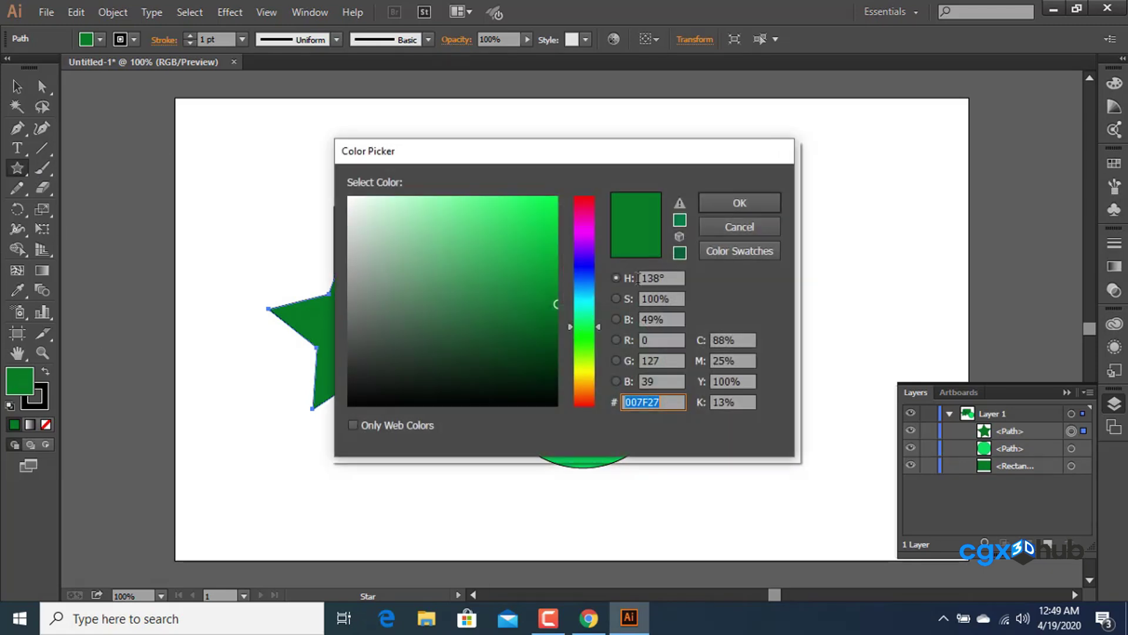
{"action": "left_click", "coordinate": [593, 264]}
{"action": "left_click", "coordinate": [503, 238]}
{"action": "left_click", "coordinate": [738, 204]}
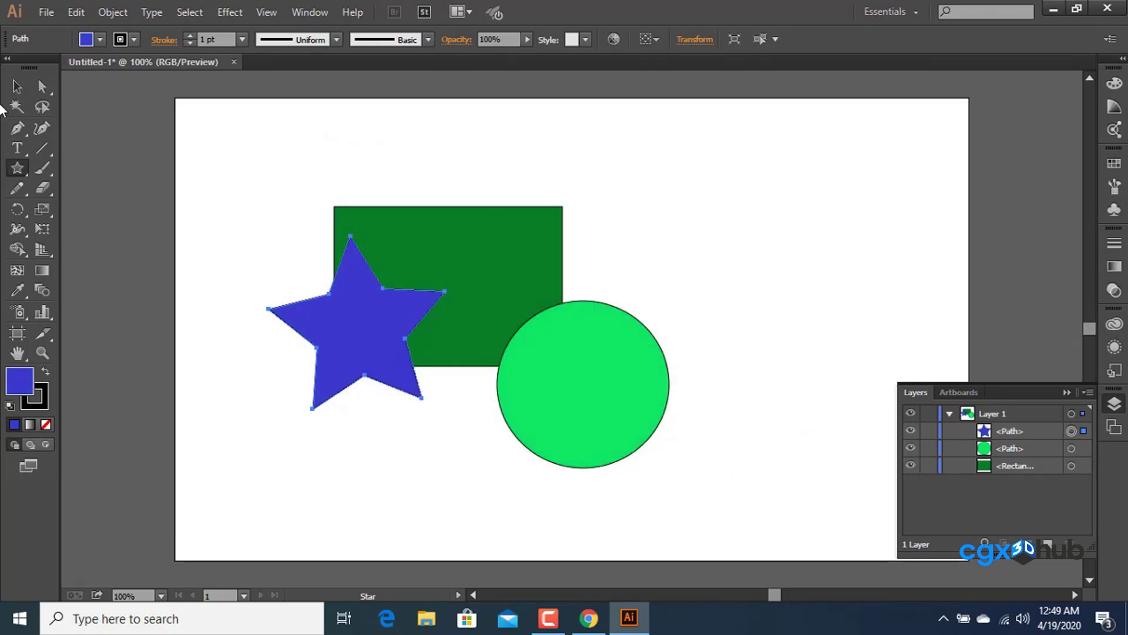
{"action": "left_click", "coordinate": [17, 89]}
{"action": "left_click", "coordinate": [238, 199]}
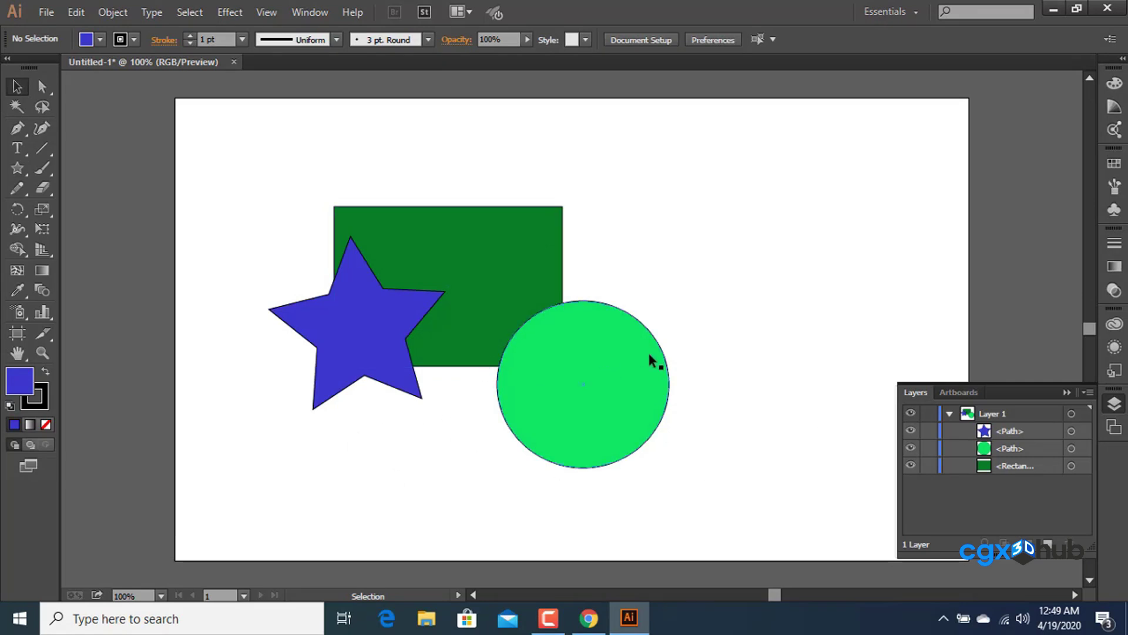
Send the blue star to the back of Layer 1.
{"action": "left_click", "coordinate": [355, 313]}
{"action": "right_click", "coordinate": [356, 316]}
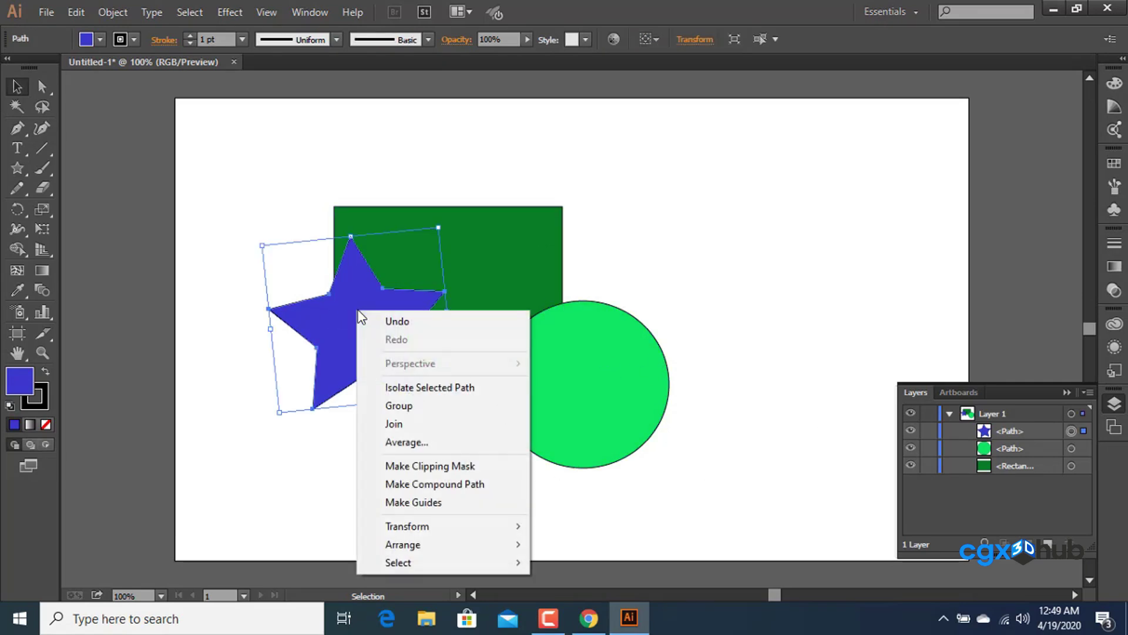
{"action": "mouse_move", "coordinate": [436, 545]}
{"action": "left_click", "coordinate": [562, 598]}
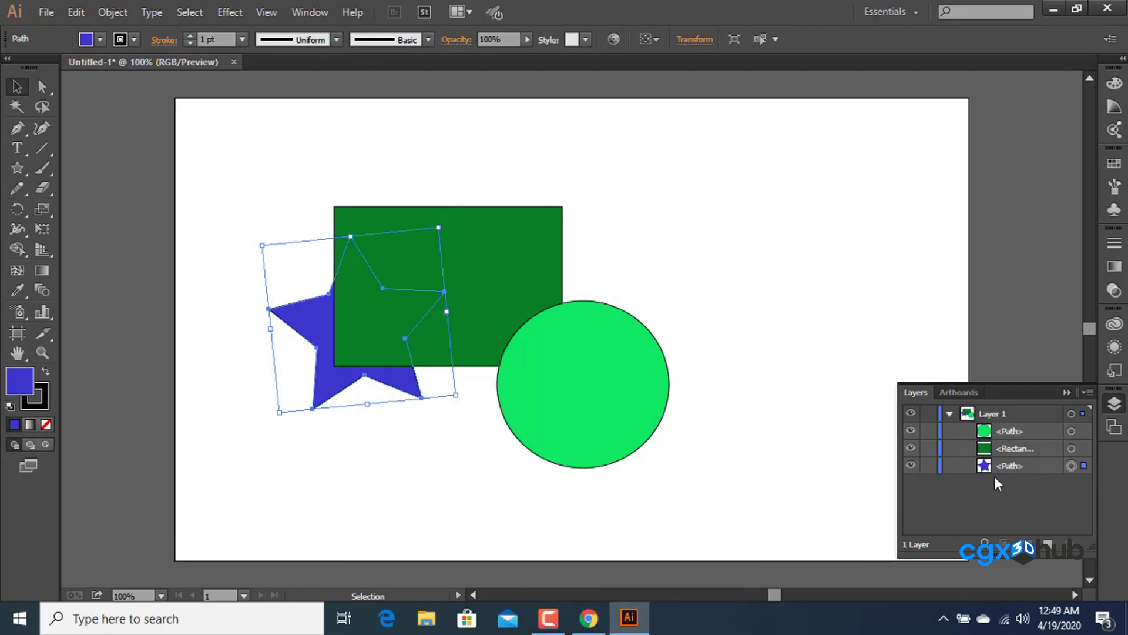
Collapse Layer 1, create a new layer above it and draw a wide ellipse there across the rectangle's upper part.
{"action": "left_click", "coordinate": [950, 414]}
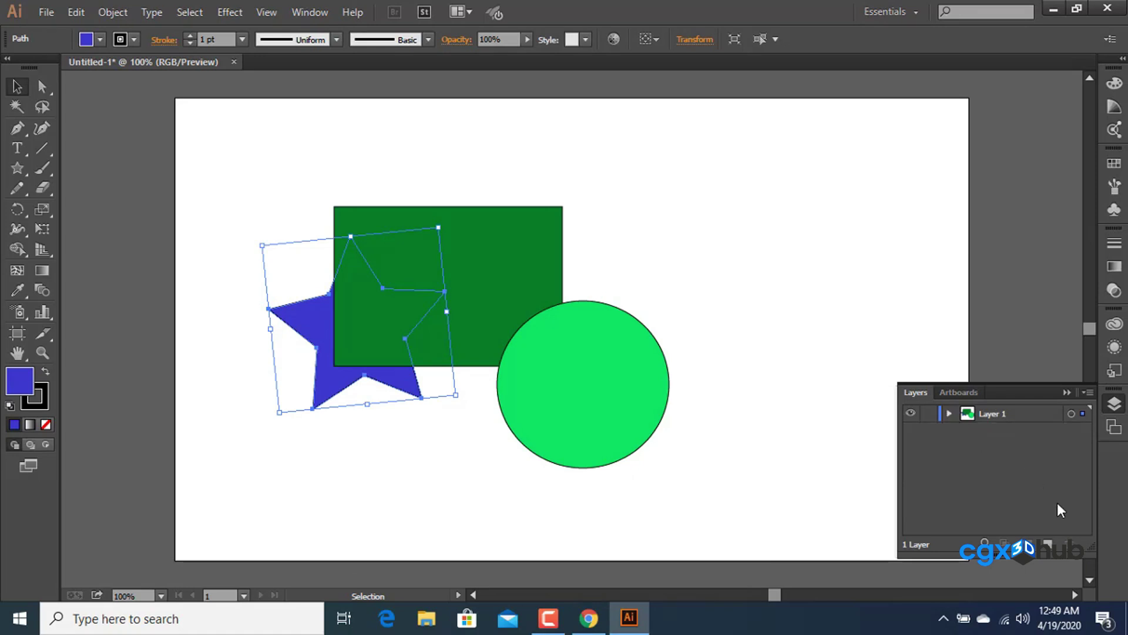
{"action": "left_click", "coordinate": [1046, 547]}
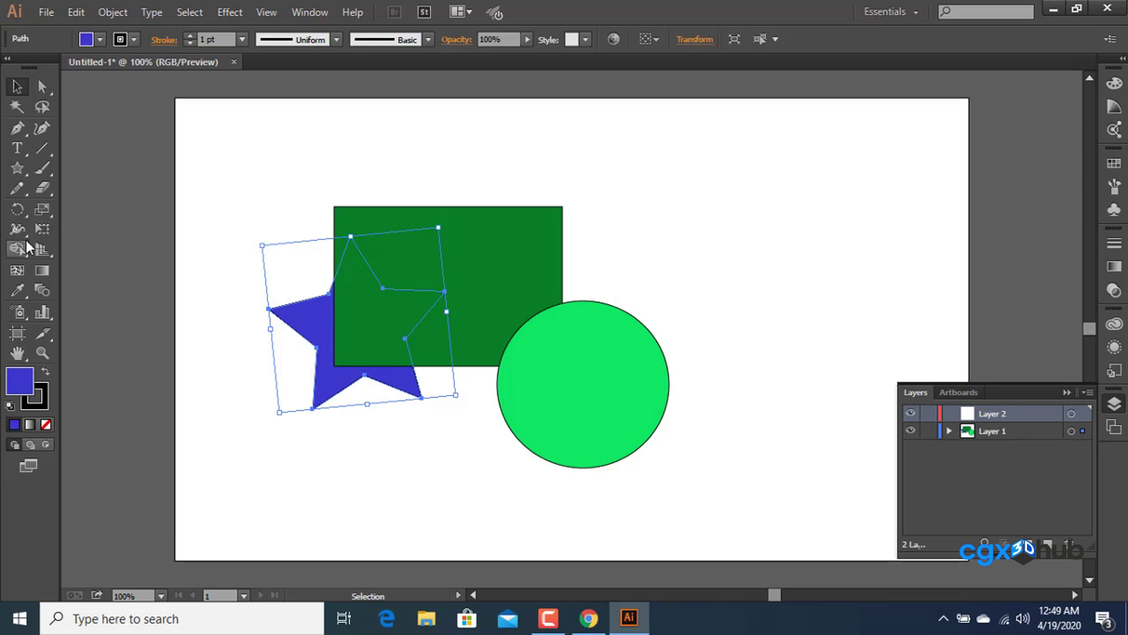
{"action": "left_click_drag", "start_coordinate": [18, 167], "coordinate": [112, 214]}
{"action": "left_click_drag", "start_coordinate": [319, 164], "coordinate": [664, 277]}
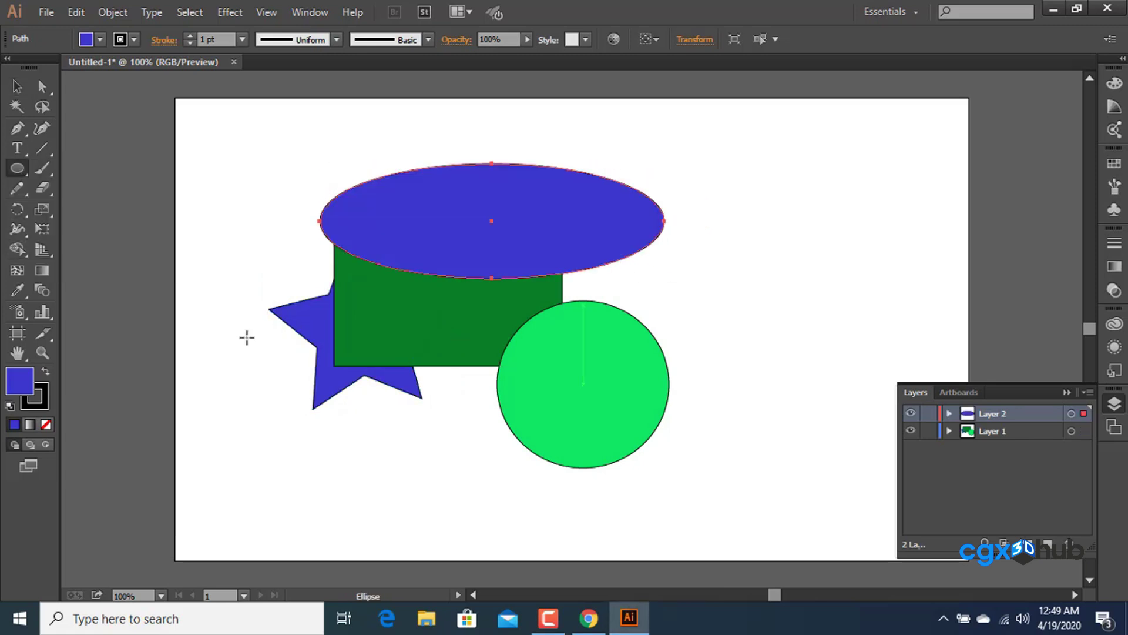
Change the ellipse's fill to pink and deselect it.
{"action": "double_click", "coordinate": [27, 375]}
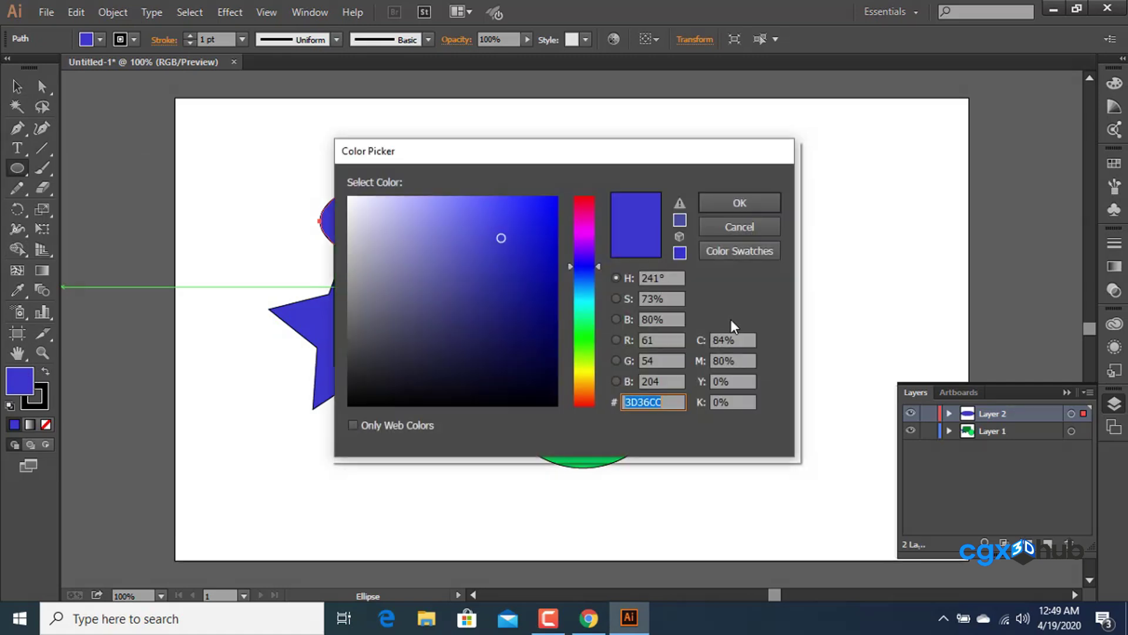
{"action": "left_click", "coordinate": [584, 213]}
{"action": "left_click", "coordinate": [728, 204]}
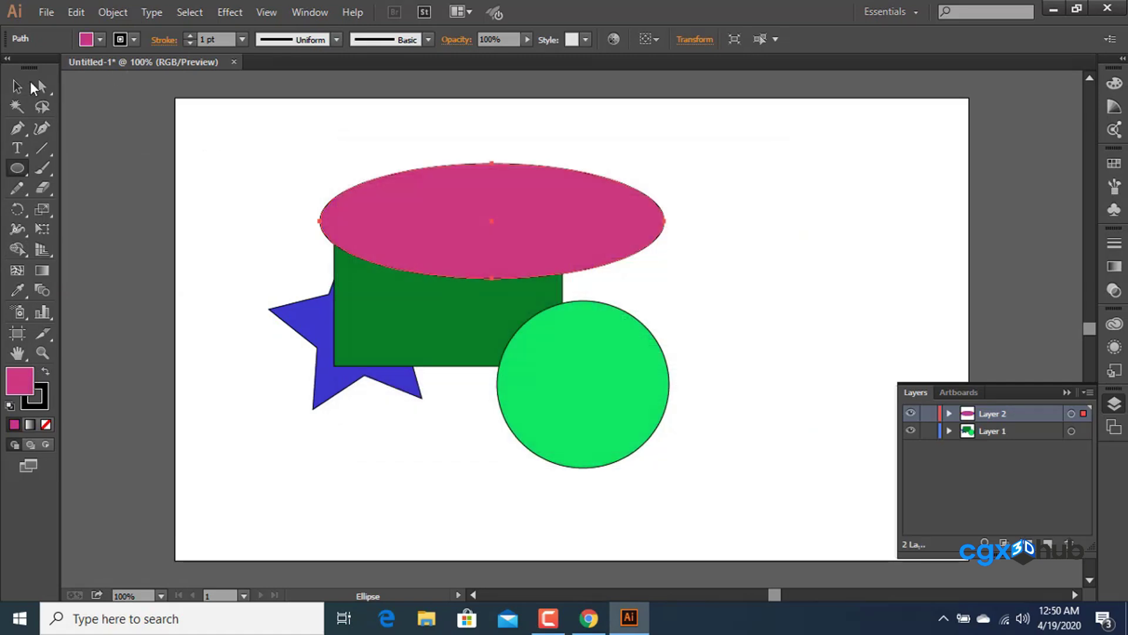
{"action": "left_click", "coordinate": [18, 87]}
{"action": "left_click", "coordinate": [171, 123]}
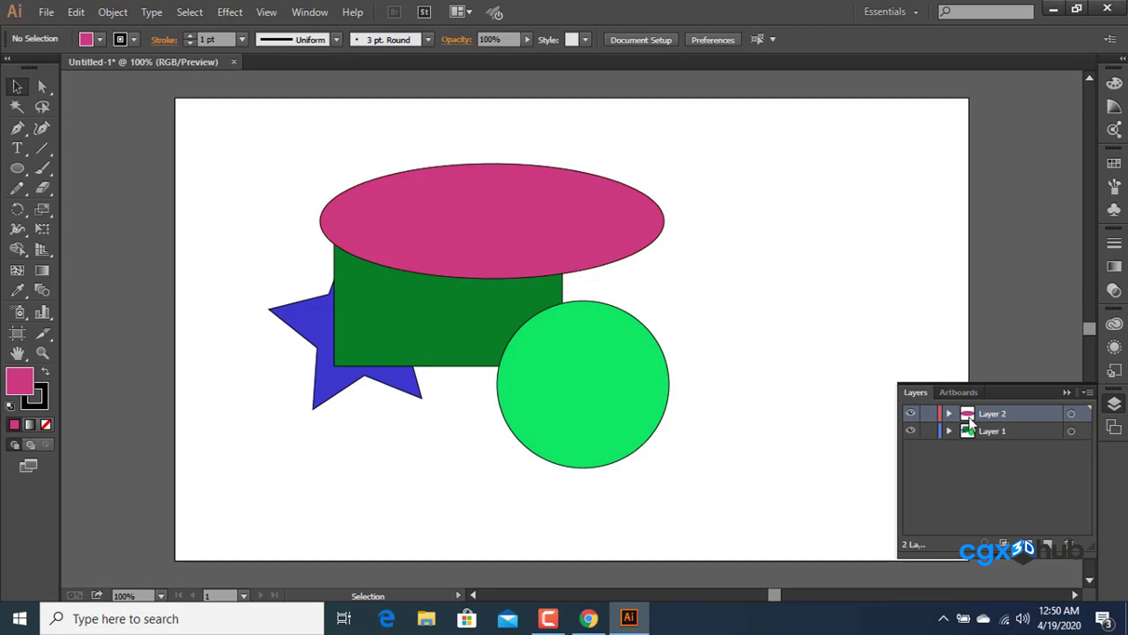
Try to place the pink ellipse behind the other shapes with Send to Back.
{"action": "right_click", "coordinate": [585, 220]}
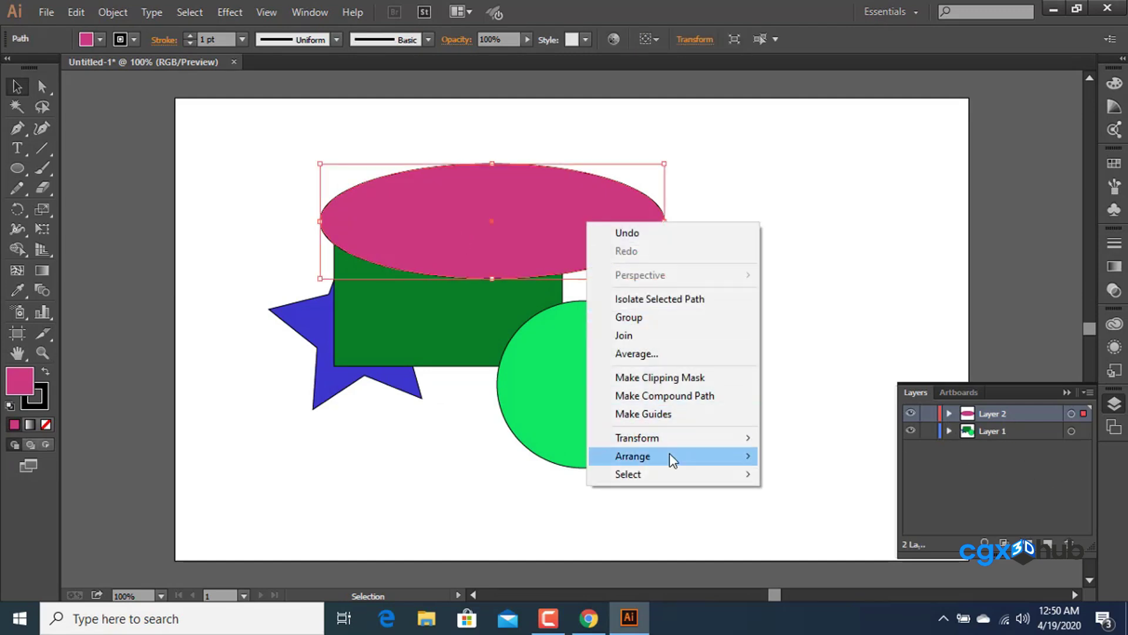
{"action": "mouse_move", "coordinate": [669, 456]}
{"action": "left_click", "coordinate": [796, 512]}
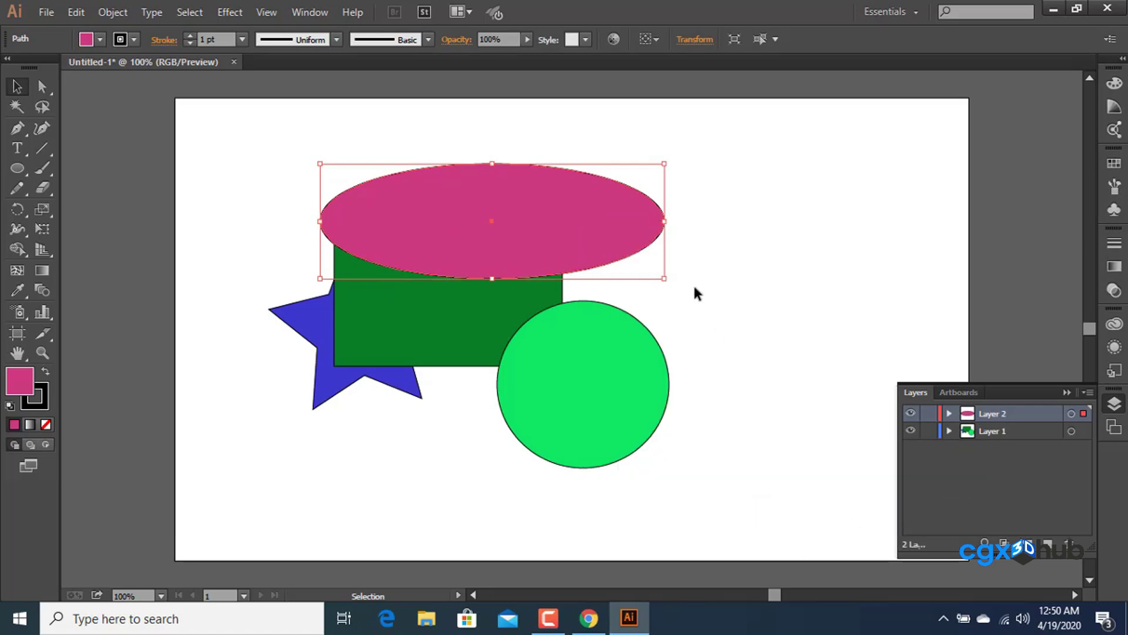
Check the contents of Layer 2 and move the whole layer below Layer 1.
{"action": "left_click", "coordinate": [949, 414]}
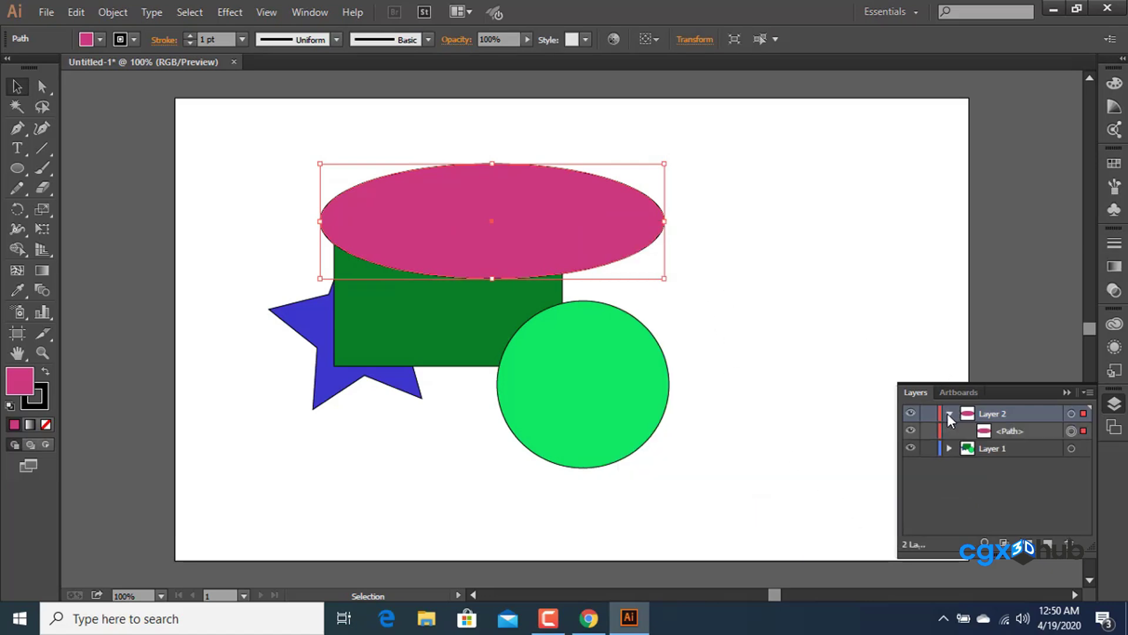
{"action": "left_click", "coordinate": [1006, 428]}
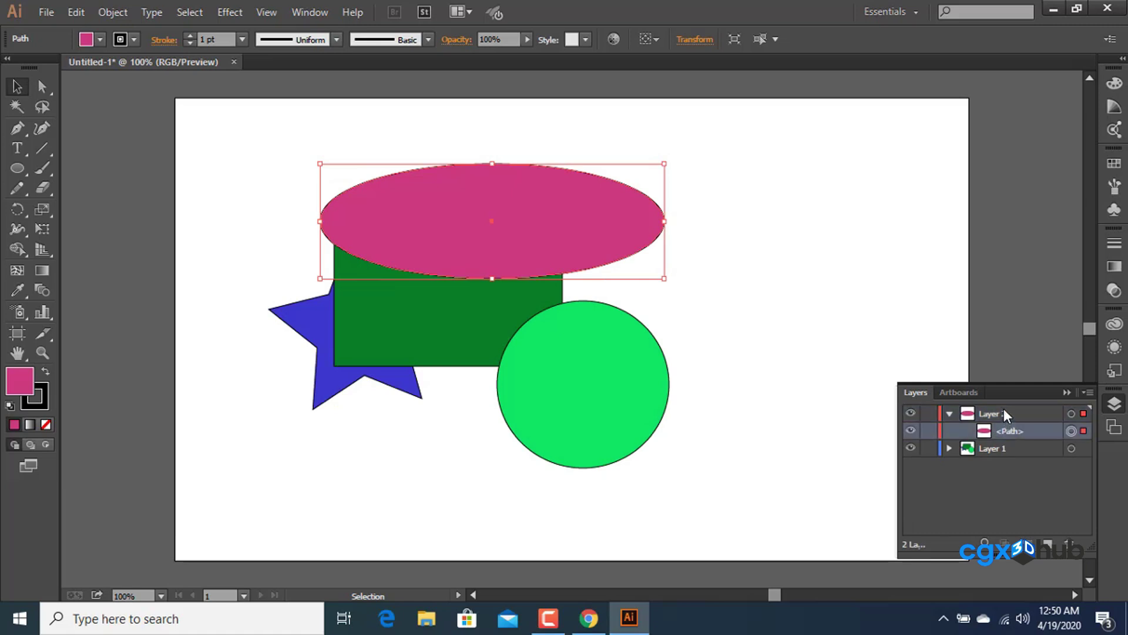
{"action": "left_click", "coordinate": [949, 413]}
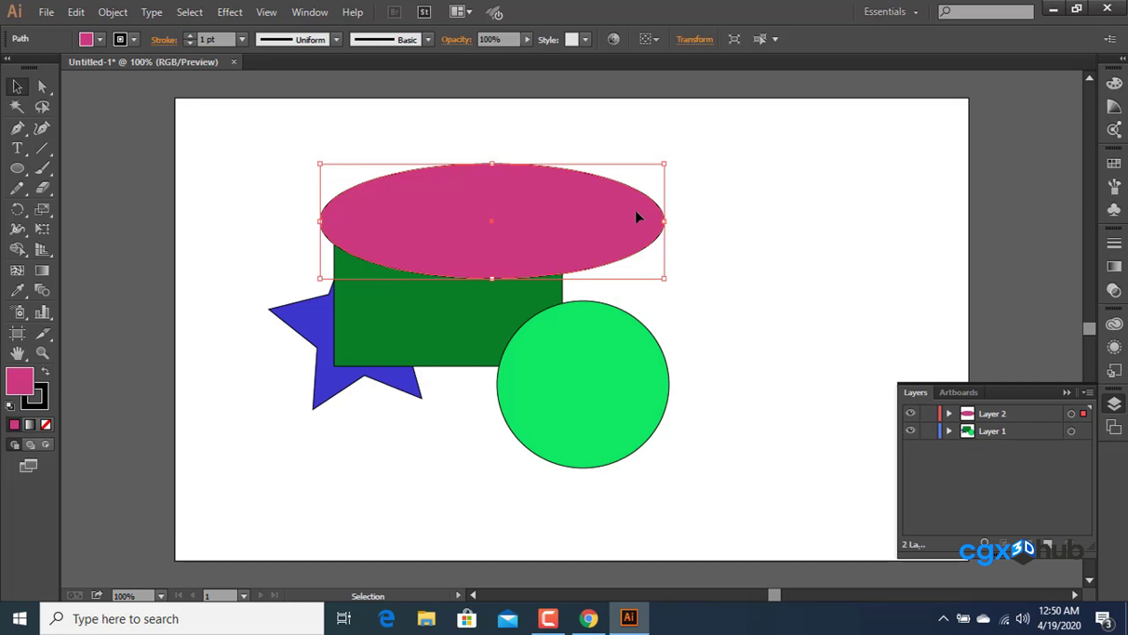
{"action": "left_click", "coordinate": [999, 411]}
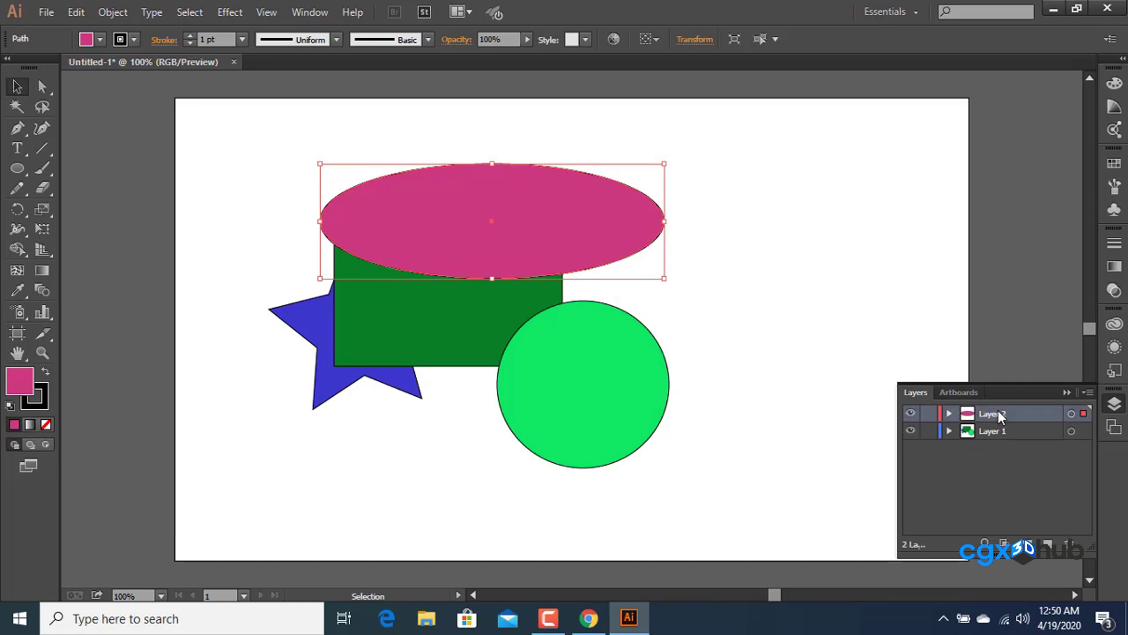
{"action": "left_click_drag", "start_coordinate": [1017, 413], "coordinate": [1010, 439]}
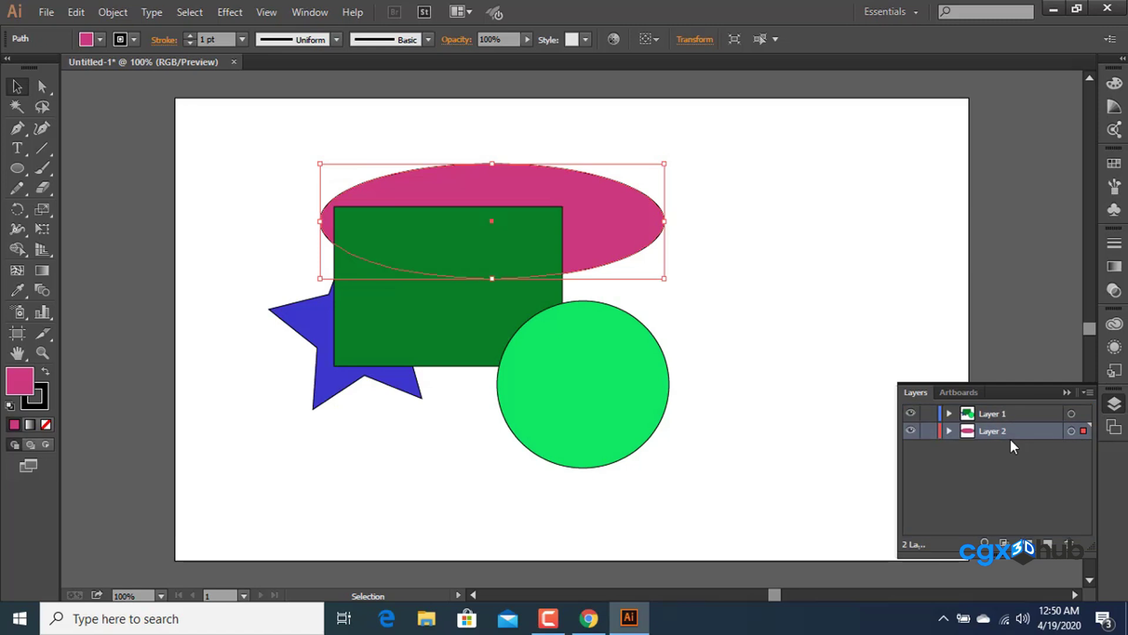
Try to bring the pink ellipse in front of the Layer 1 shapes with an Arrange command.
{"action": "right_click", "coordinate": [646, 218]}
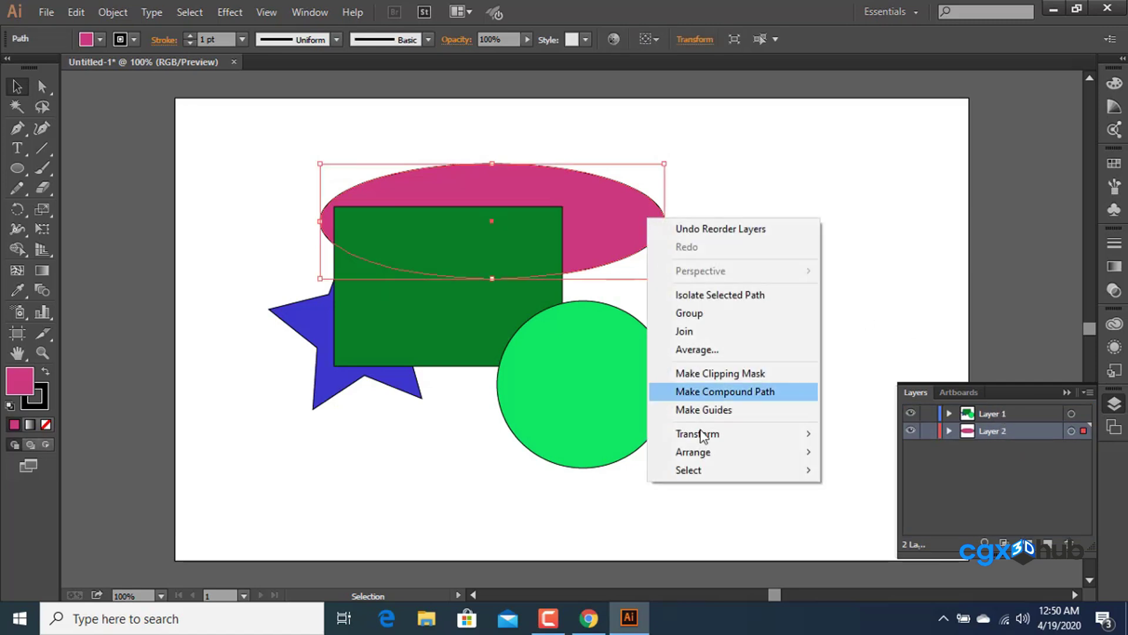
{"action": "mouse_move", "coordinate": [704, 457]}
{"action": "left_click", "coordinate": [852, 454]}
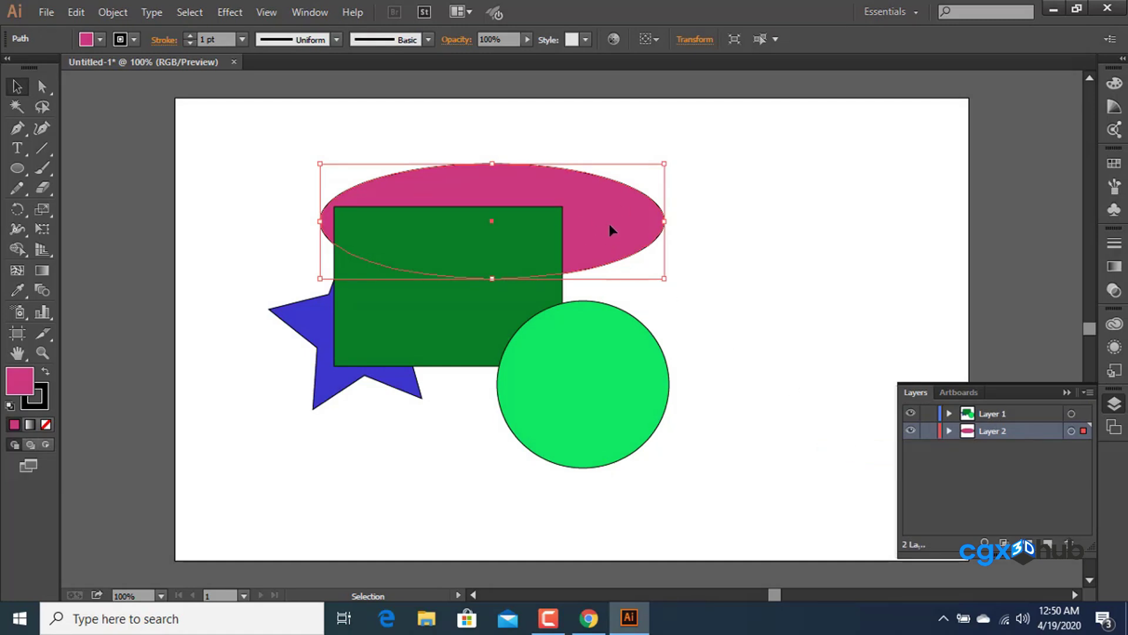
Examine the contents of Layer 2 and Layer 1, leaving only Layer 1 expanded.
{"action": "left_click", "coordinate": [948, 431]}
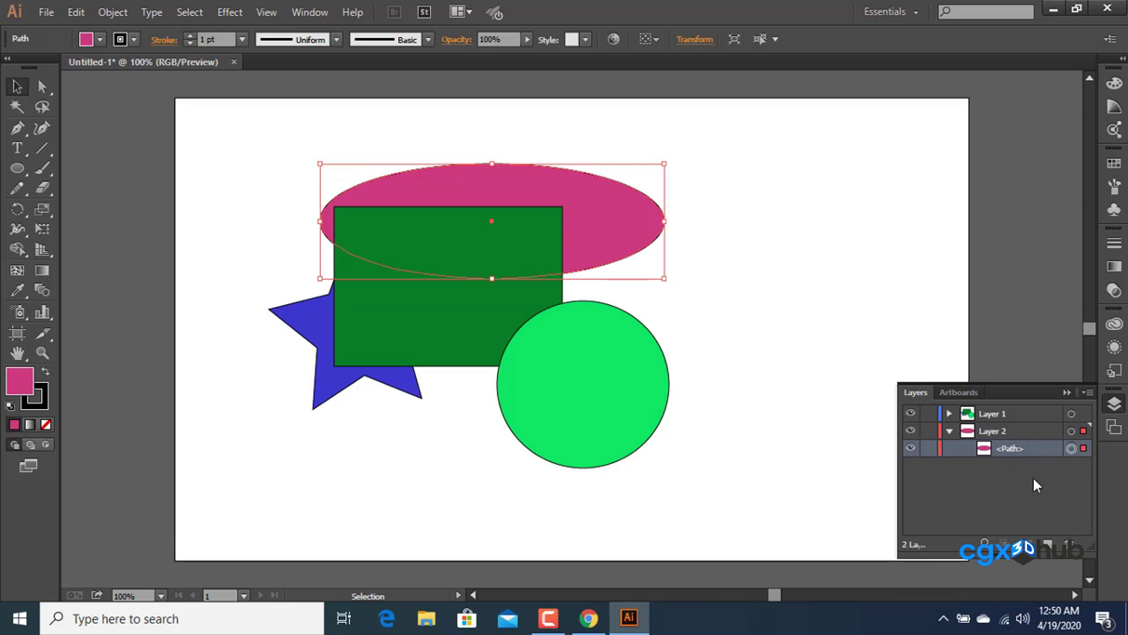
{"action": "left_click", "coordinate": [947, 429]}
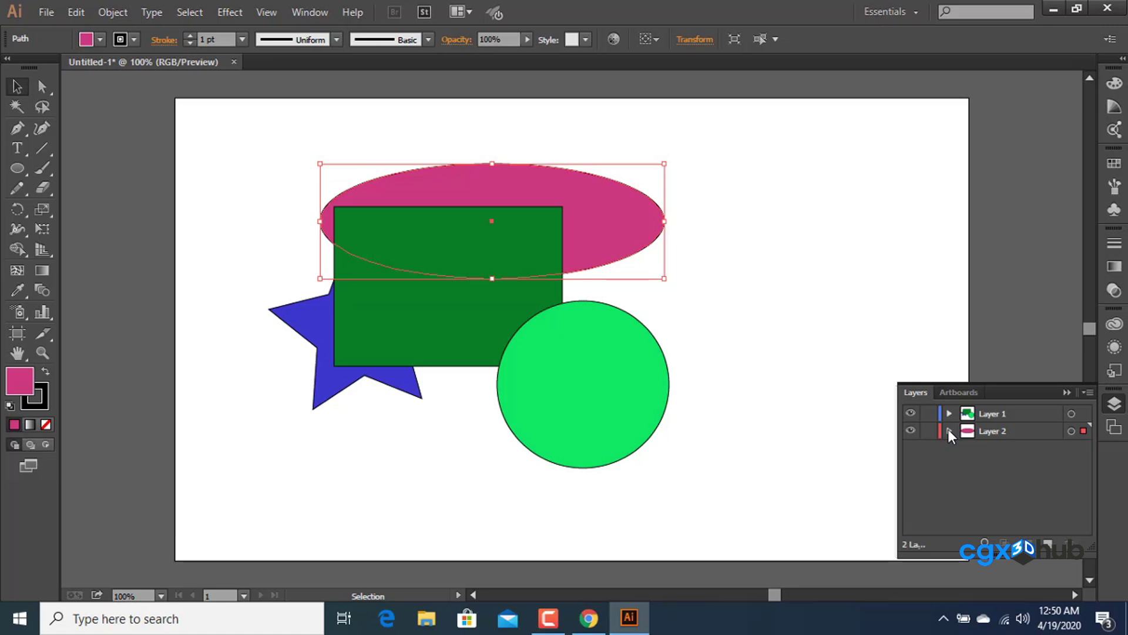
{"action": "left_click", "coordinate": [949, 414]}
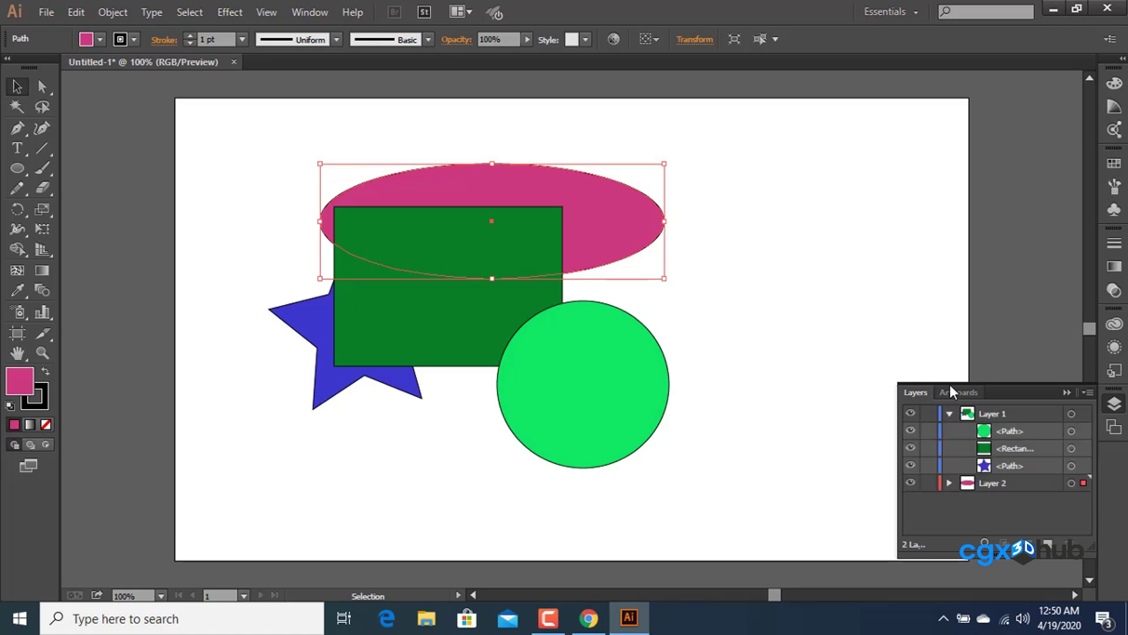
Nudge the green circle slightly upward and group it with the dark green rectangle.
{"action": "mouse_move", "coordinate": [541, 327]}
{"action": "left_mouse_down"}
{"action": "mouse_move", "coordinate": [471, 279]}
{"action": "mouse_move", "coordinate": [552, 366]}
{"action": "mouse_move", "coordinate": [562, 356]}
{"action": "mouse_move", "coordinate": [539, 321]}
{"action": "left_mouse_up"}
{"action": "left_click", "coordinate": [627, 288]}
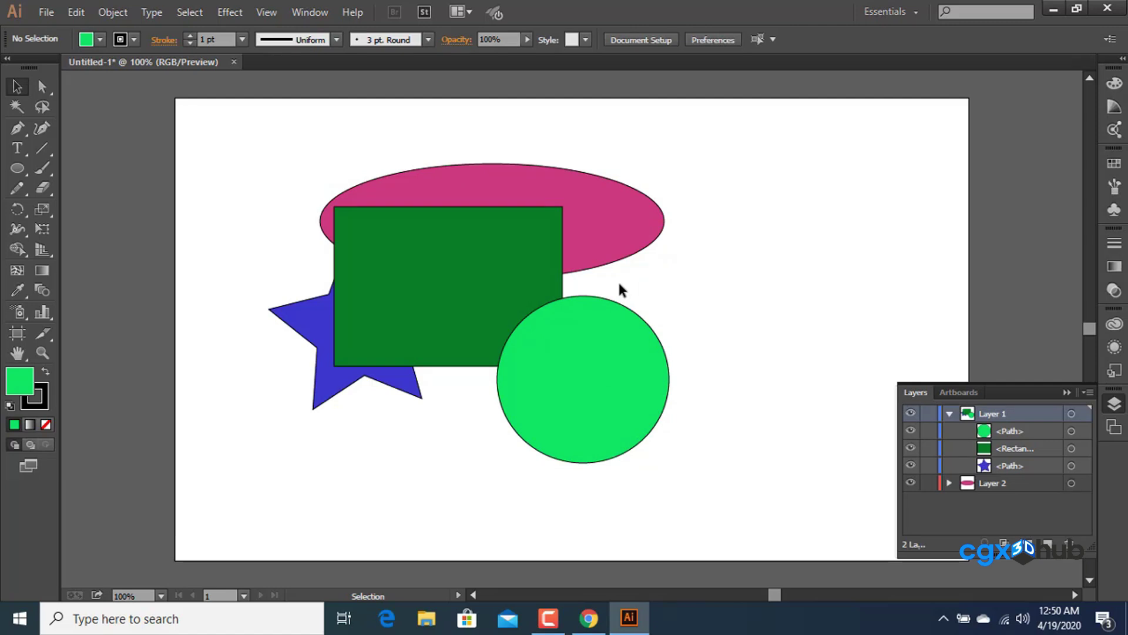
{"action": "left_click_drag", "start_coordinate": [618, 285], "coordinate": [541, 355]}
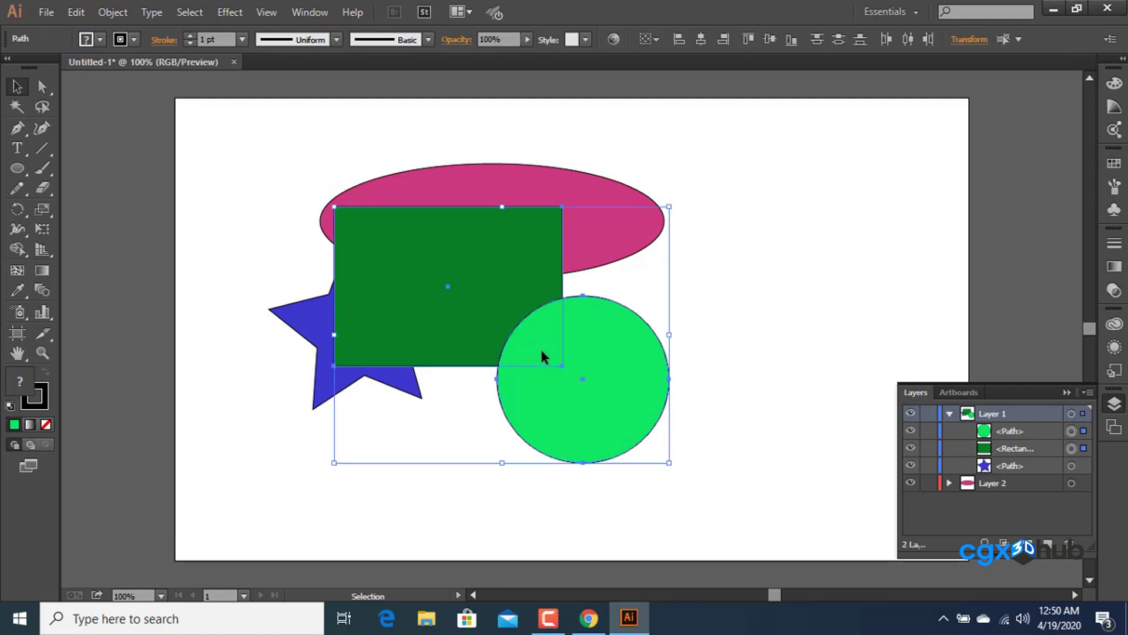
{"action": "right_click", "coordinate": [542, 355]}
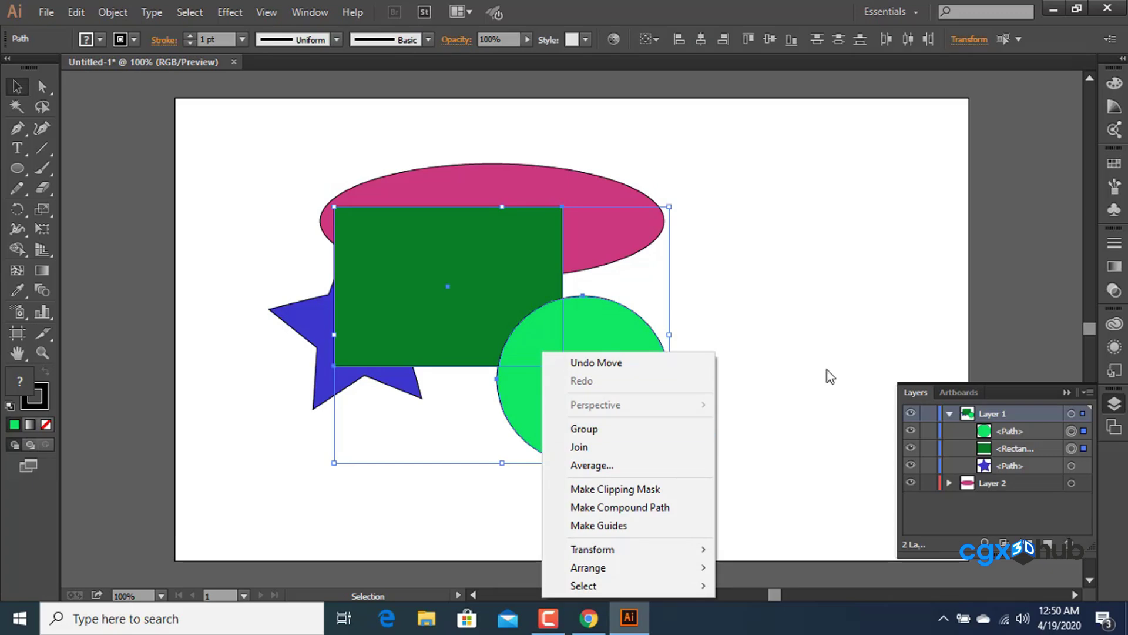
{"action": "left_click", "coordinate": [782, 355]}
{"action": "left_click_drag", "start_coordinate": [692, 294], "coordinate": [546, 348]}
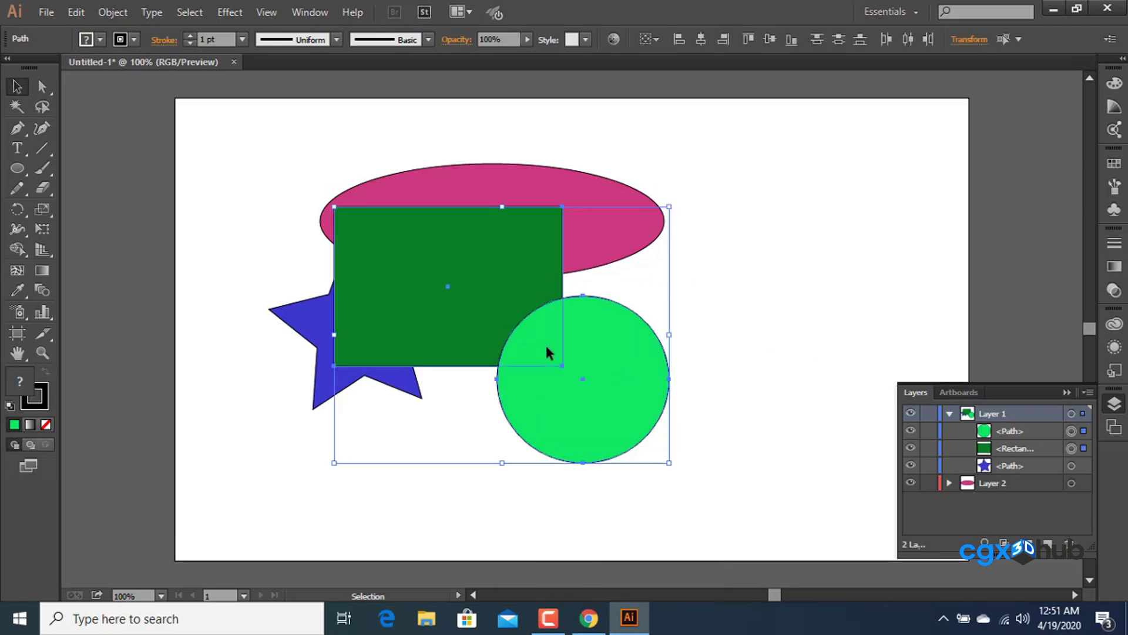
{"action": "key", "text": "ctrl+g"}
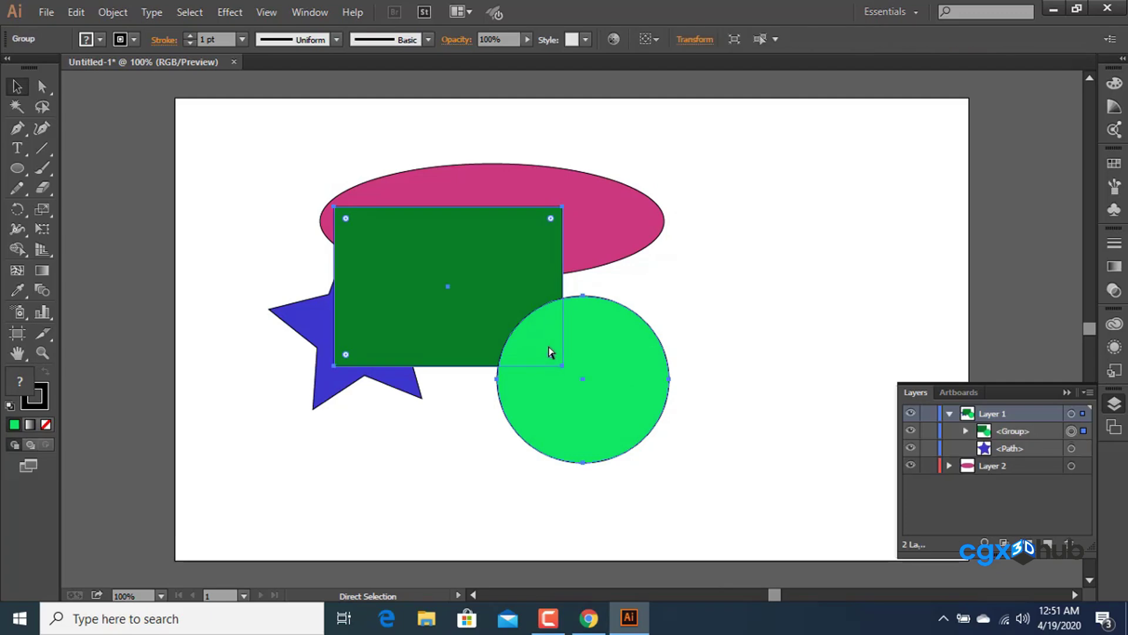
{"action": "left_click", "coordinate": [818, 280]}
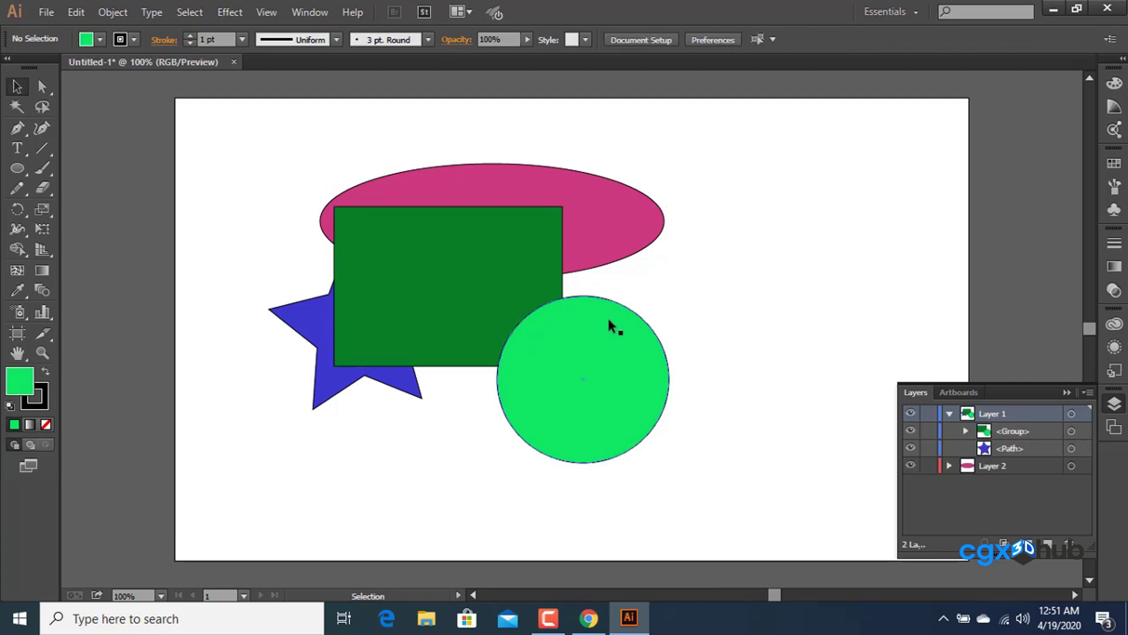
Move the rectangle and circle group slightly right and scale it down to roughly three quarters of its size.
{"action": "left_click_drag", "start_coordinate": [611, 302], "coordinate": [759, 347]}
{"action": "left_click_drag", "start_coordinate": [674, 332], "coordinate": [574, 320]}
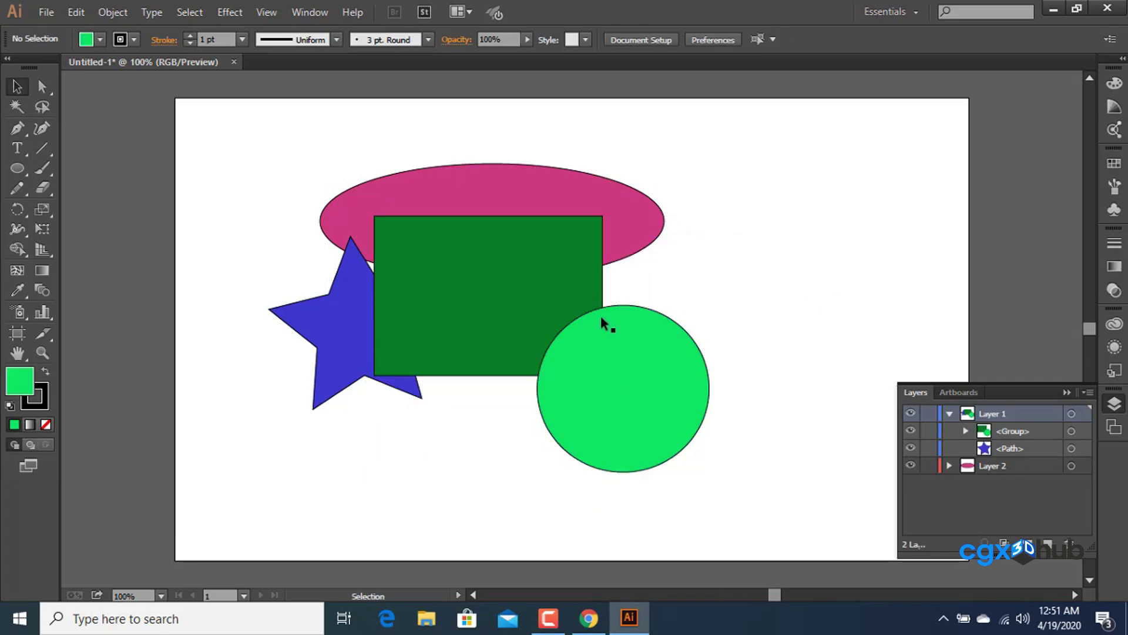
{"action": "left_click_drag", "start_coordinate": [544, 390], "coordinate": [552, 355]}
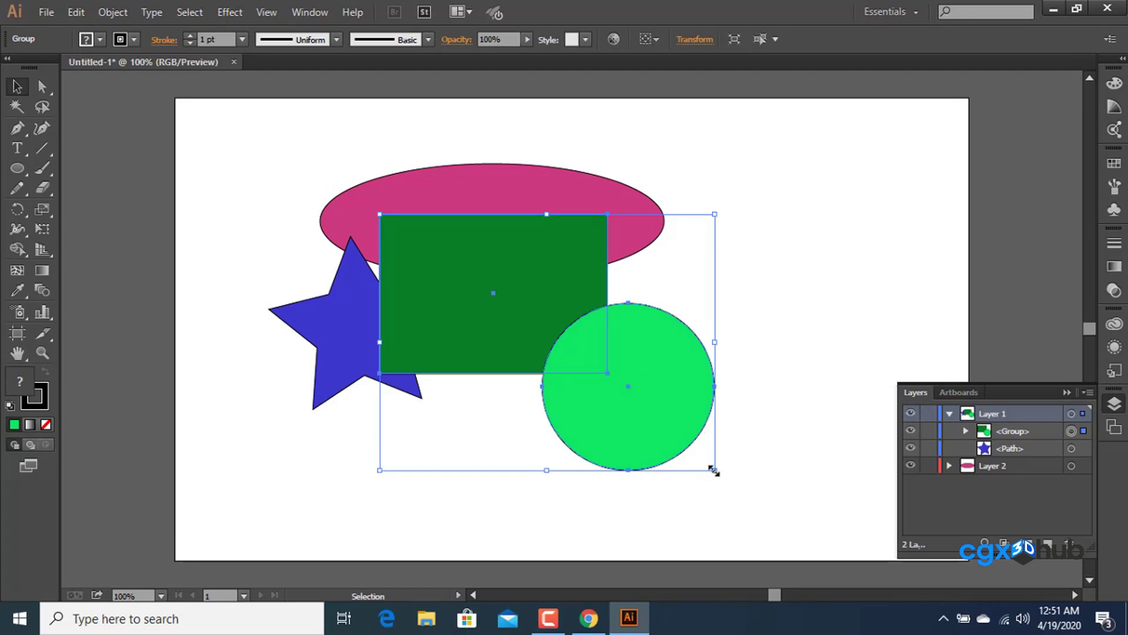
{"action": "left_click_drag", "start_coordinate": [713, 464], "coordinate": [641, 410]}
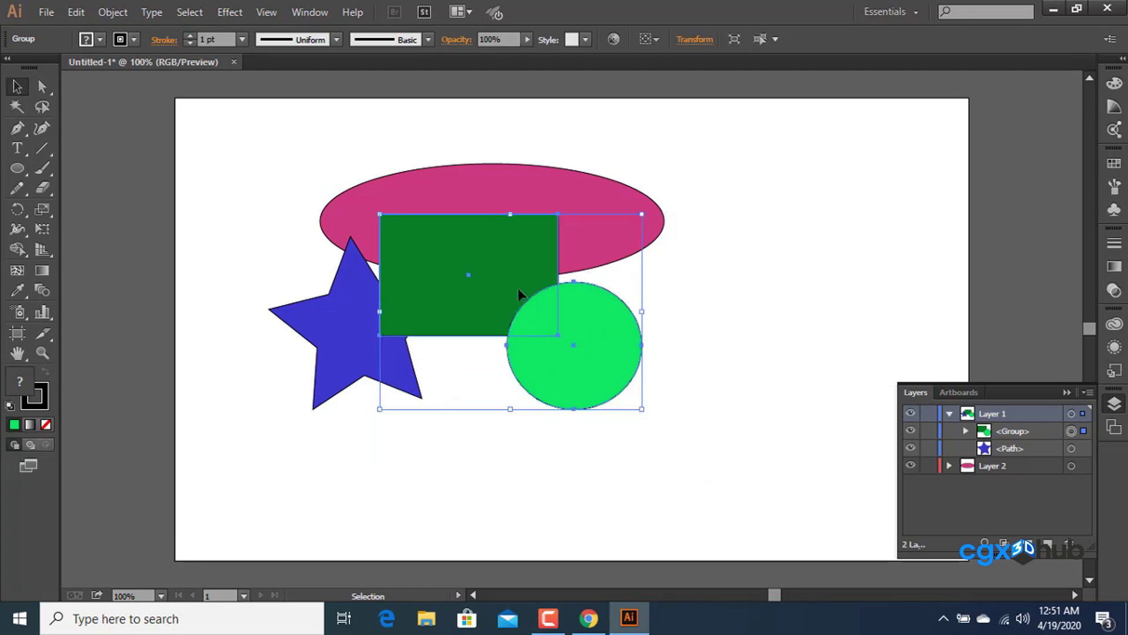
{"action": "left_click_drag", "start_coordinate": [521, 297], "coordinate": [570, 321]}
{"action": "left_click_drag", "start_coordinate": [570, 320], "coordinate": [528, 314]}
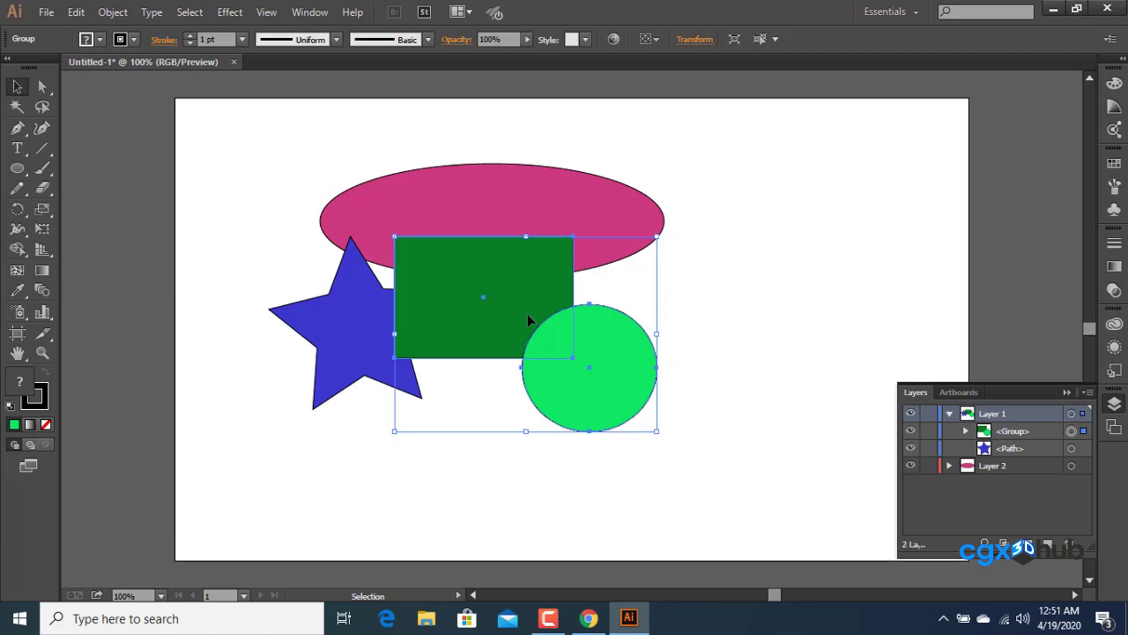
Isolate the group, shift only the circle slightly up and left, and exit isolation mode.
{"action": "double_click", "coordinate": [527, 314]}
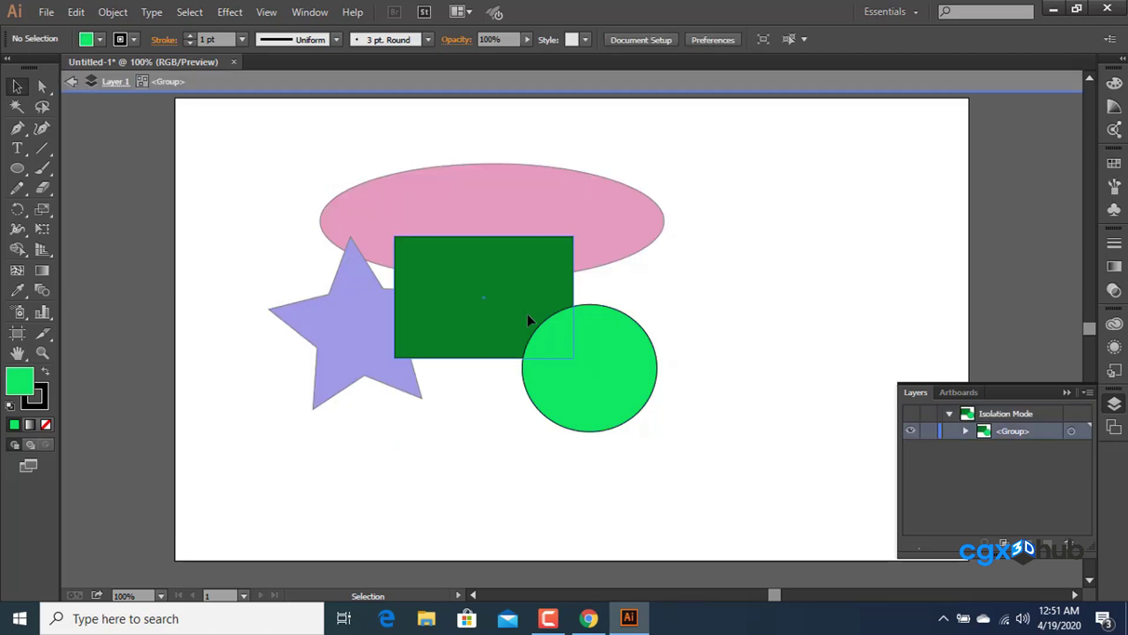
{"action": "left_click", "coordinate": [560, 365]}
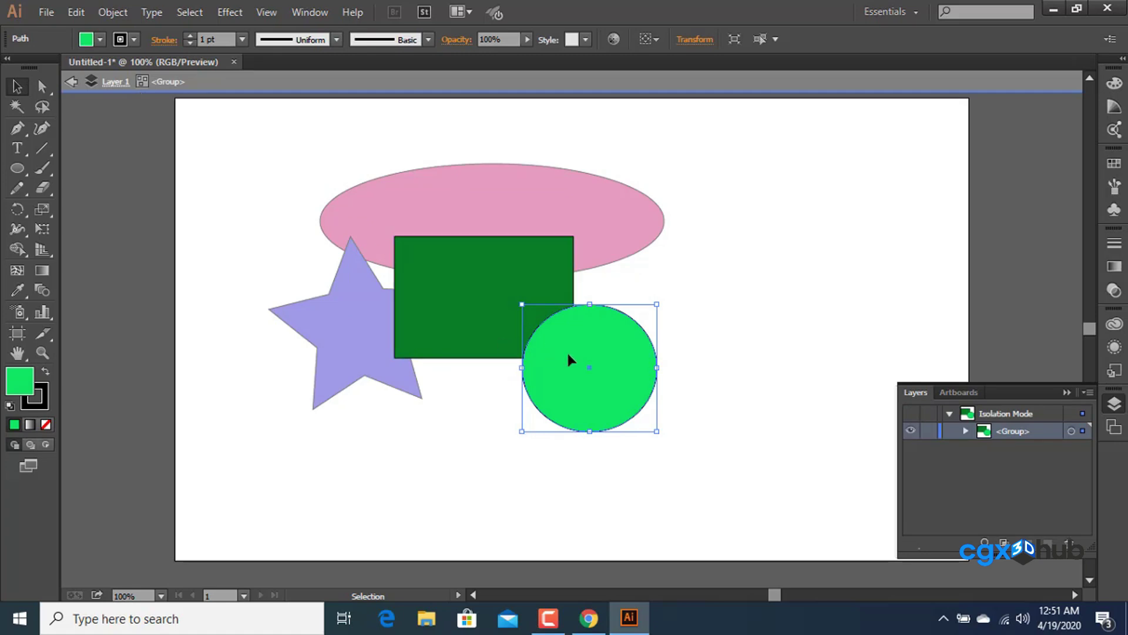
{"action": "mouse_move", "coordinate": [568, 359]}
{"action": "left_mouse_down"}
{"action": "mouse_move", "coordinate": [516, 309]}
{"action": "mouse_move", "coordinate": [576, 355]}
{"action": "mouse_move", "coordinate": [549, 411]}
{"action": "mouse_move", "coordinate": [561, 357]}
{"action": "left_mouse_up"}
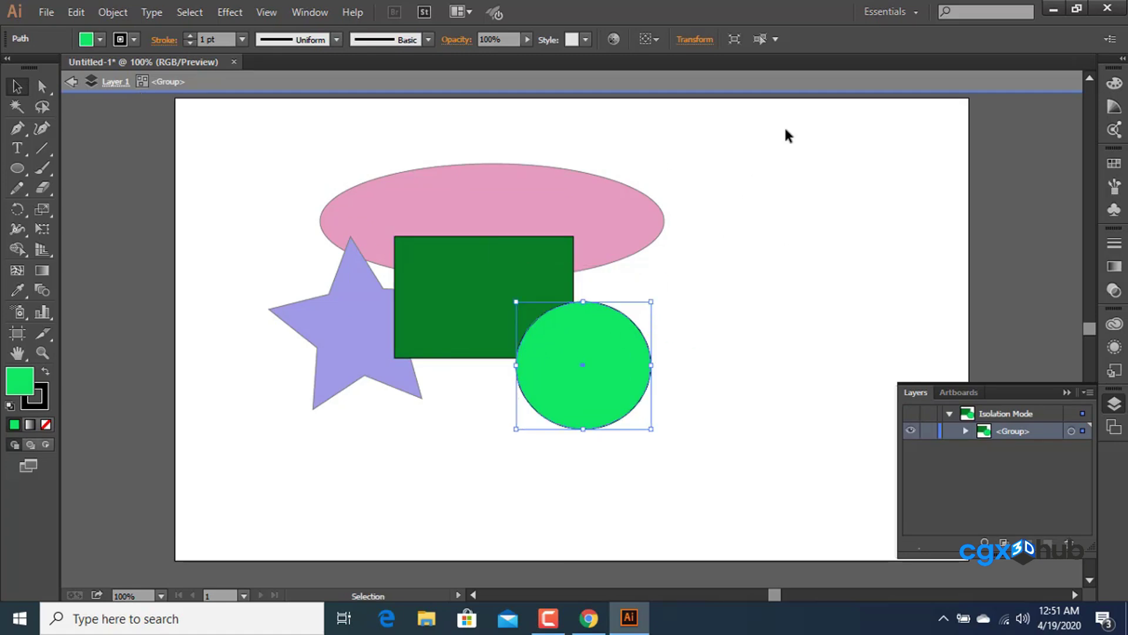
{"action": "double_click", "coordinate": [810, 177]}
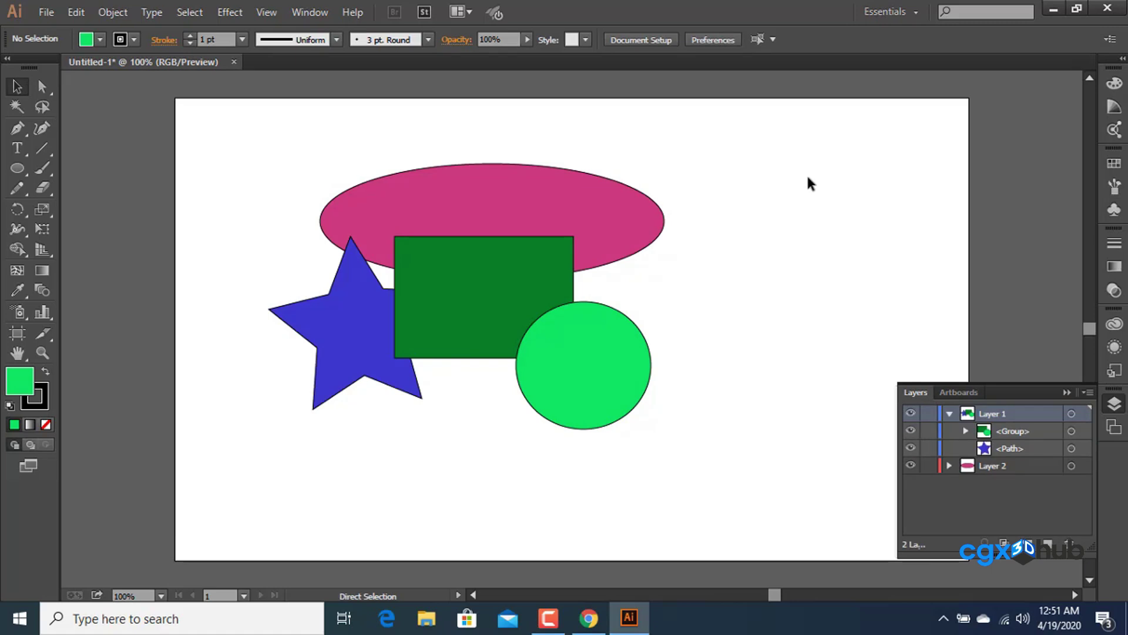
Delete all artwork and draw a large wide rectangle on Layer 1 with the Rectangle tool.
{"action": "key", "text": "ctrl+a"}
{"action": "key", "text": "Delete"}
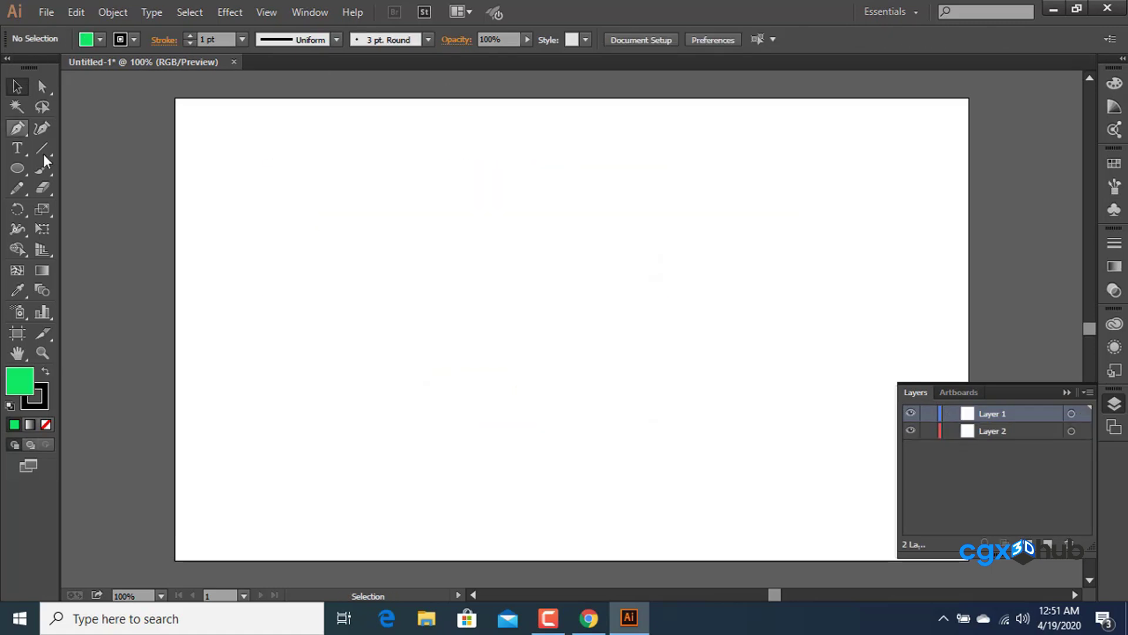
{"action": "left_click", "coordinate": [17, 169]}
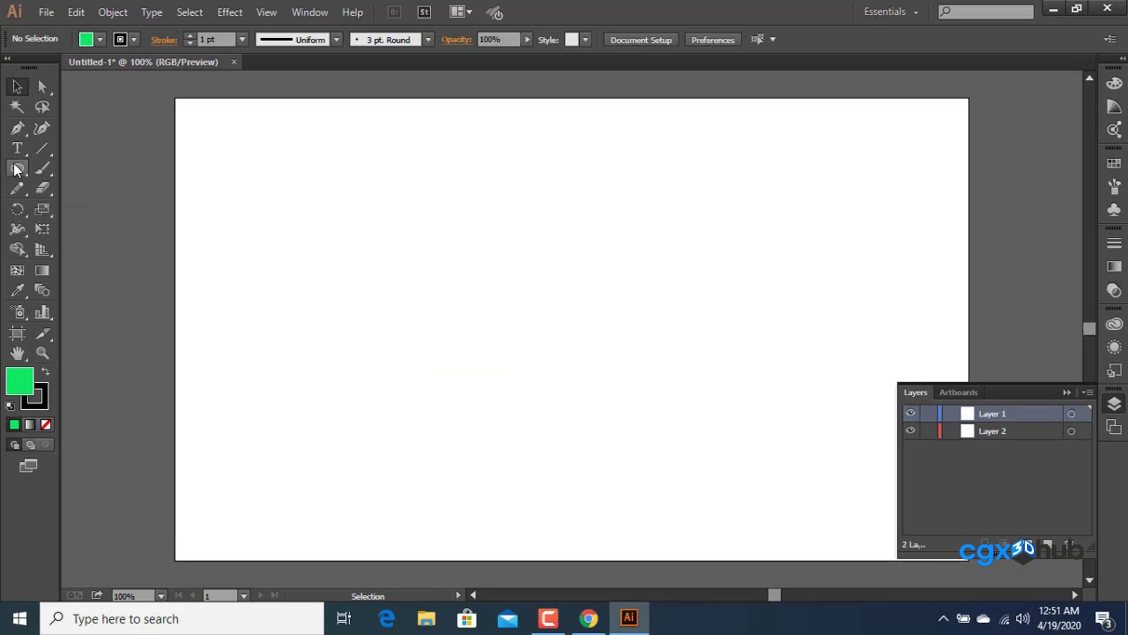
{"action": "left_click_drag", "start_coordinate": [17, 169], "coordinate": [72, 172]}
{"action": "mouse_move", "coordinate": [277, 194]}
{"action": "left_mouse_down"}
{"action": "mouse_move", "coordinate": [701, 395]}
{"action": "mouse_move", "coordinate": [783, 400]}
{"action": "mouse_move", "coordinate": [715, 382]}
{"action": "mouse_move", "coordinate": [686, 397]}
{"action": "left_mouse_up"}
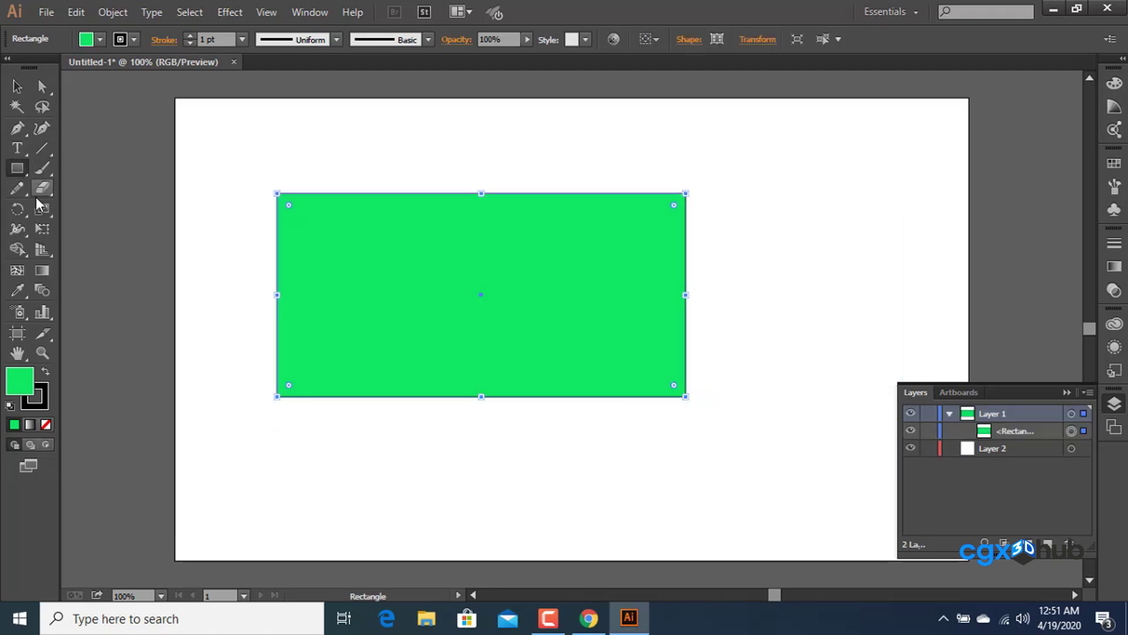
Fill the rectangle with the white-to-black linear gradient and check its two colour stops.
{"action": "left_click", "coordinate": [30, 427]}
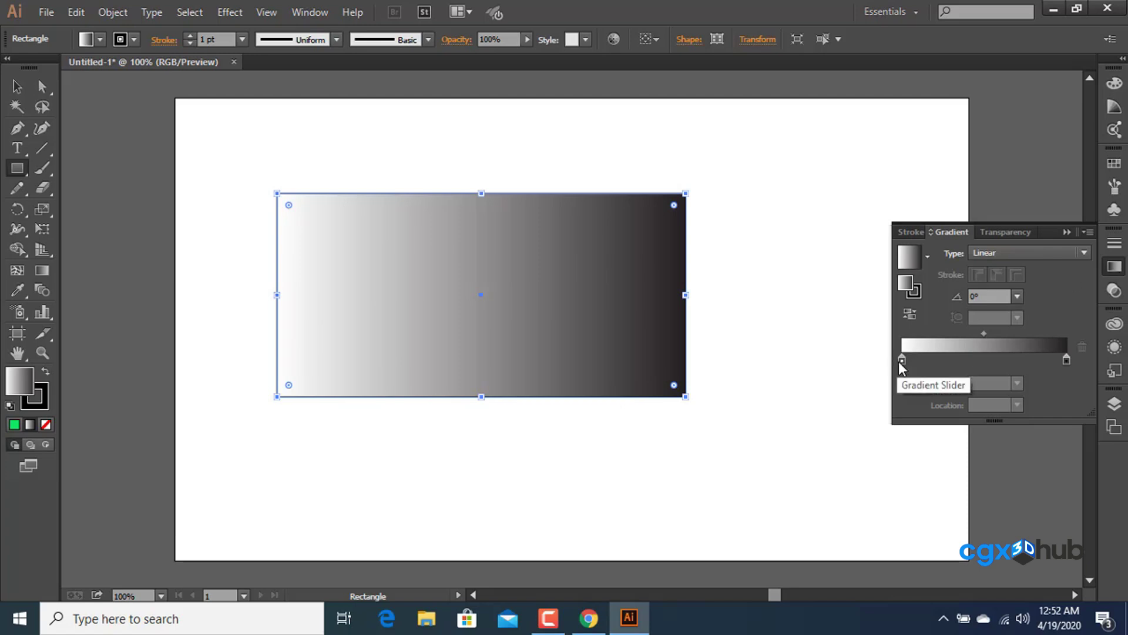
{"action": "left_click", "coordinate": [305, 7]}
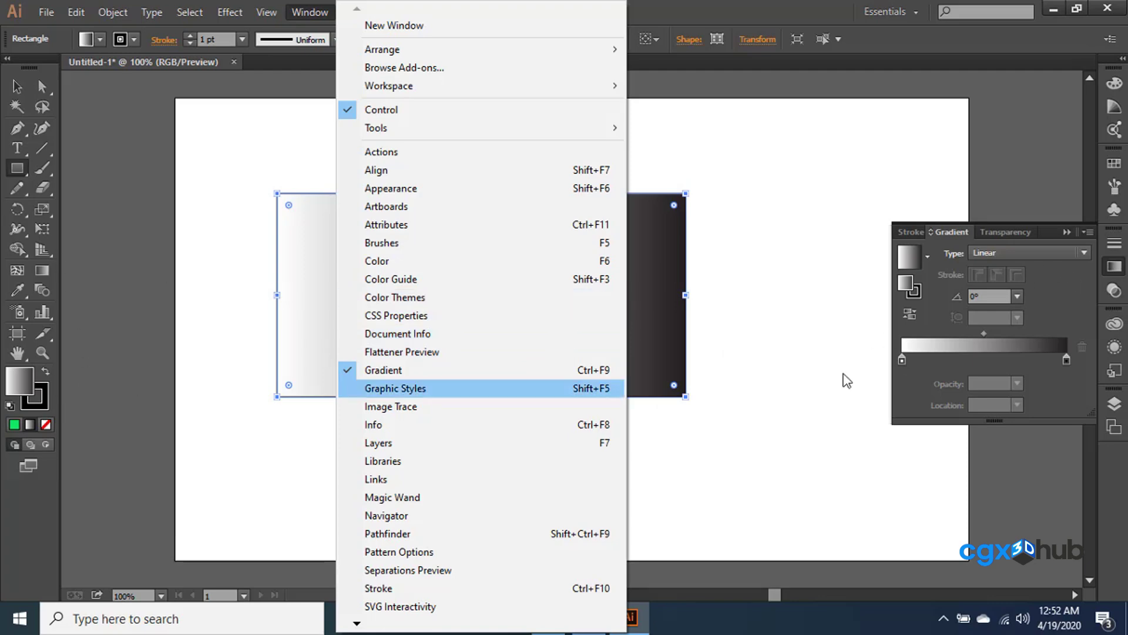
{"action": "left_click", "coordinate": [1040, 50]}
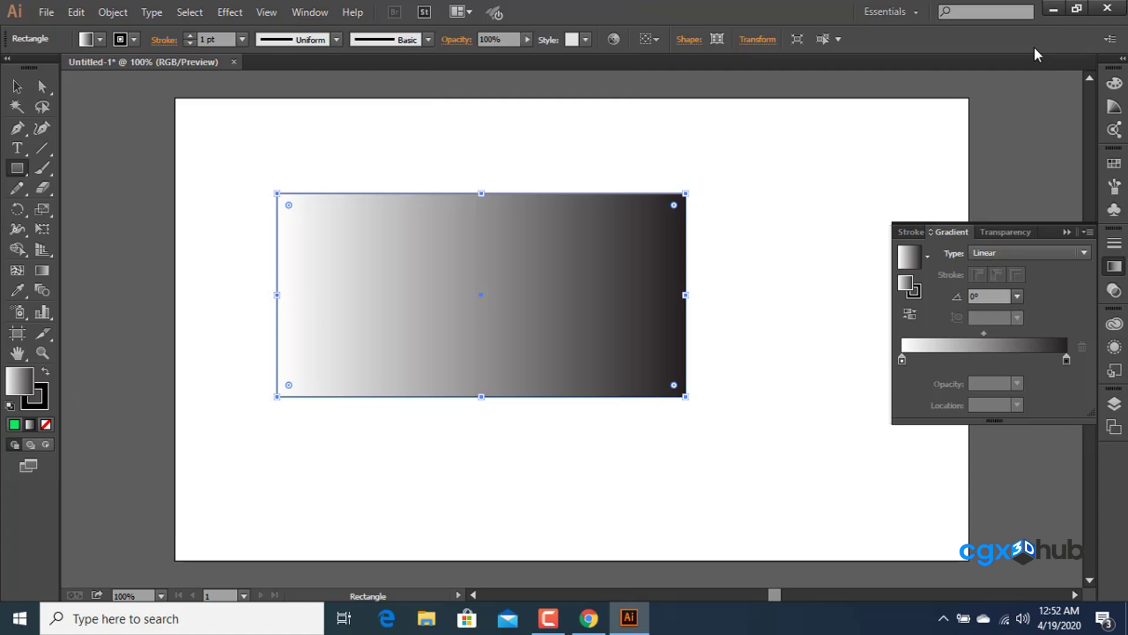
{"action": "left_click", "coordinate": [903, 361]}
{"action": "left_click", "coordinate": [1066, 360]}
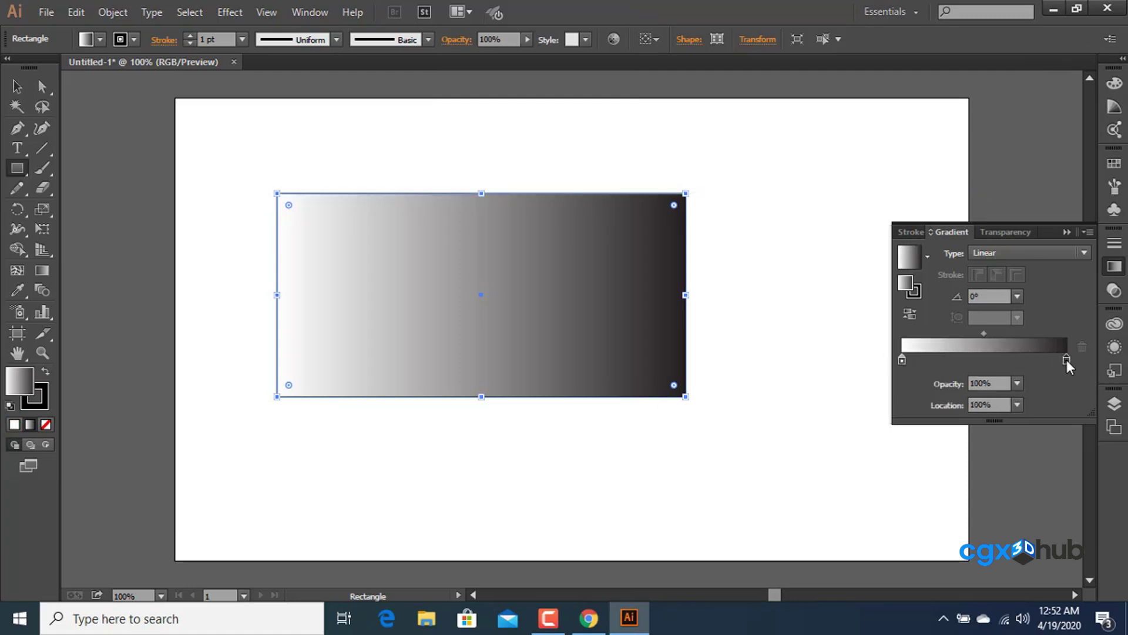
Try to recolour the gradient's white stop with the bright green swatch and reapply the gradient fill.
{"action": "left_click", "coordinate": [902, 359]}
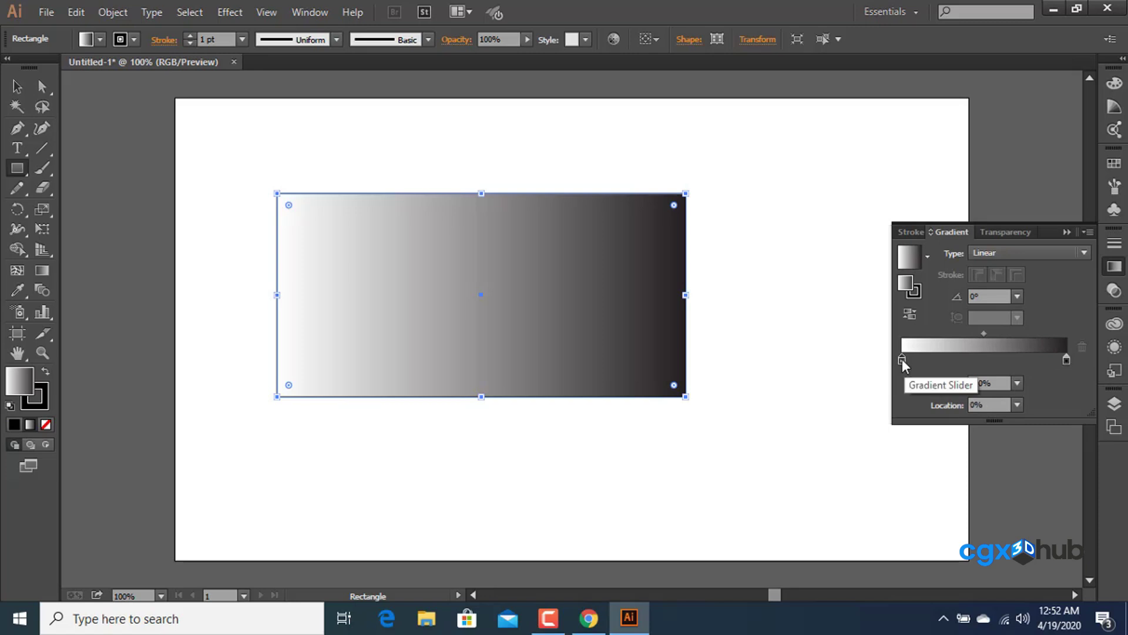
{"action": "left_click", "coordinate": [1114, 164]}
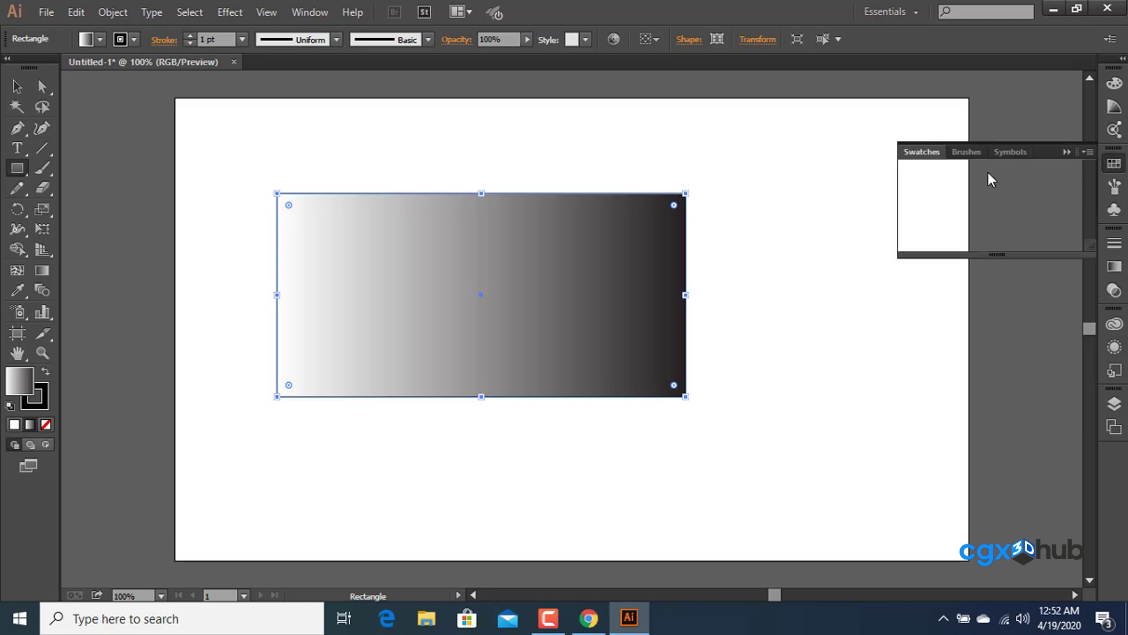
{"action": "left_click", "coordinate": [978, 198]}
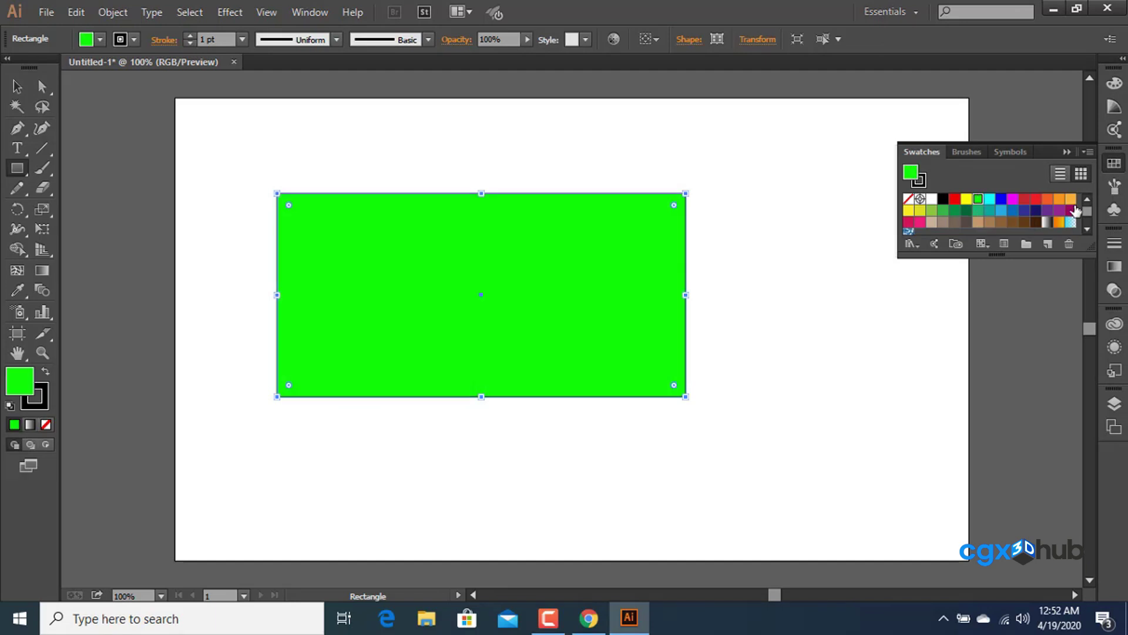
{"action": "left_click", "coordinate": [30, 424]}
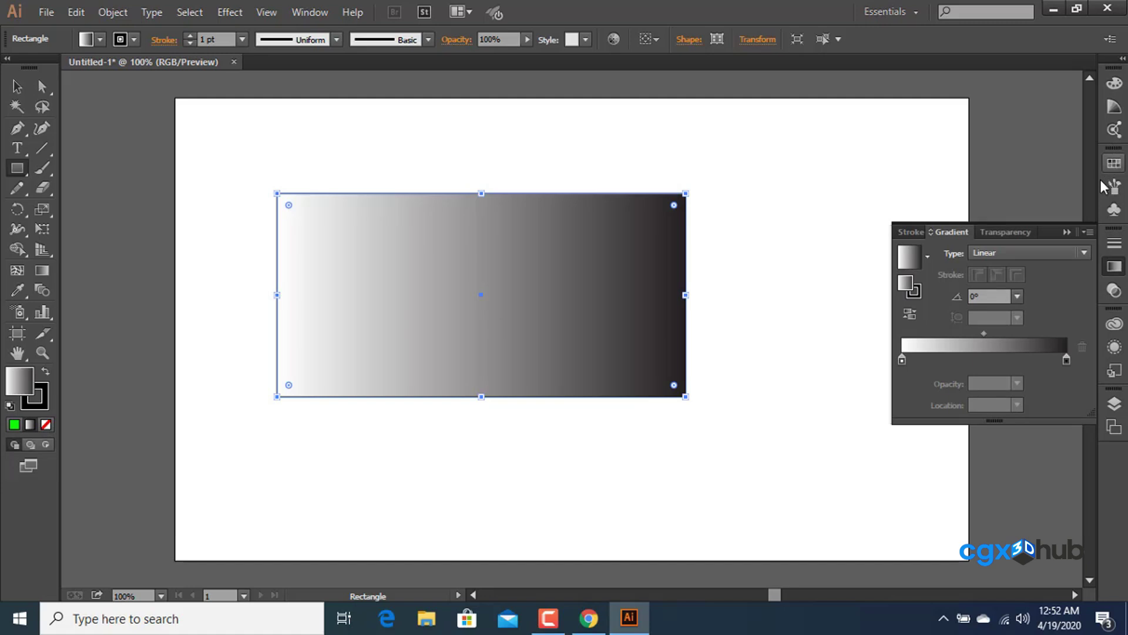
Set the gradient's white stop to the bright green swatch.
{"action": "left_click", "coordinate": [902, 360]}
{"action": "double_click", "coordinate": [901, 360]}
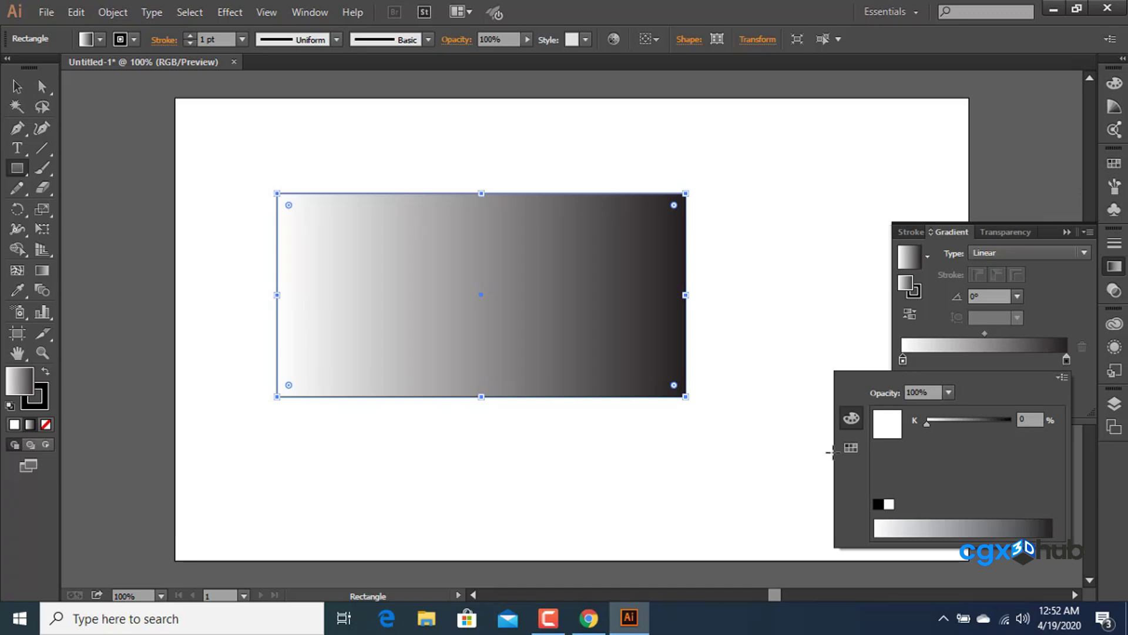
{"action": "left_click", "coordinate": [851, 447]}
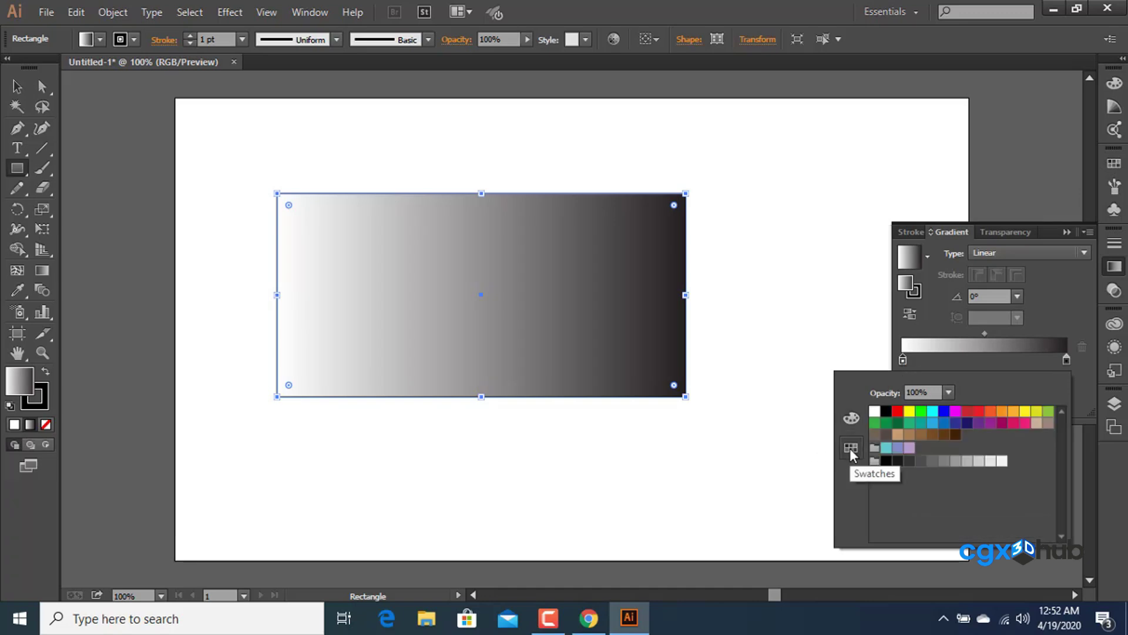
{"action": "left_click", "coordinate": [920, 411]}
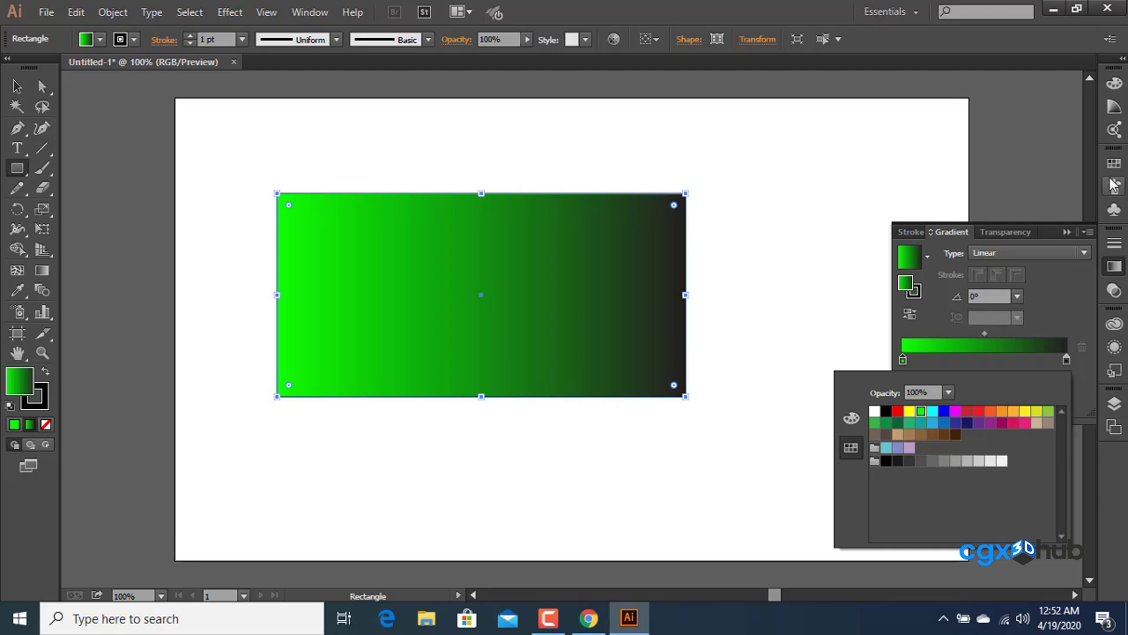
Set the gradient's black stop to the light orange swatch, trying the red-orange swatch first.
{"action": "left_click", "coordinate": [1077, 358]}
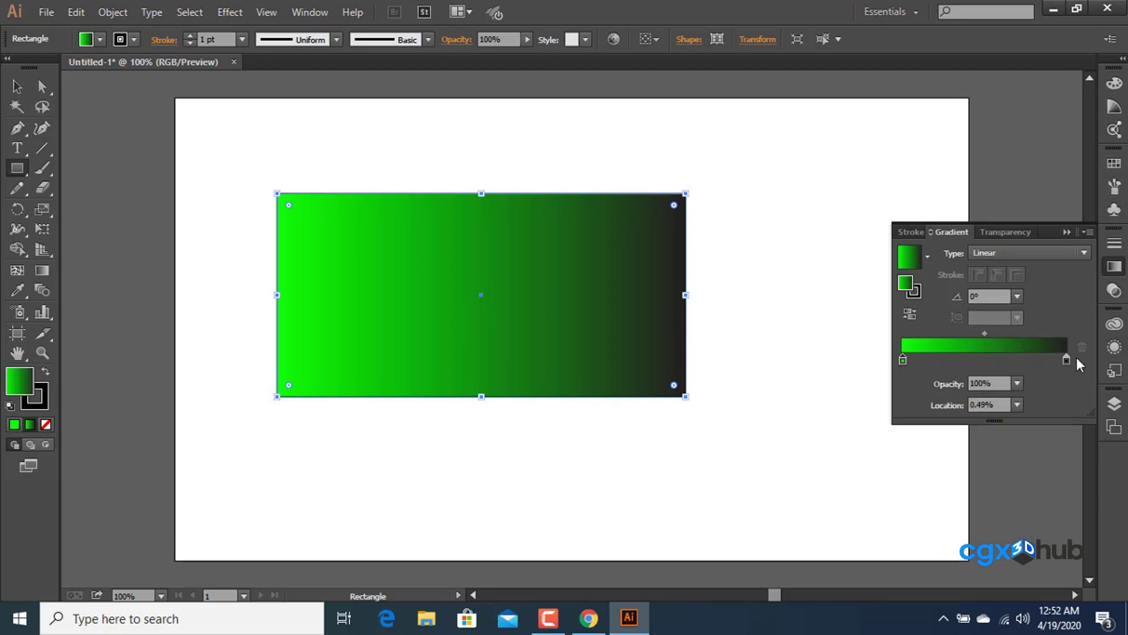
{"action": "double_click", "coordinate": [1067, 359]}
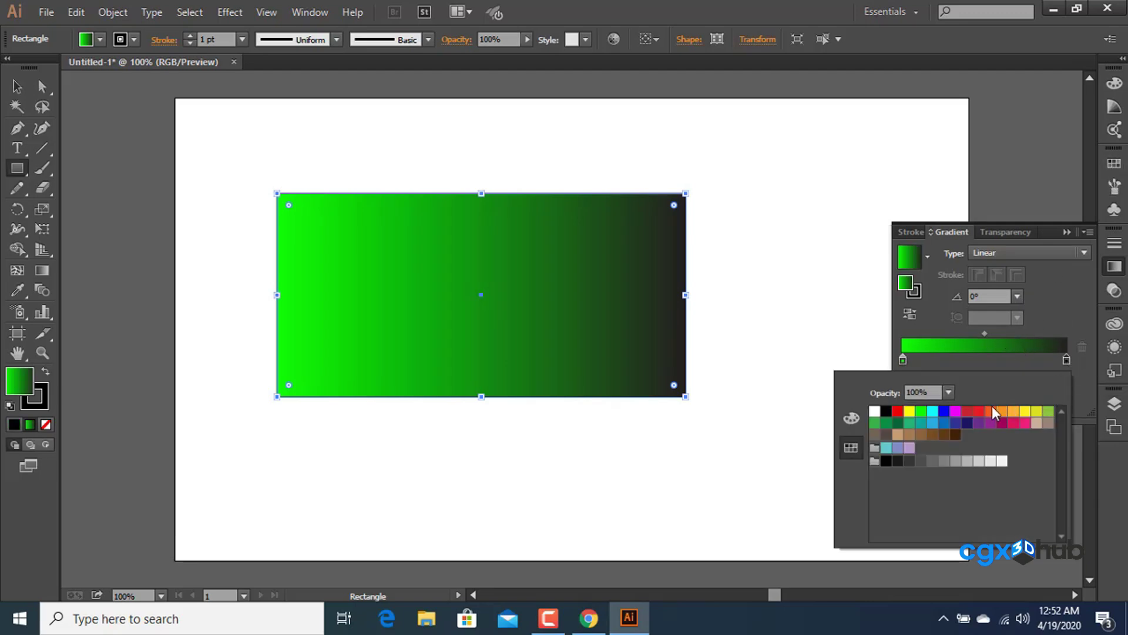
{"action": "left_click", "coordinate": [989, 411]}
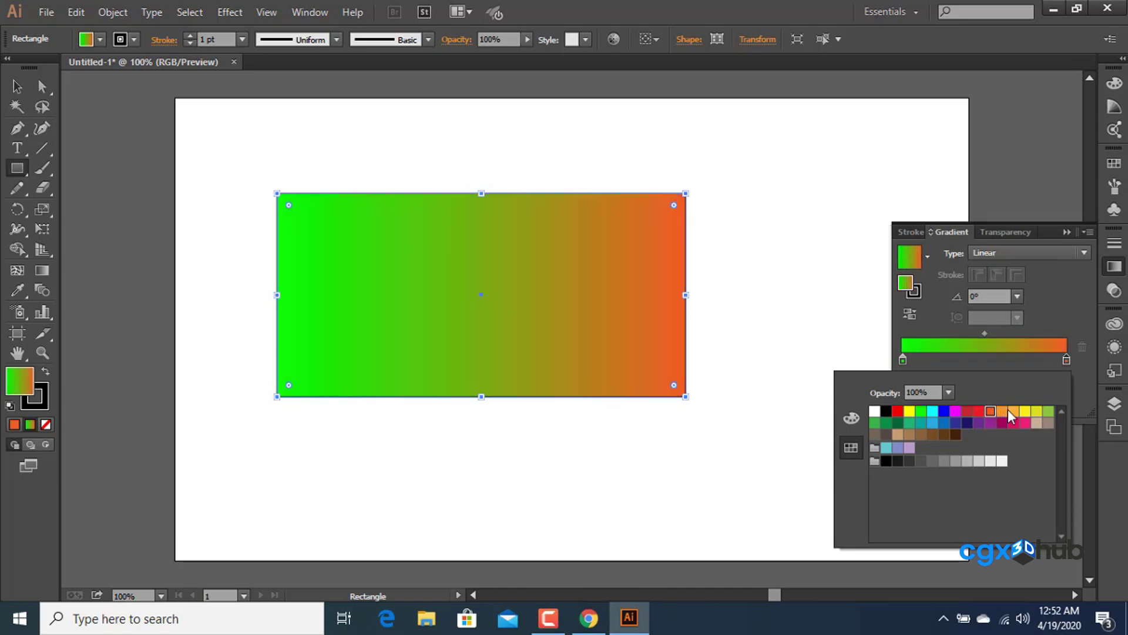
{"action": "left_click", "coordinate": [1002, 411]}
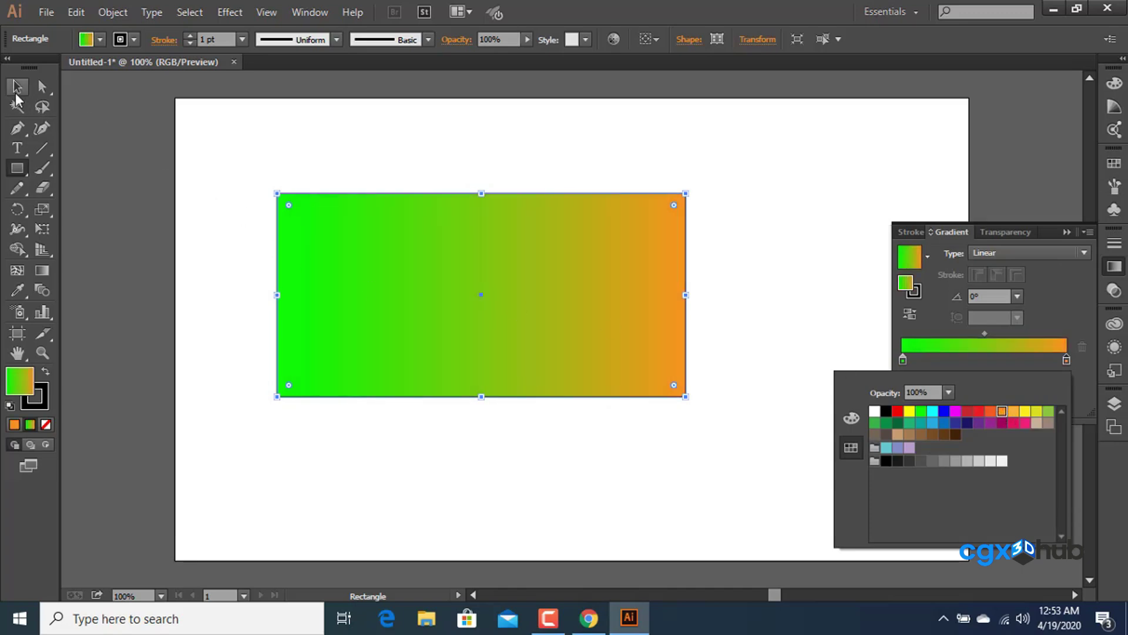
{"action": "left_click", "coordinate": [254, 241]}
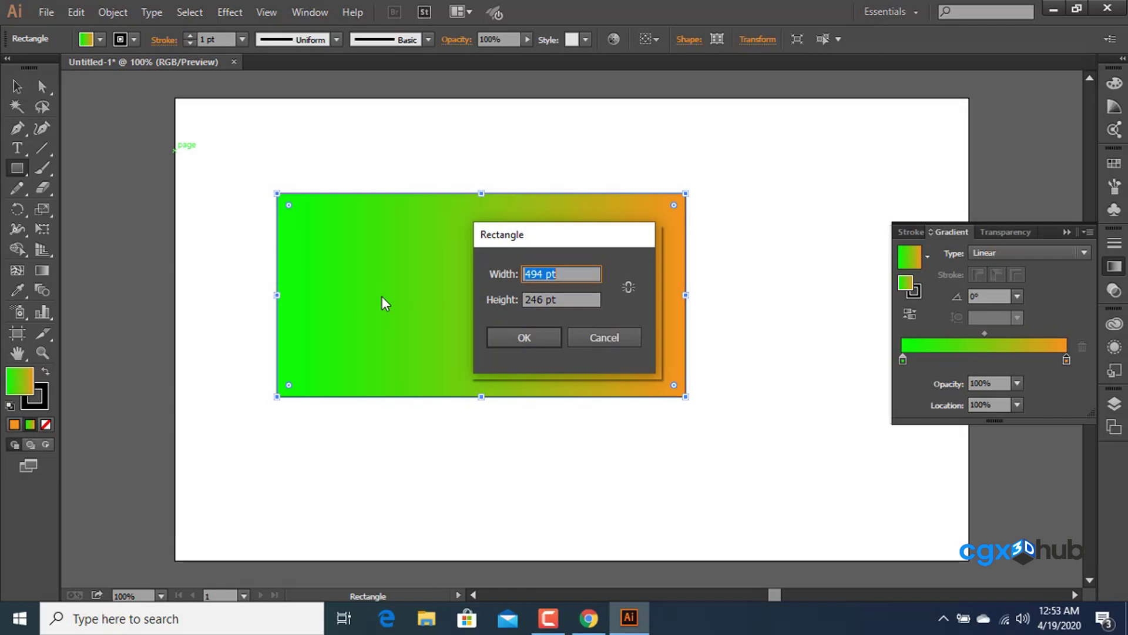
{"action": "left_click", "coordinate": [618, 340]}
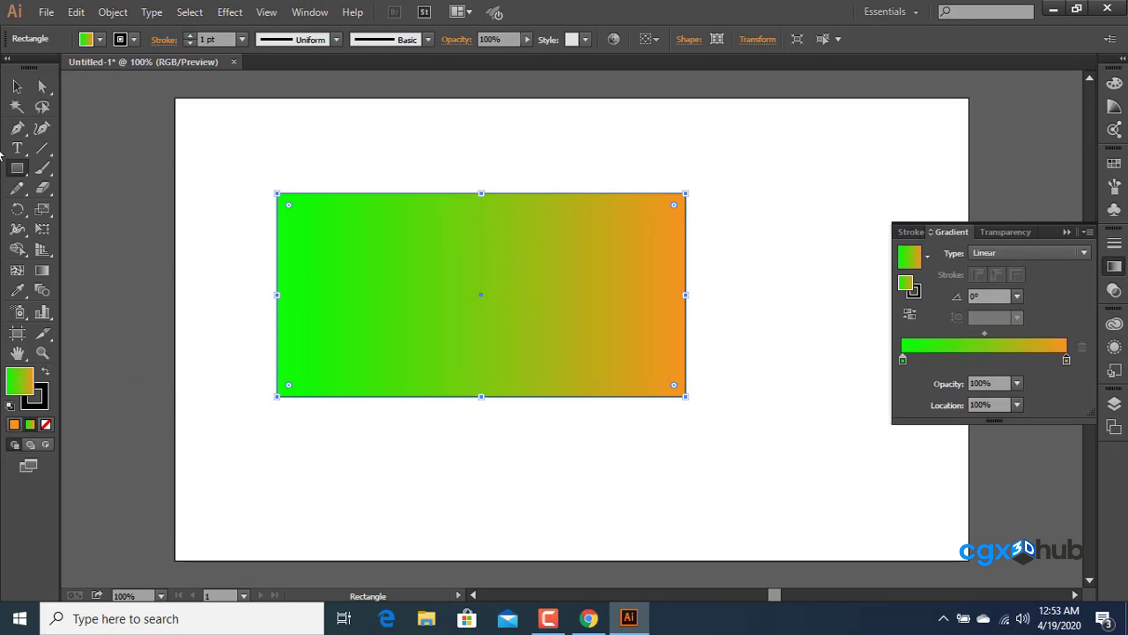
Reselect the rectangle and redirect its gradient with the Gradient tool, first vertically and finally diagonally from upper-left to lower-right.
{"action": "left_click", "coordinate": [17, 88]}
{"action": "left_click", "coordinate": [349, 184]}
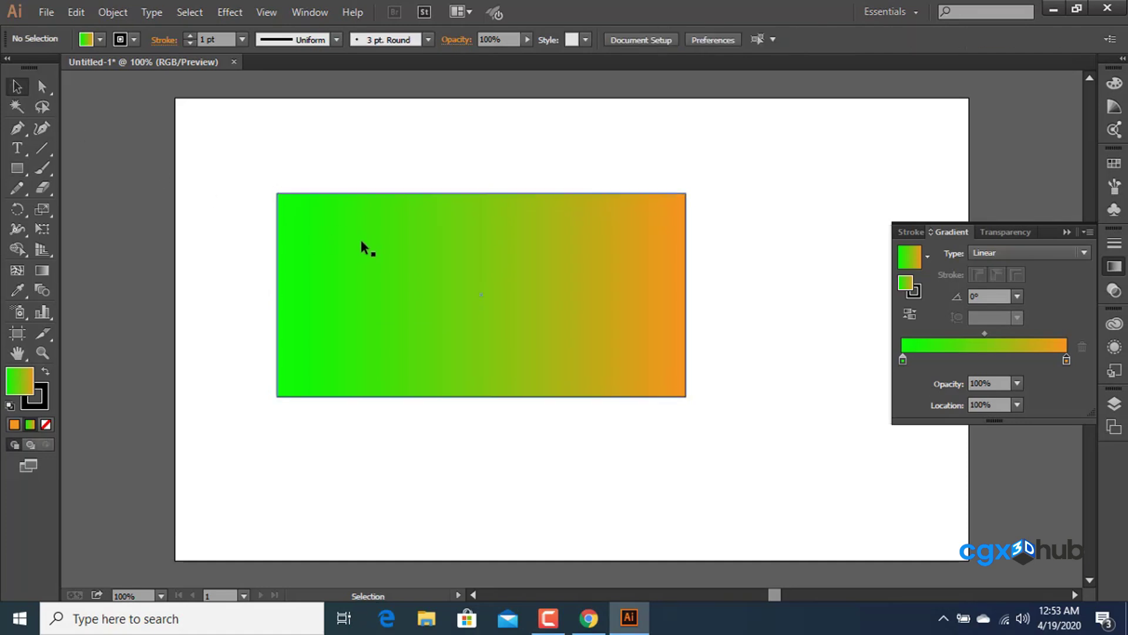
{"action": "left_click", "coordinate": [360, 237]}
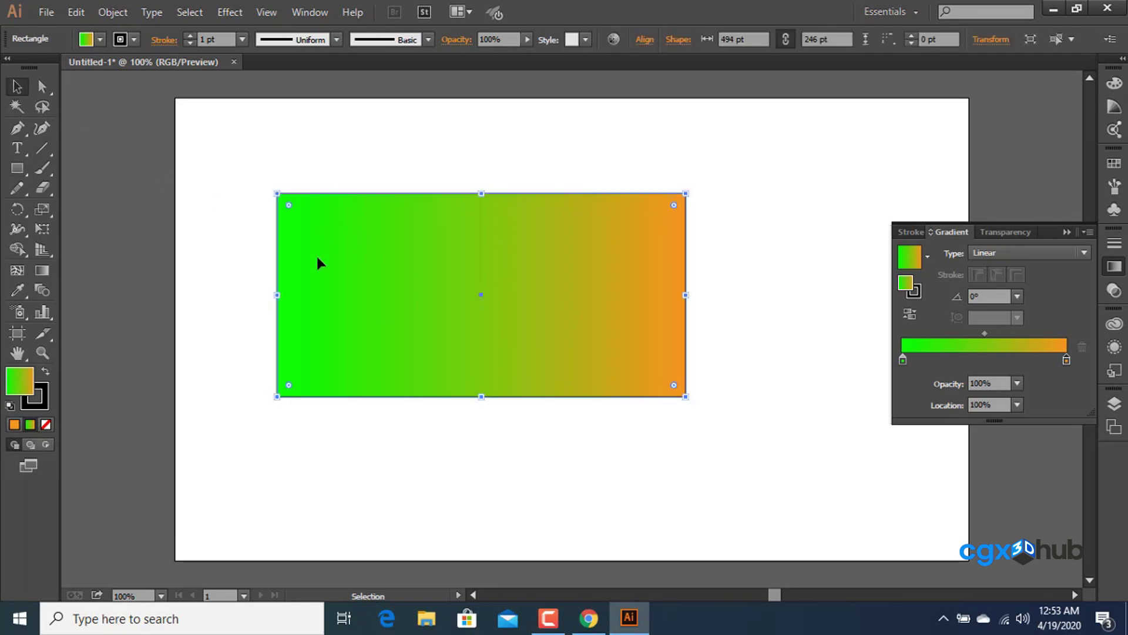
{"action": "left_click", "coordinate": [38, 270]}
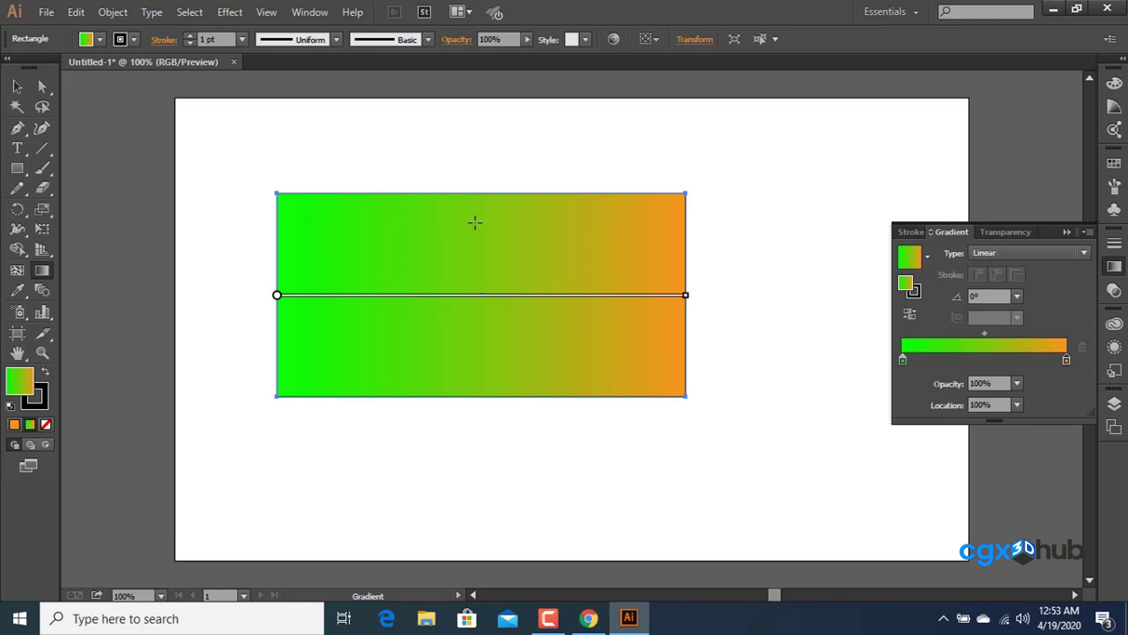
{"action": "left_click_drag", "start_coordinate": [479, 200], "coordinate": [483, 383]}
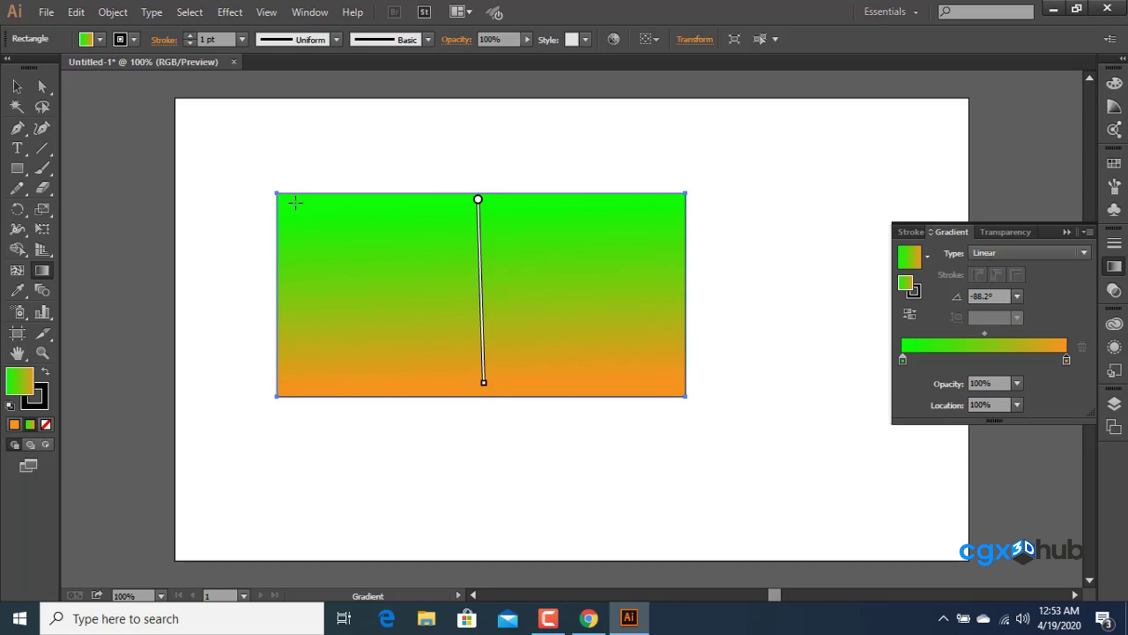
{"action": "left_click_drag", "start_coordinate": [296, 203], "coordinate": [653, 380]}
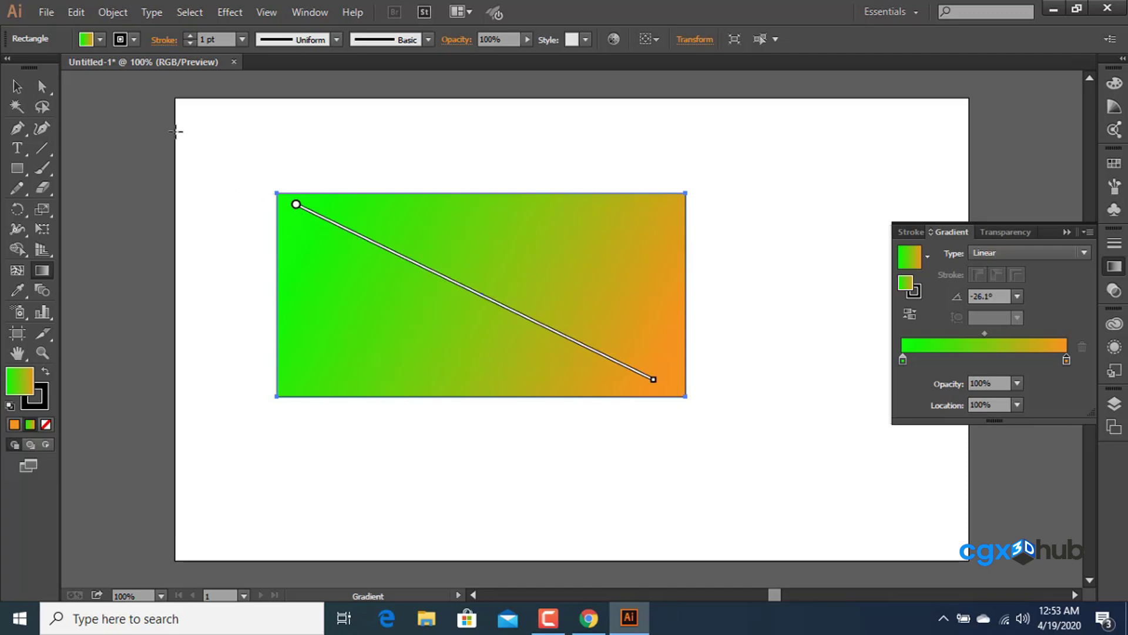
Try gradient lines starting outside the rectangle, undoing the short one and redrawing it past both opposite corners.
{"action": "mouse_move", "coordinate": [187, 125]}
{"action": "left_mouse_down"}
{"action": "mouse_move", "coordinate": [499, 59]}
{"action": "mouse_move", "coordinate": [194, 134]}
{"action": "mouse_move", "coordinate": [257, 124]}
{"action": "mouse_move", "coordinate": [381, 188]}
{"action": "mouse_move", "coordinate": [430, 261]}
{"action": "left_mouse_up"}
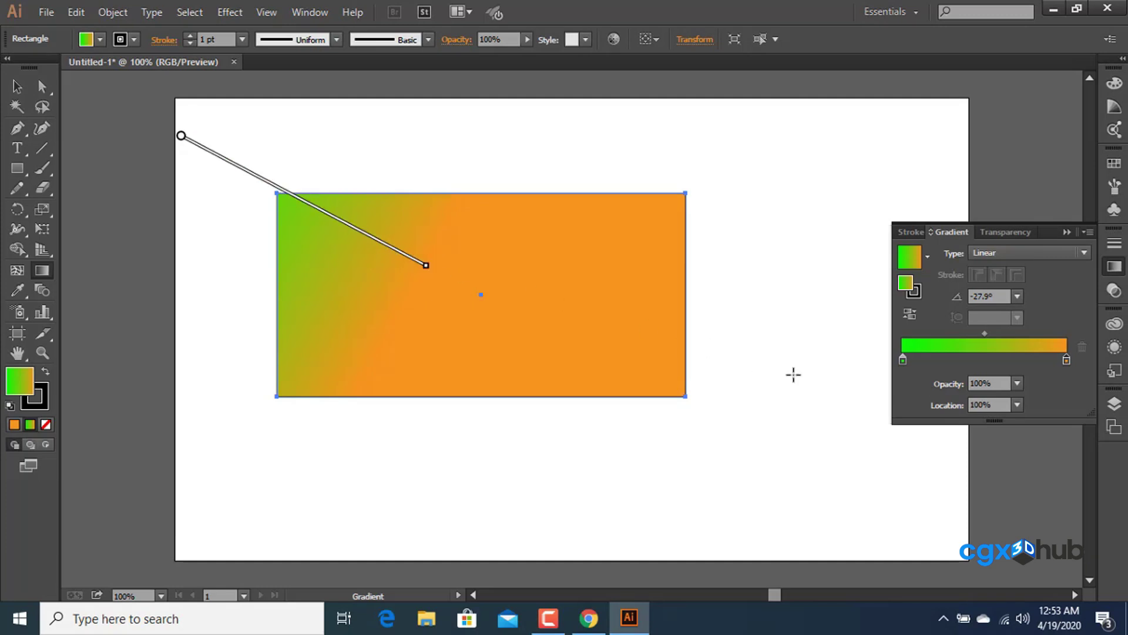
{"action": "key", "text": "ctrl+z"}
{"action": "left_click_drag", "start_coordinate": [223, 135], "coordinate": [755, 426]}
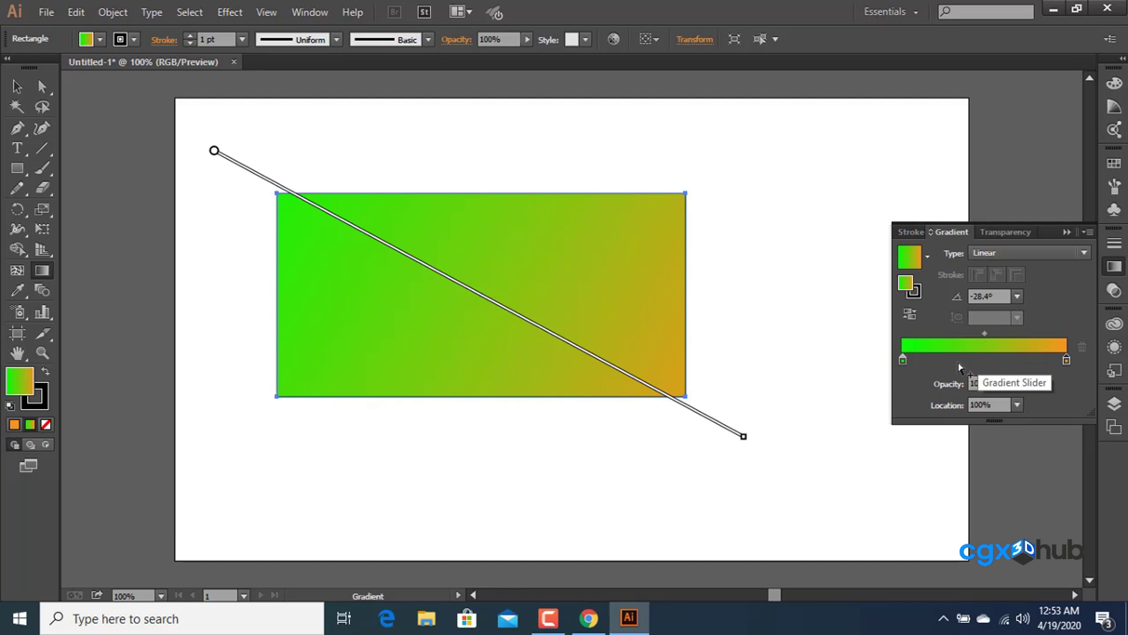
Add a middle colour stop to the gradient at a location of 48.77%.
{"action": "left_click", "coordinate": [980, 360]}
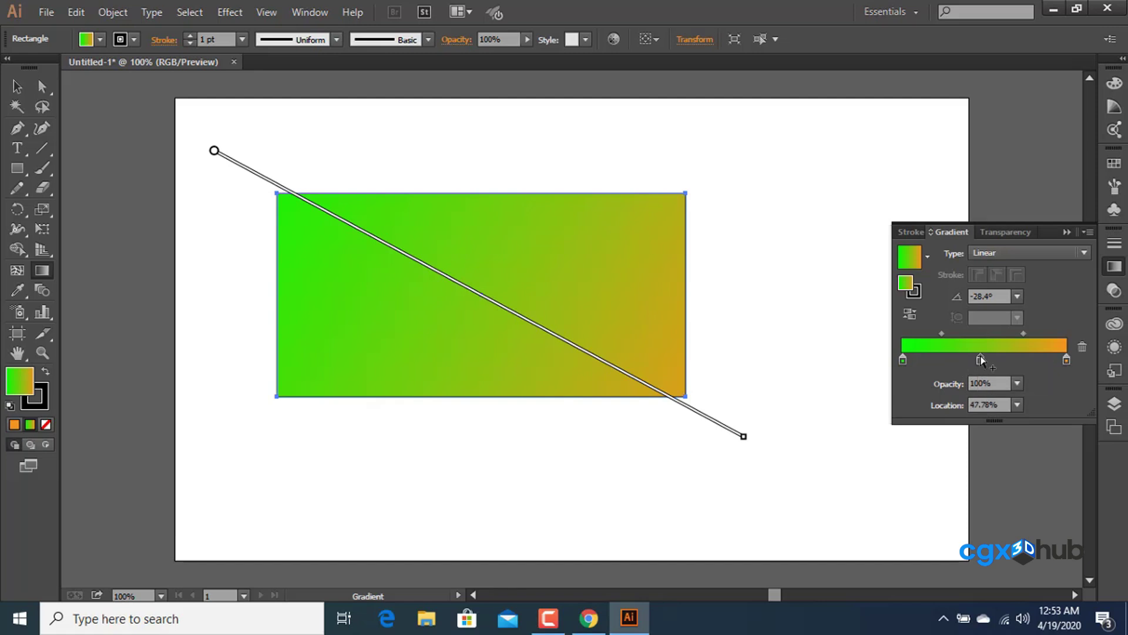
{"action": "left_click_drag", "start_coordinate": [982, 361], "coordinate": [985, 362]}
{"action": "double_click", "coordinate": [981, 359]}
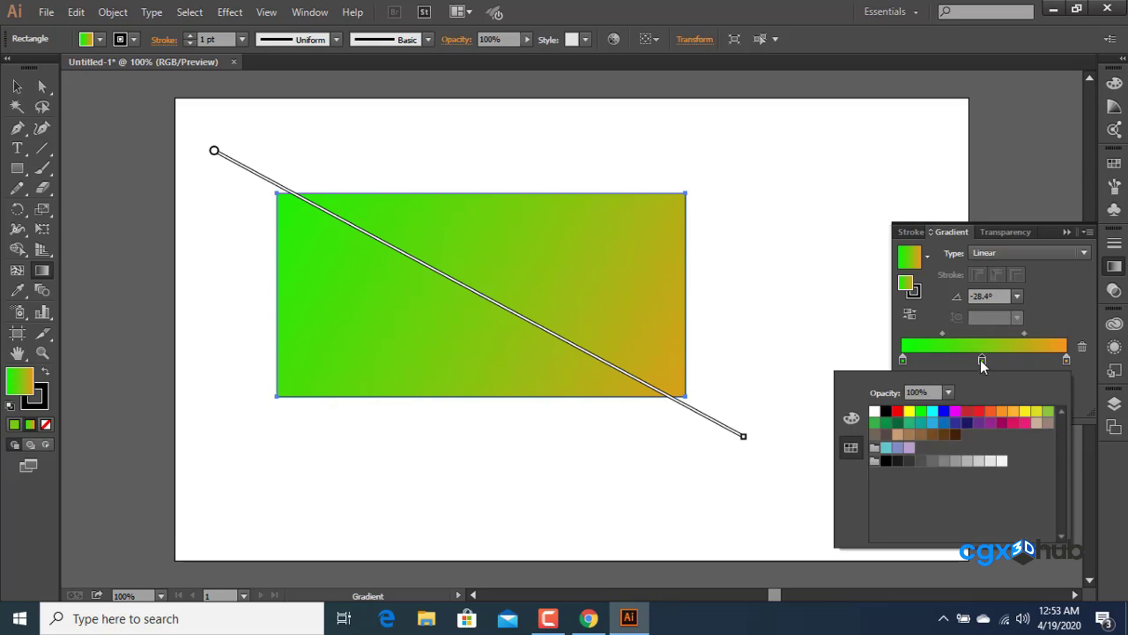
{"action": "left_click", "coordinate": [1047, 320]}
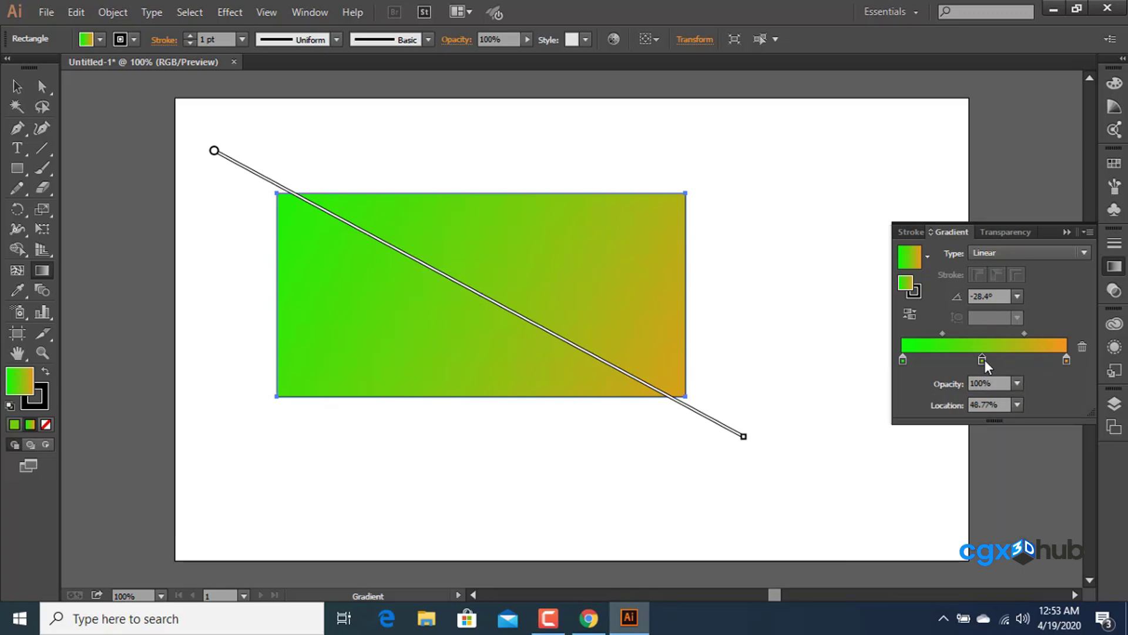
Set the middle gradient stop's colour to yellow DDCC2A with the Color Picker.
{"action": "double_click", "coordinate": [21, 382]}
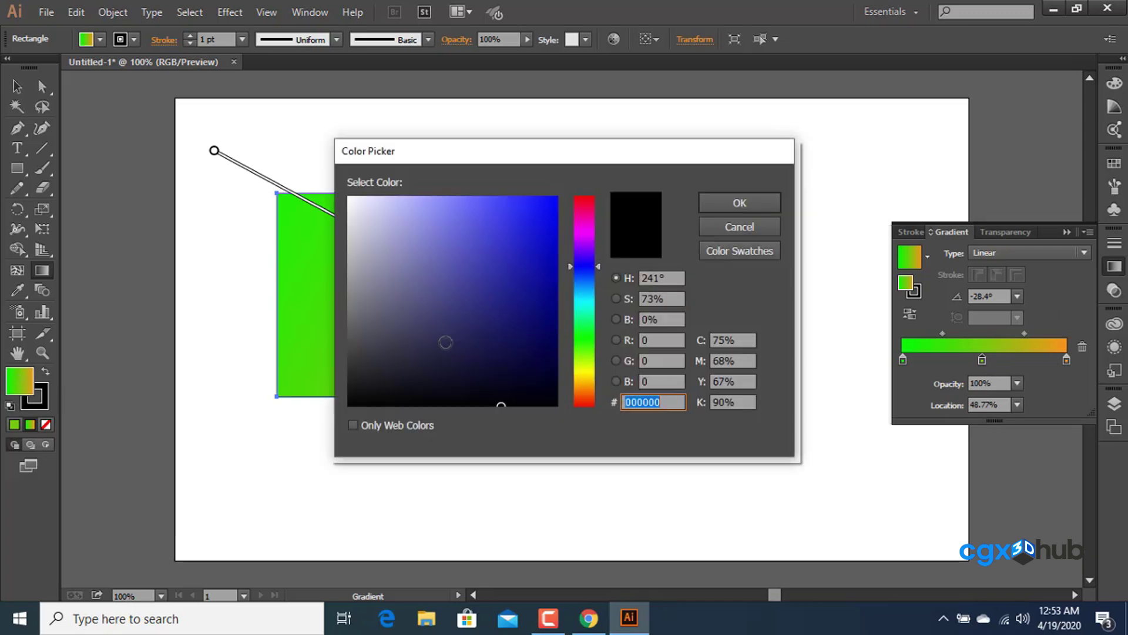
{"action": "left_click", "coordinate": [580, 375]}
{"action": "left_click", "coordinate": [518, 225]}
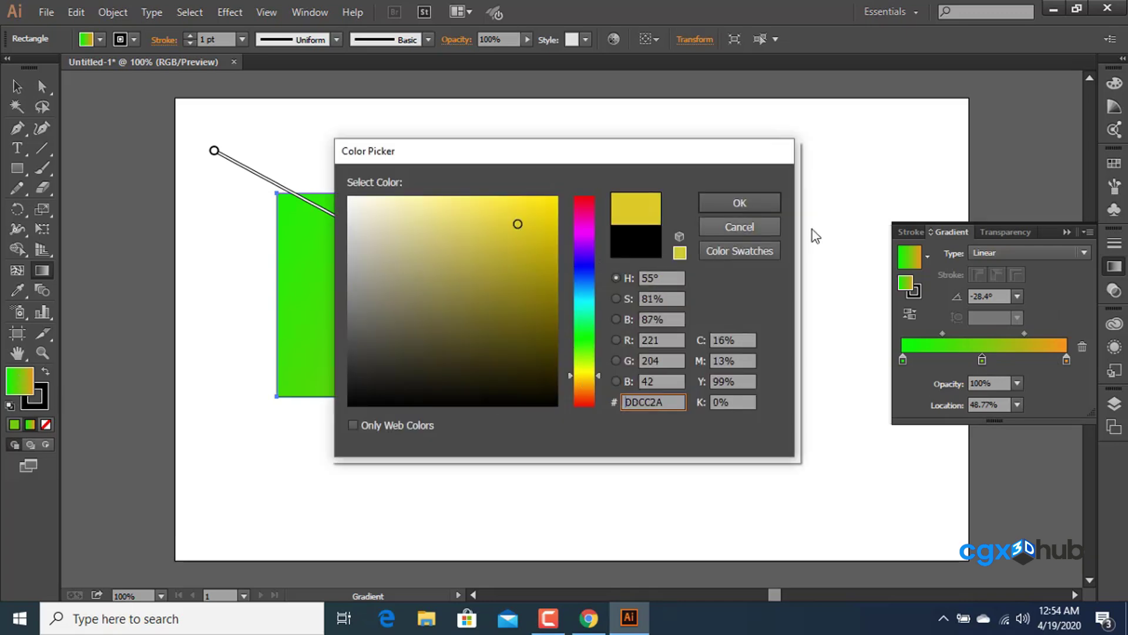
{"action": "left_click", "coordinate": [755, 208]}
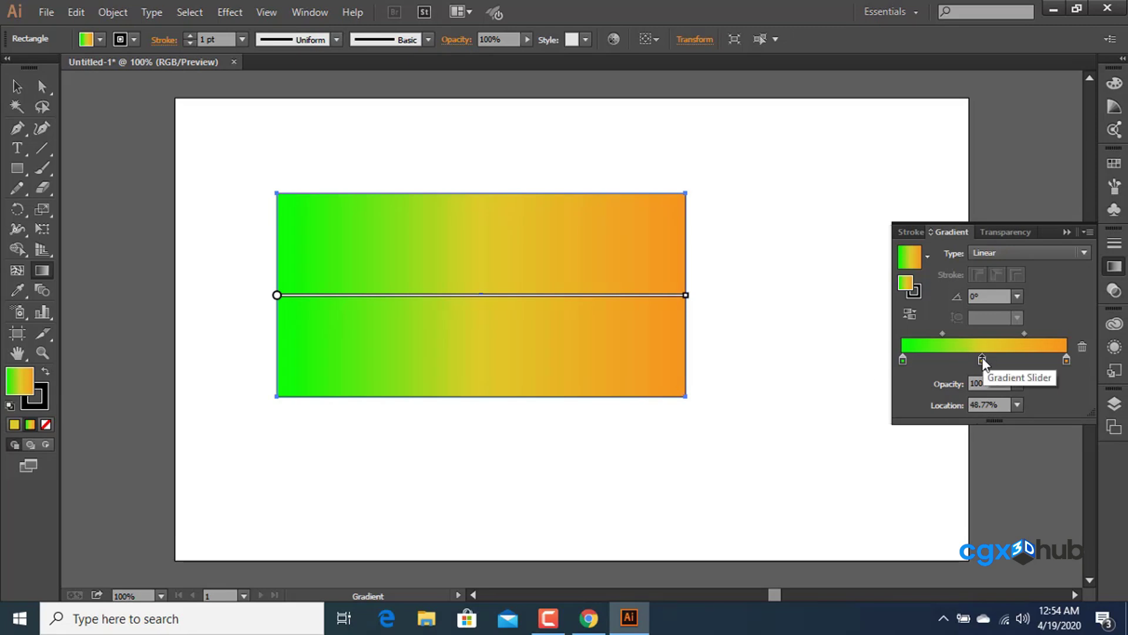
Change the middle gradient stop's colour to a medium blue with the Color Picker.
{"action": "double_click", "coordinate": [20, 381]}
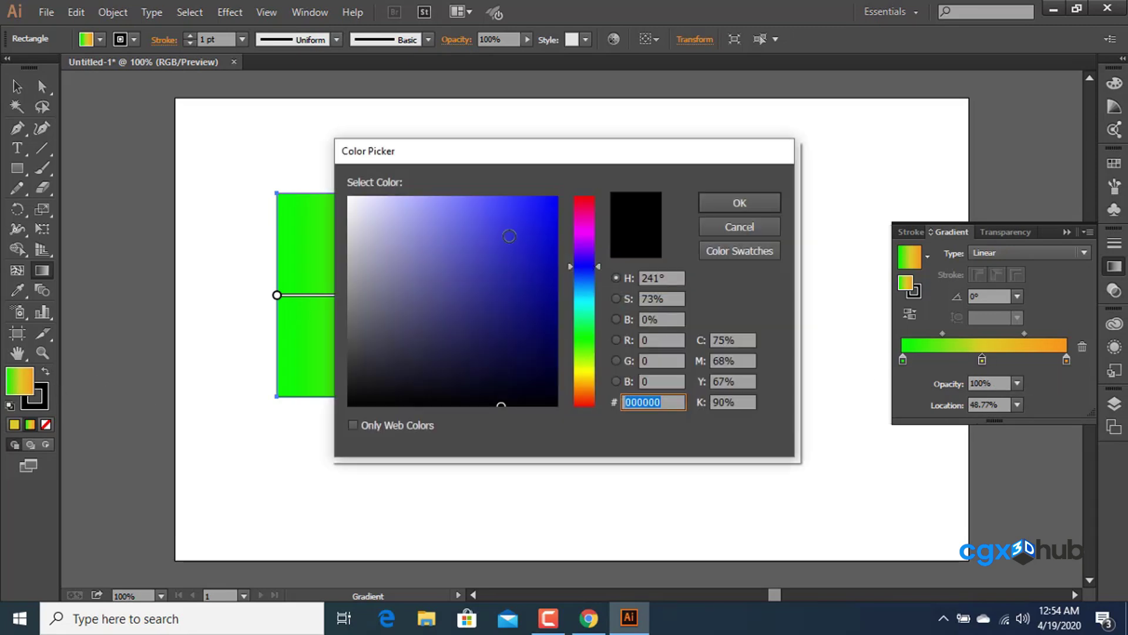
{"action": "left_click", "coordinate": [506, 236]}
{"action": "left_click", "coordinate": [704, 206]}
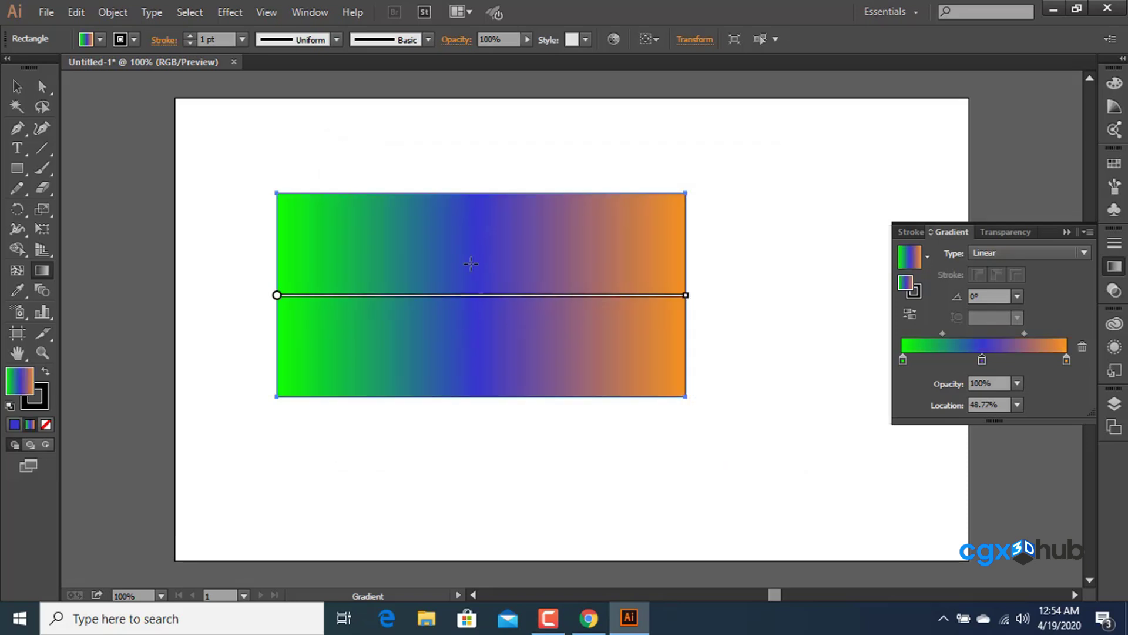
Add an extra colour stop on each side of the blue stop and remove both again.
{"action": "left_click", "coordinate": [937, 358]}
{"action": "left_click", "coordinate": [1032, 359]}
{"action": "left_click_drag", "start_coordinate": [1031, 360], "coordinate": [1042, 401]}
{"action": "left_click", "coordinate": [982, 359]}
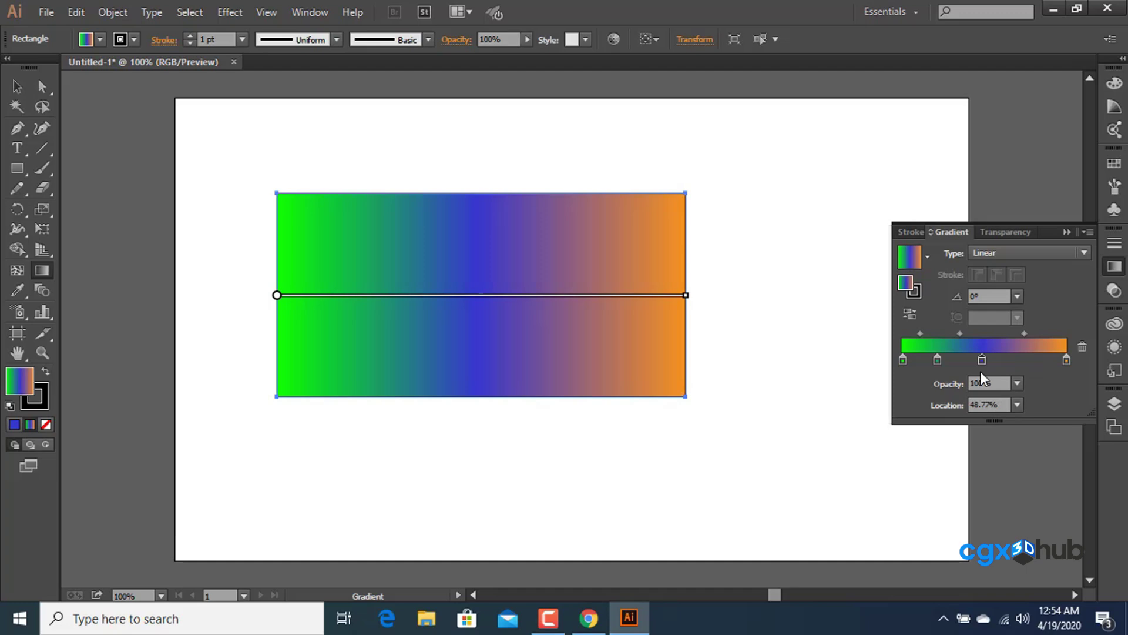
{"action": "left_click", "coordinate": [938, 358]}
{"action": "left_click_drag", "start_coordinate": [938, 360], "coordinate": [930, 632]}
Change the diagonal gradient's type to Radial and redraw it from the rectangle's upper-left corner towards its lower-right corner.
{"action": "left_click_drag", "start_coordinate": [307, 210], "coordinate": [650, 384]}
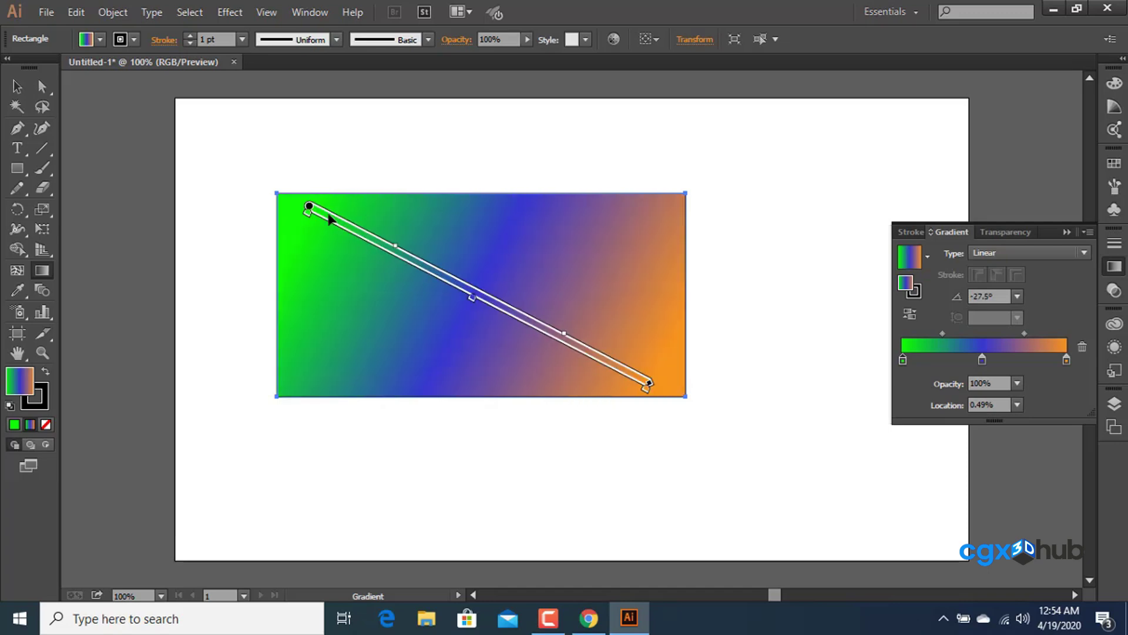
{"action": "left_click", "coordinate": [1041, 248]}
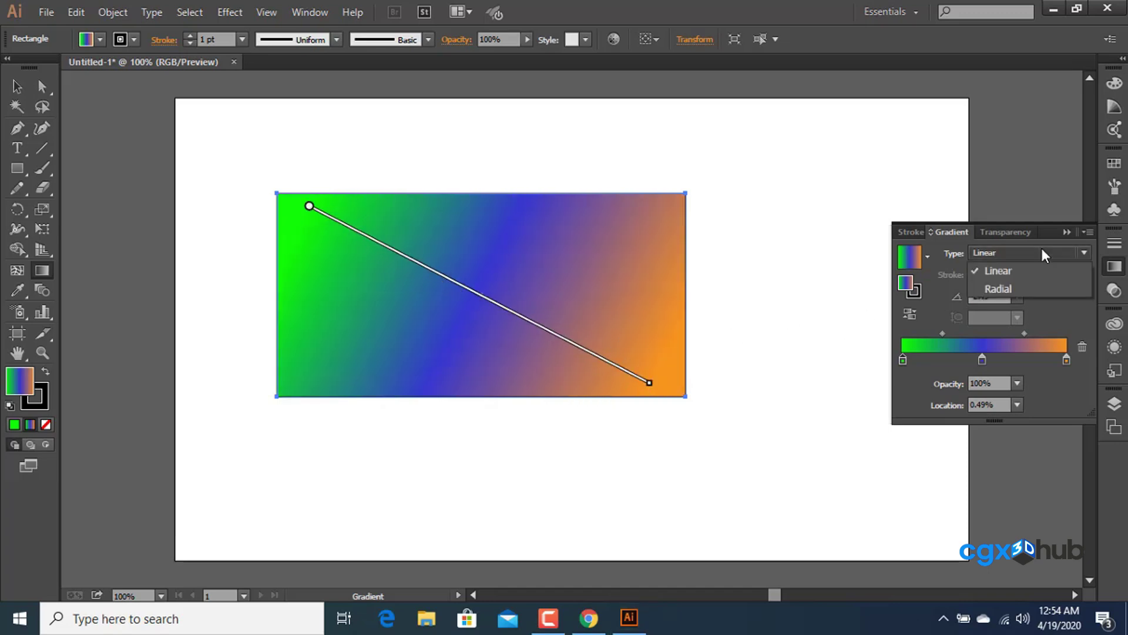
{"action": "left_click", "coordinate": [1023, 288]}
{"action": "mouse_move", "coordinate": [478, 306]}
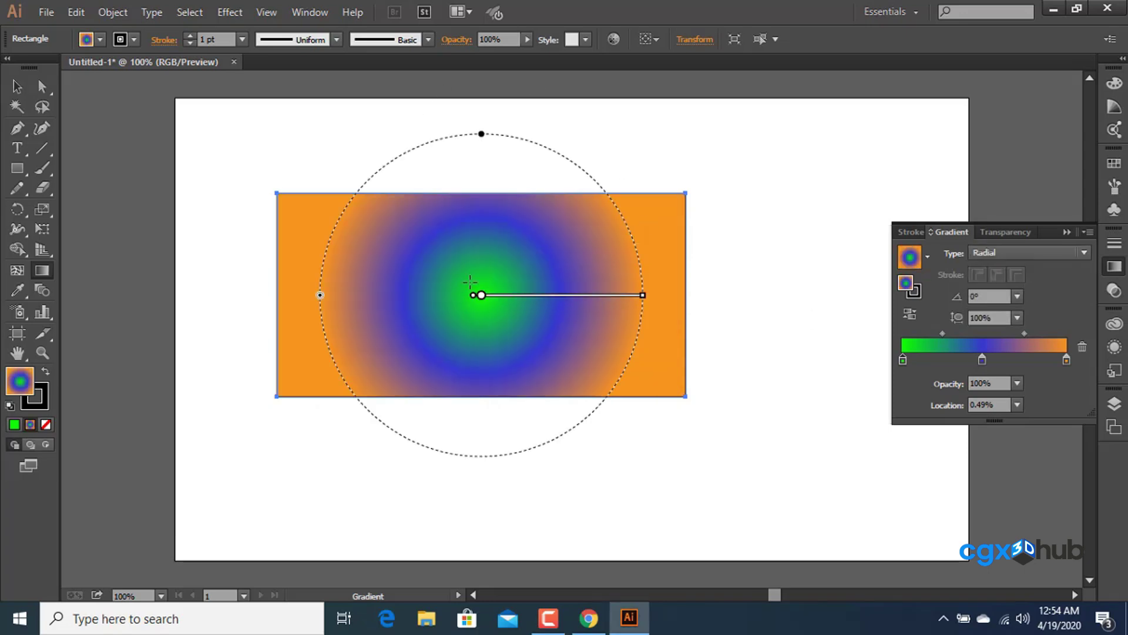
{"action": "mouse_move", "coordinate": [280, 195]}
{"action": "left_mouse_down"}
{"action": "mouse_move", "coordinate": [421, 284]}
{"action": "mouse_move", "coordinate": [654, 385]}
{"action": "left_mouse_up"}
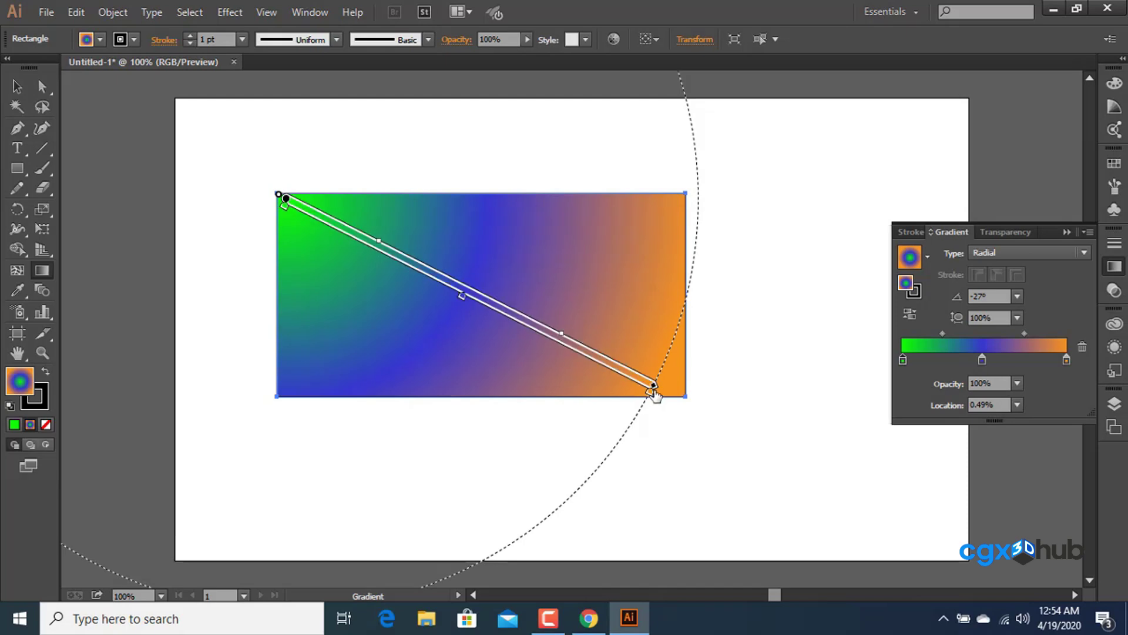
Try radial gradient aspect ratios of 50% and 20%, and widen the ellipse on the canvas to about 58%.
{"action": "left_click", "coordinate": [1017, 317]}
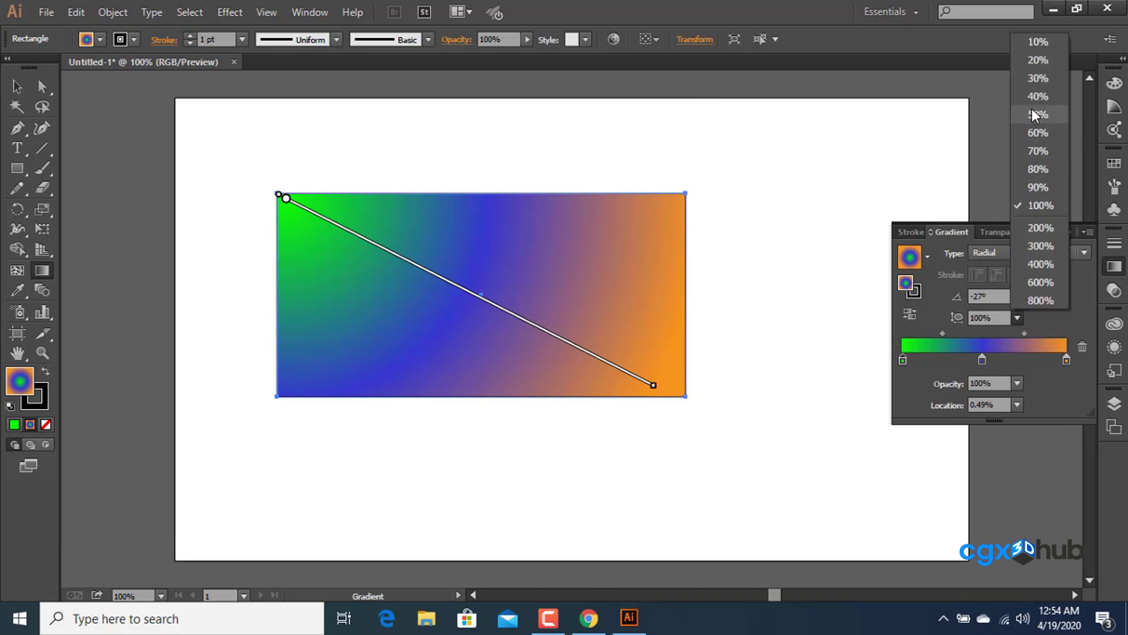
{"action": "left_click", "coordinate": [1032, 109]}
{"action": "left_click", "coordinate": [1018, 316]}
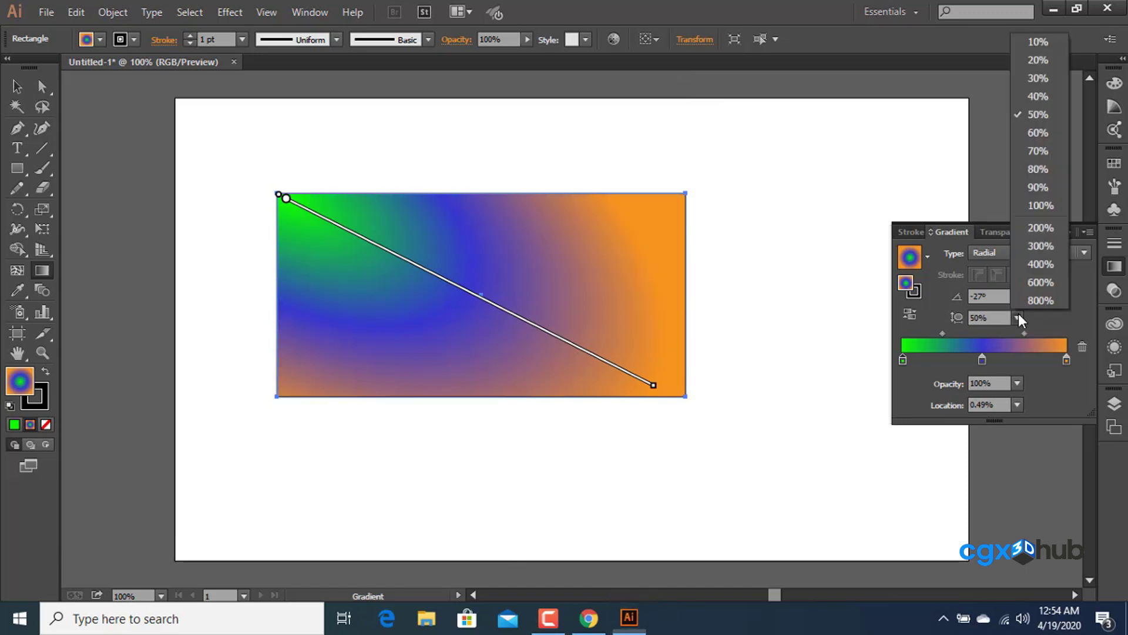
{"action": "left_click", "coordinate": [1032, 58]}
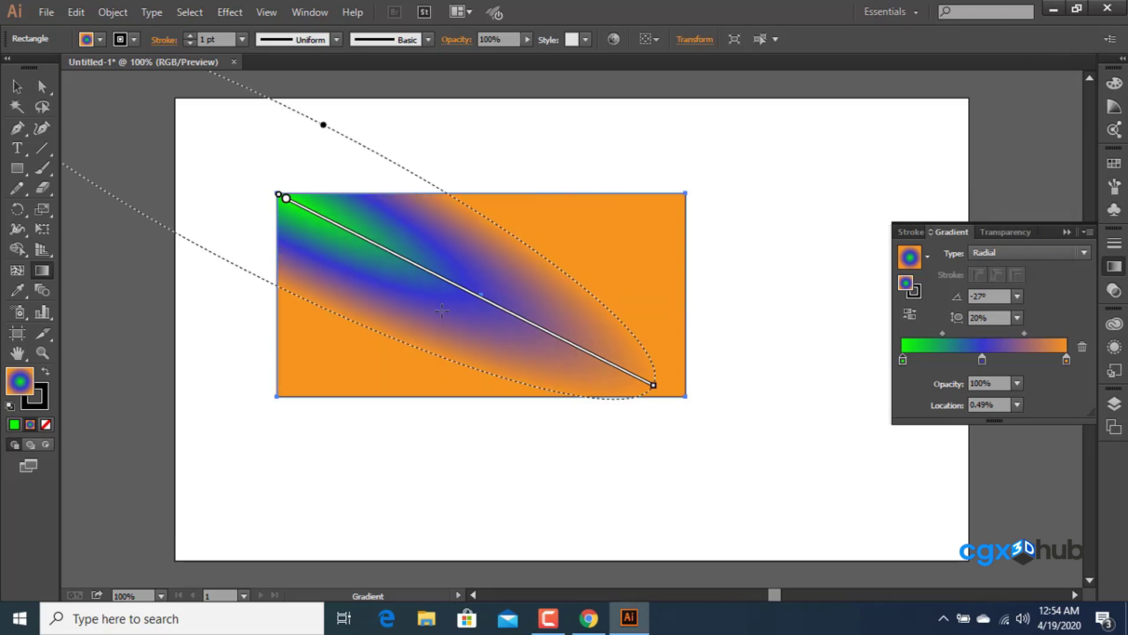
{"action": "left_click_drag", "start_coordinate": [326, 127], "coordinate": [489, 68]}
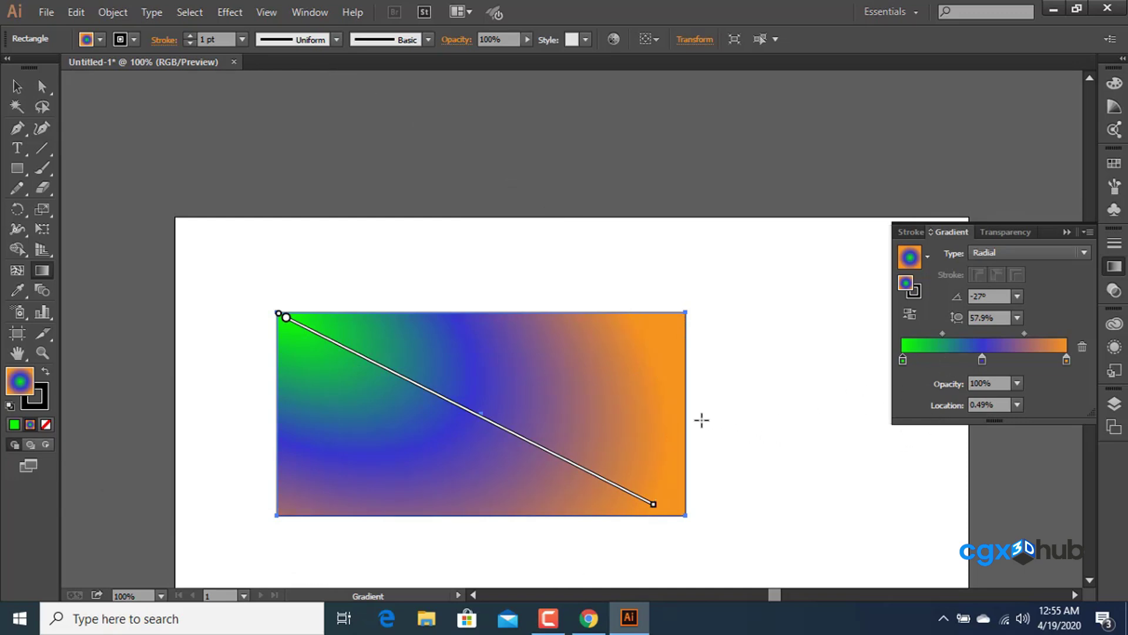
Deselect the large rectangle and draw a smaller rectangle with the same gradient fill inside it.
{"action": "left_click", "coordinate": [16, 86]}
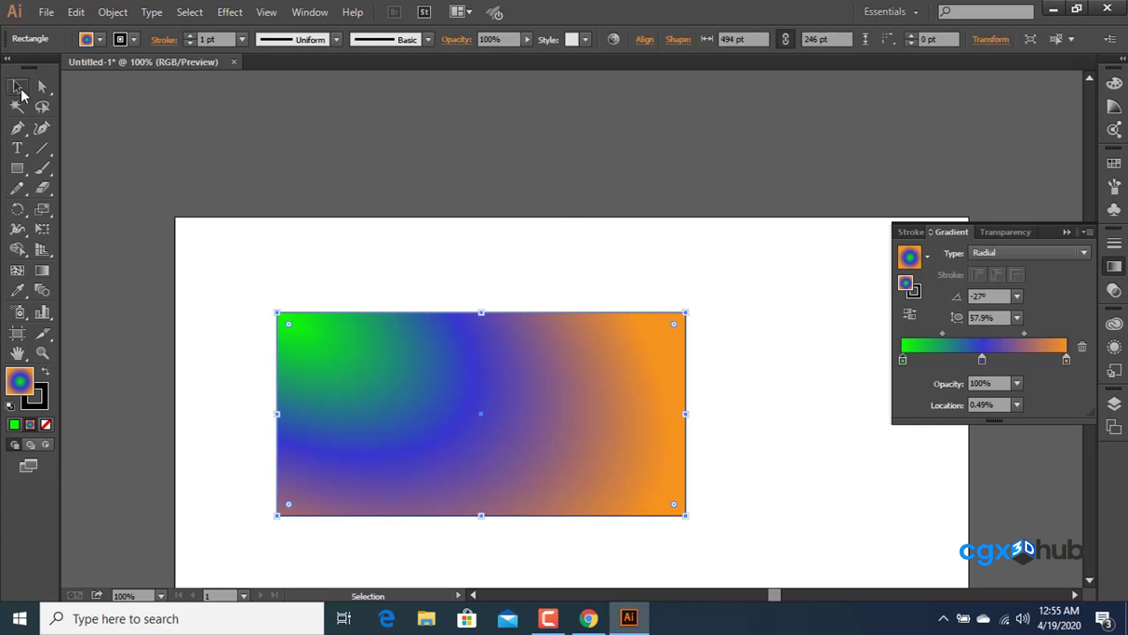
{"action": "left_click", "coordinate": [344, 160]}
{"action": "left_click", "coordinate": [20, 168]}
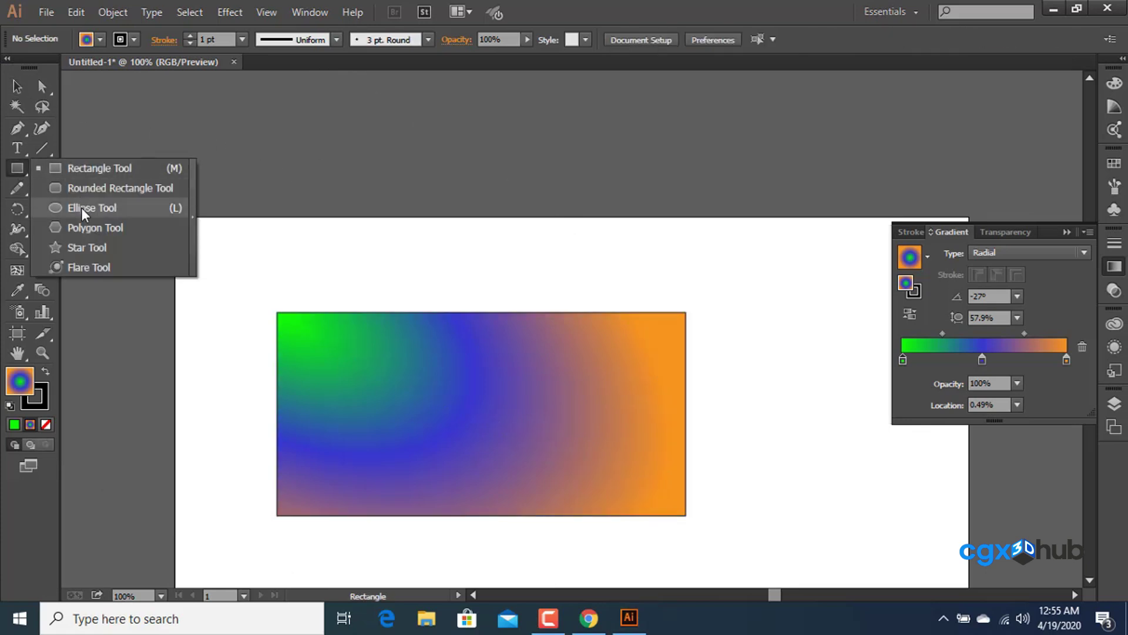
{"action": "left_click", "coordinate": [94, 168]}
{"action": "left_click_drag", "start_coordinate": [385, 365], "coordinate": [562, 477]}
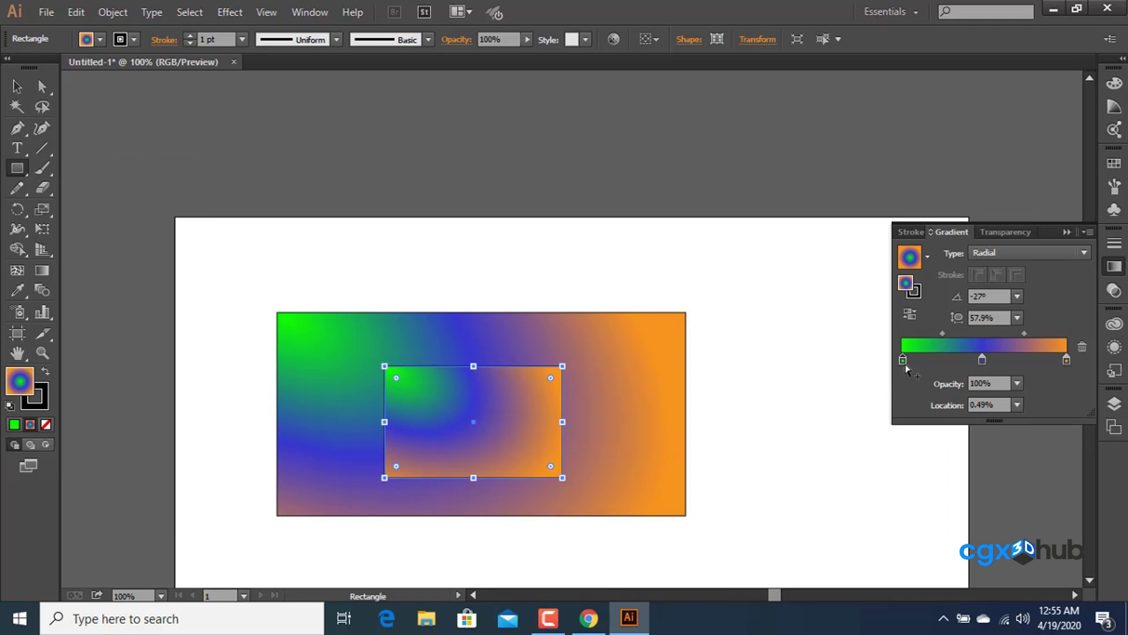
Move the smaller rectangle's green gradient stop to 0% location and set its opacity to 0%.
{"action": "left_click_drag", "start_coordinate": [901, 362], "coordinate": [893, 363]}
{"action": "left_click", "coordinate": [1017, 384]}
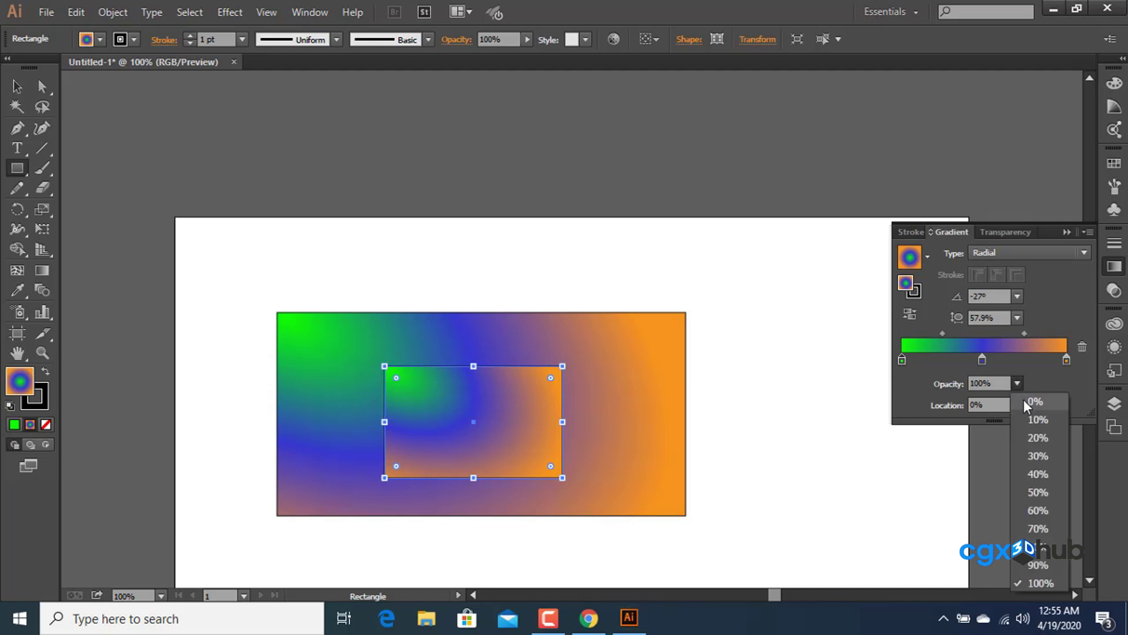
{"action": "left_click", "coordinate": [1024, 399]}
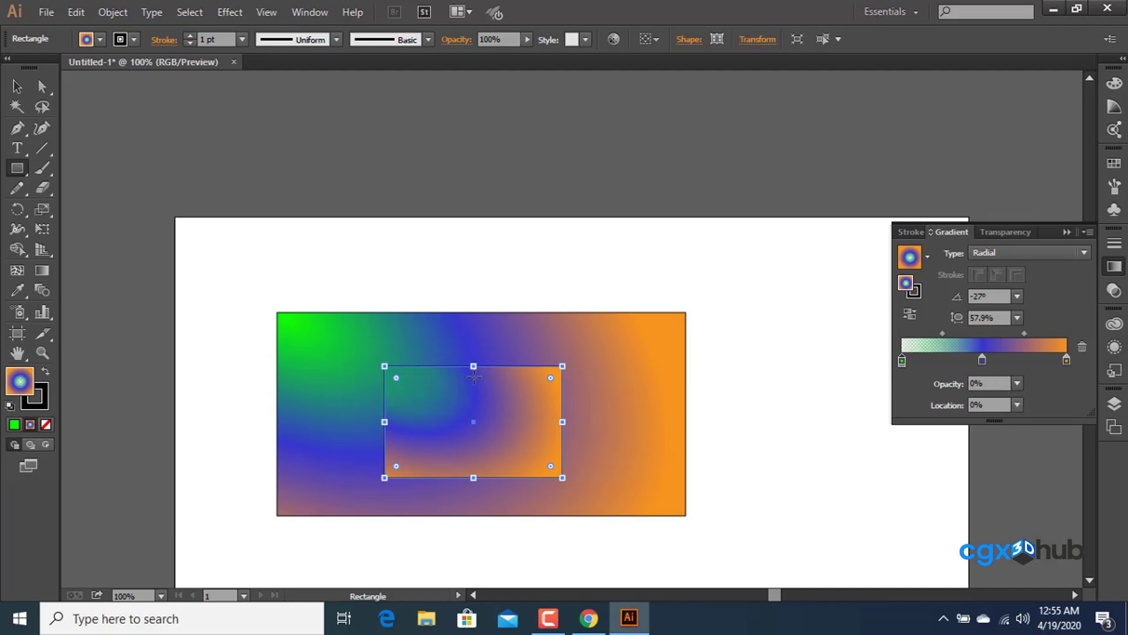
Remove the smaller rectangle's stroke and move it partly off the large rectangle, over its upper-left corner.
{"action": "left_click", "coordinate": [17, 86]}
{"action": "left_click", "coordinate": [502, 232]}
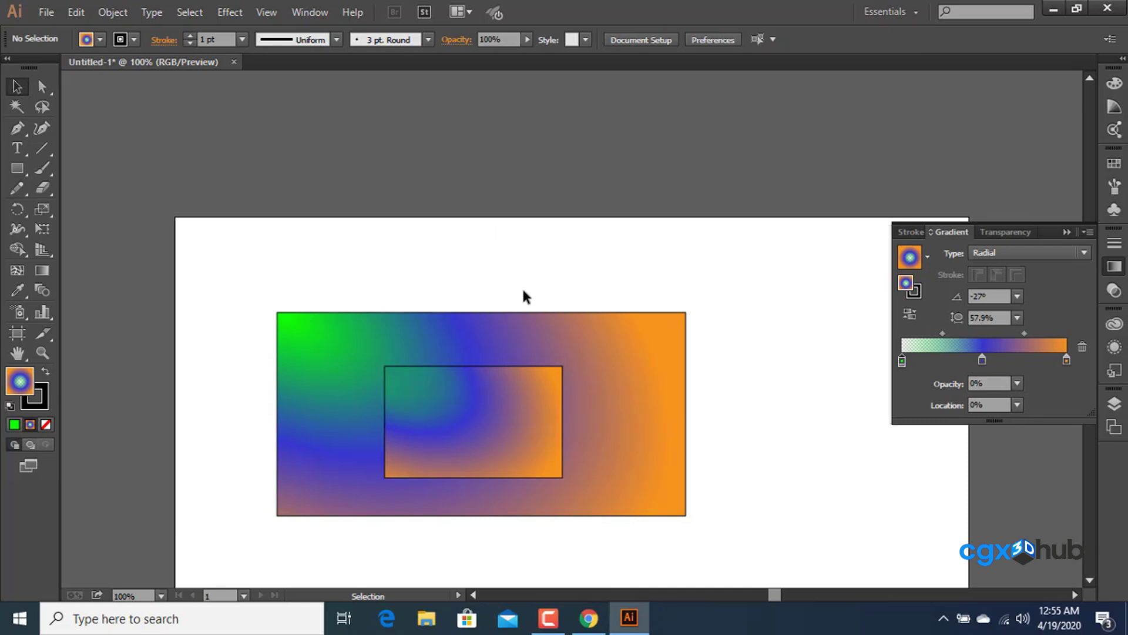
{"action": "left_click", "coordinate": [417, 367]}
{"action": "left_click", "coordinate": [43, 396]}
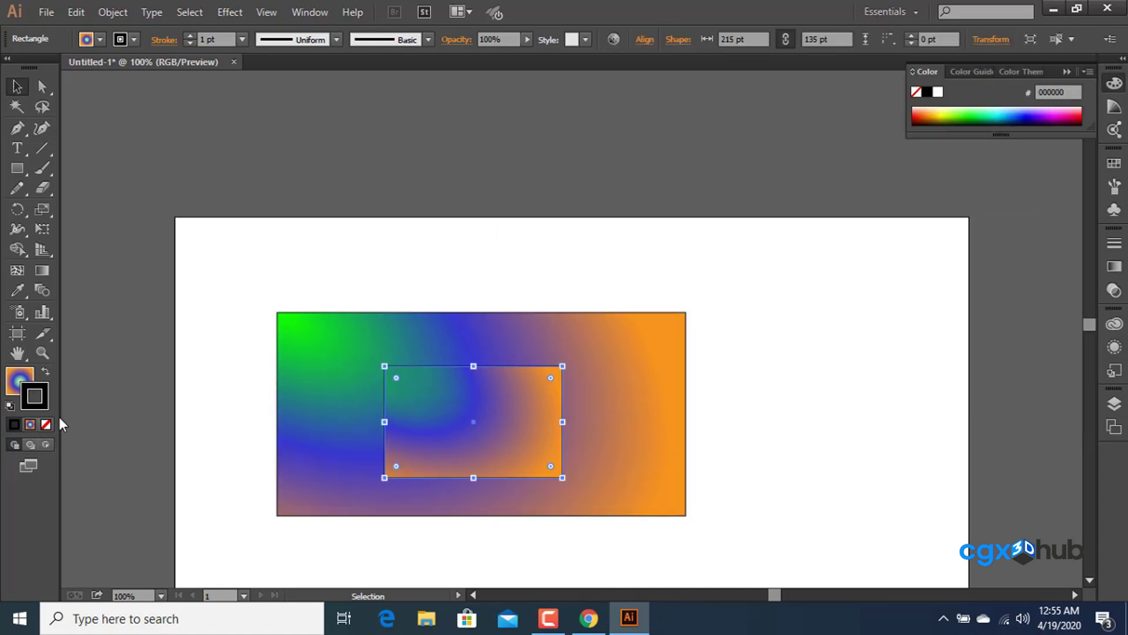
{"action": "left_click", "coordinate": [46, 424]}
{"action": "left_click", "coordinate": [20, 379]}
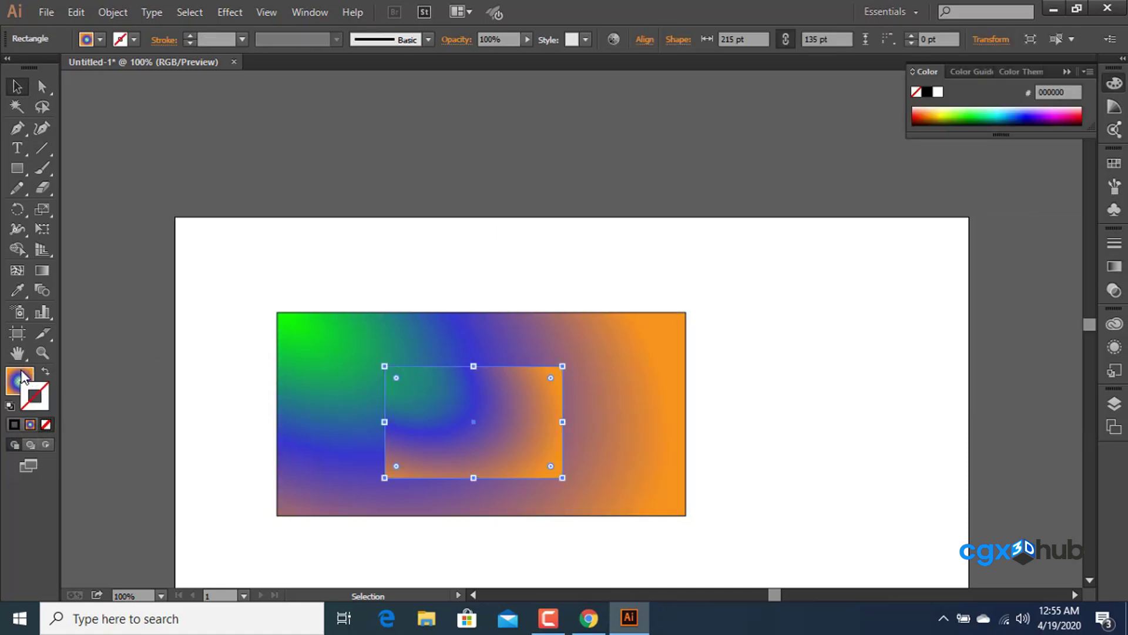
{"action": "left_click", "coordinate": [375, 213]}
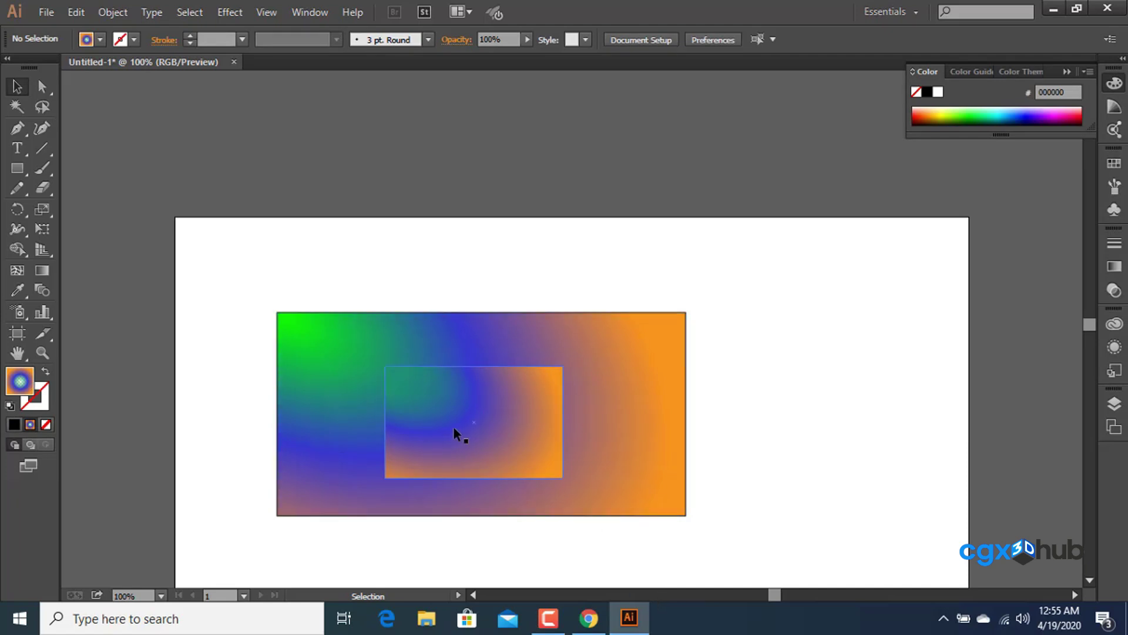
{"action": "left_click_drag", "start_coordinate": [498, 422], "coordinate": [336, 292]}
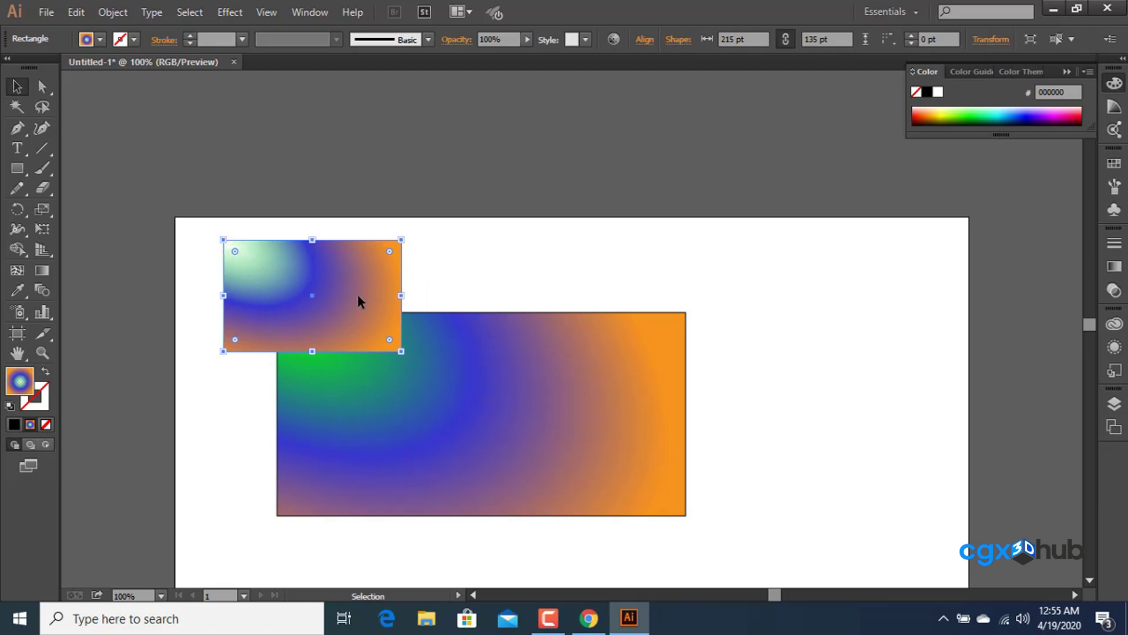
Draw another small rectangle in the right part of the large one and give it a solid blue 3232D6 fill.
{"action": "left_click", "coordinate": [17, 148]}
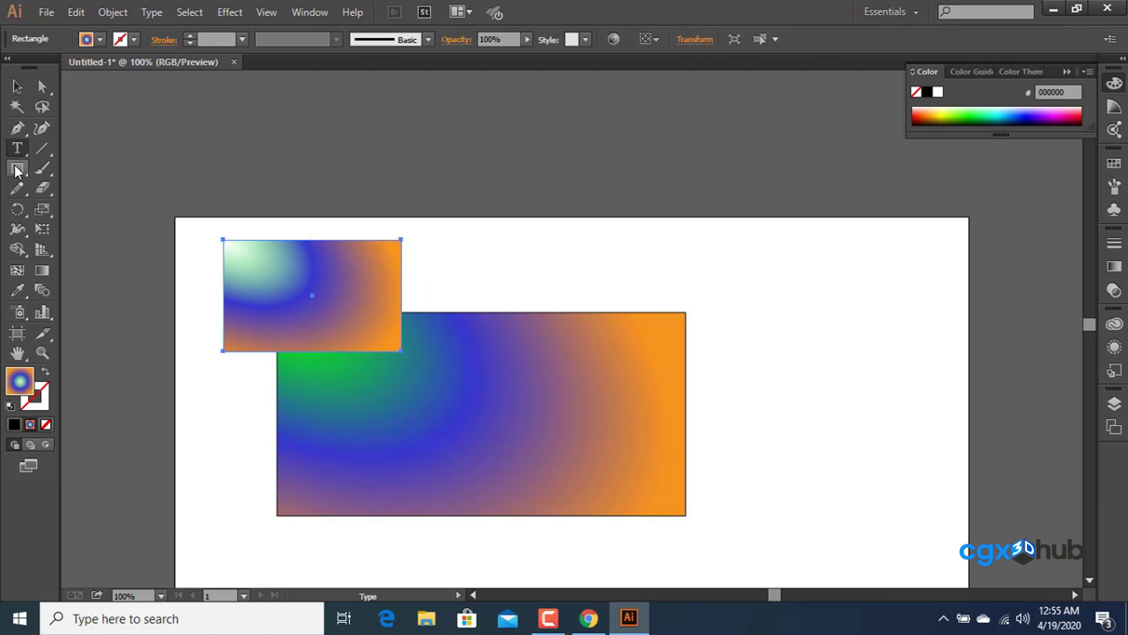
{"action": "left_click", "coordinate": [15, 169]}
{"action": "left_click_drag", "start_coordinate": [530, 358], "coordinate": [659, 459]}
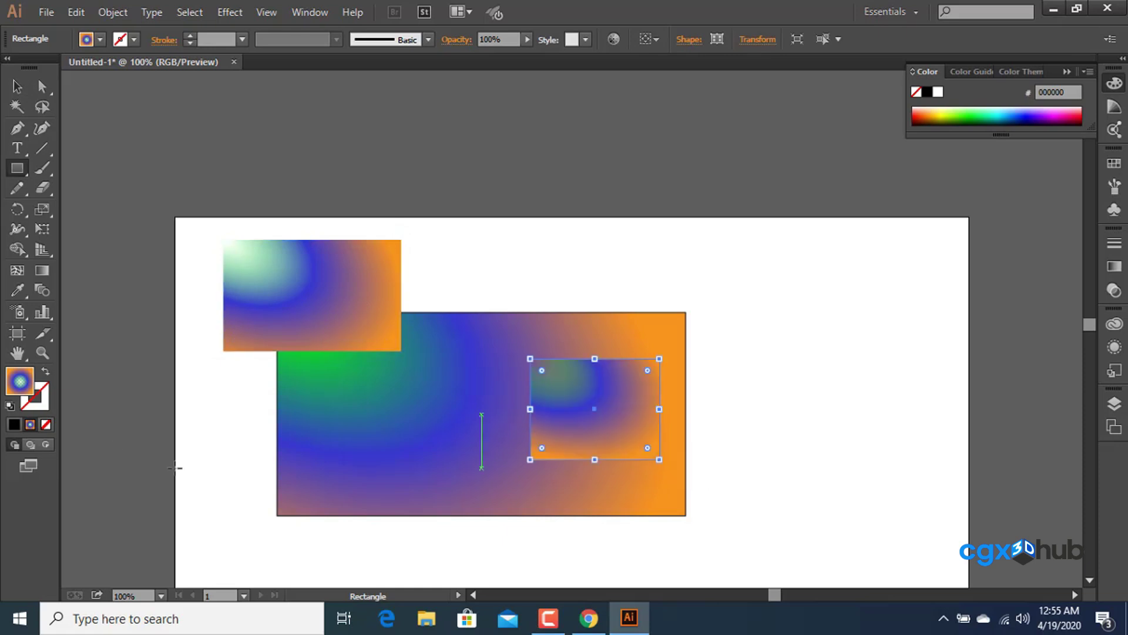
{"action": "double_click", "coordinate": [19, 382]}
{"action": "left_click", "coordinate": [510, 230]}
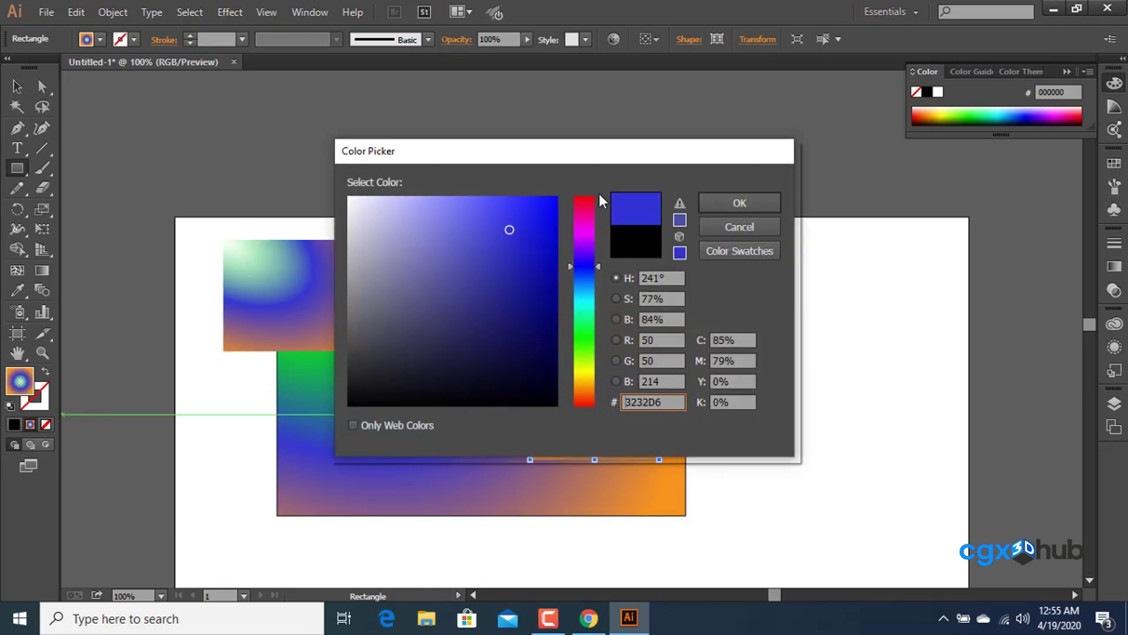
{"action": "left_click", "coordinate": [760, 201]}
{"action": "key", "text": "v"}
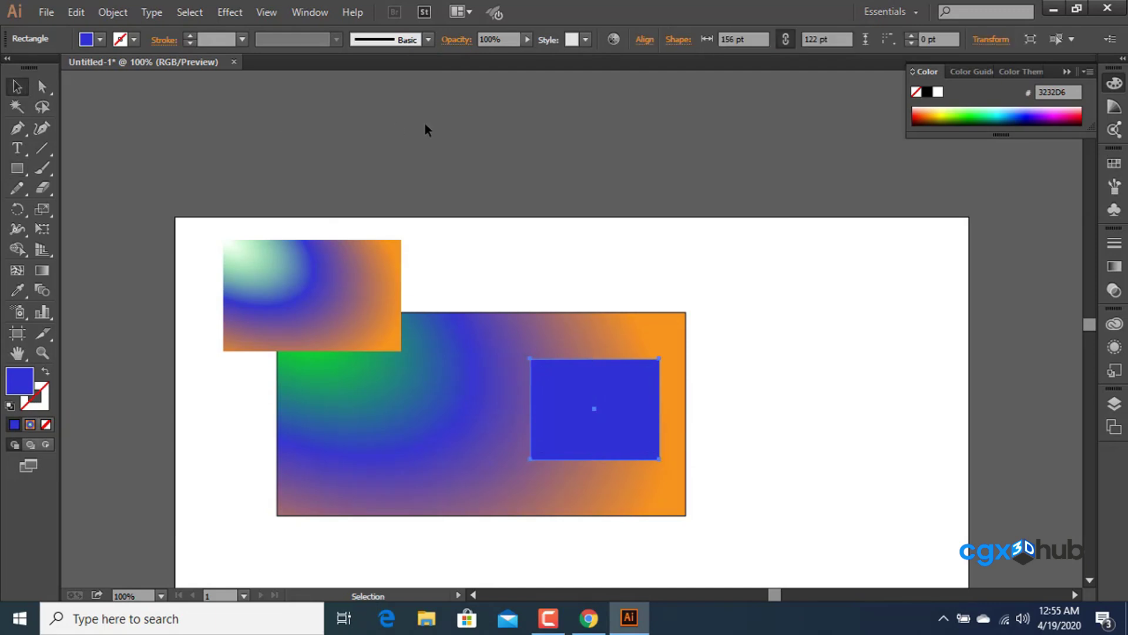
Try an opacity of 0% on the blue rectangle, restore it to 100%, and deselect it.
{"action": "left_click", "coordinate": [602, 389]}
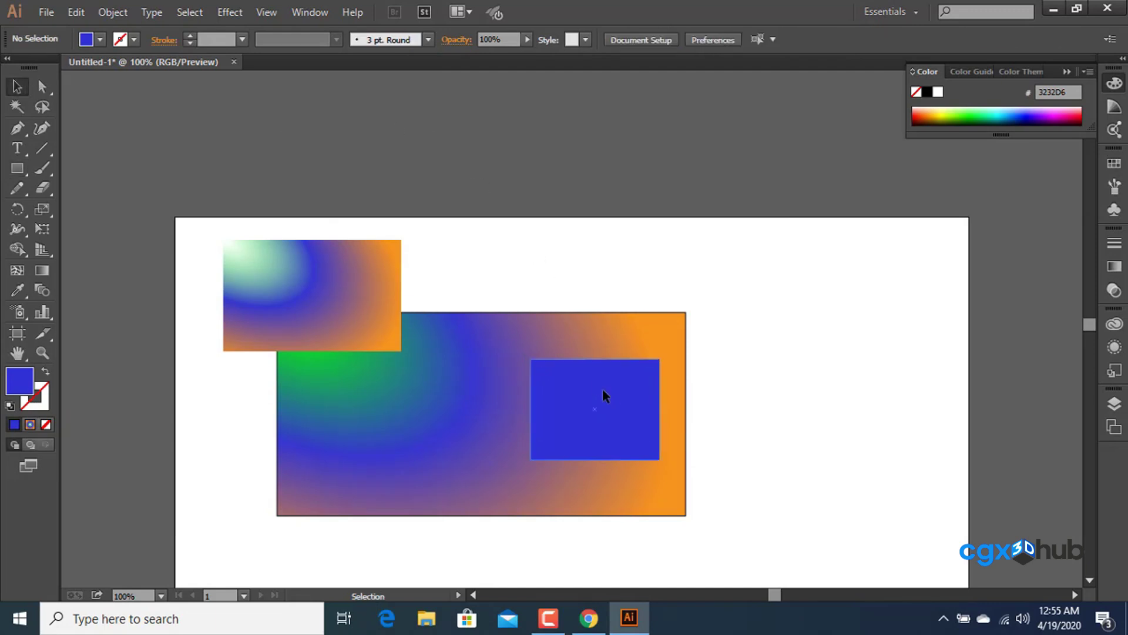
{"action": "left_click", "coordinate": [526, 41]}
{"action": "left_click_drag", "start_coordinate": [496, 52], "coordinate": [474, 51]}
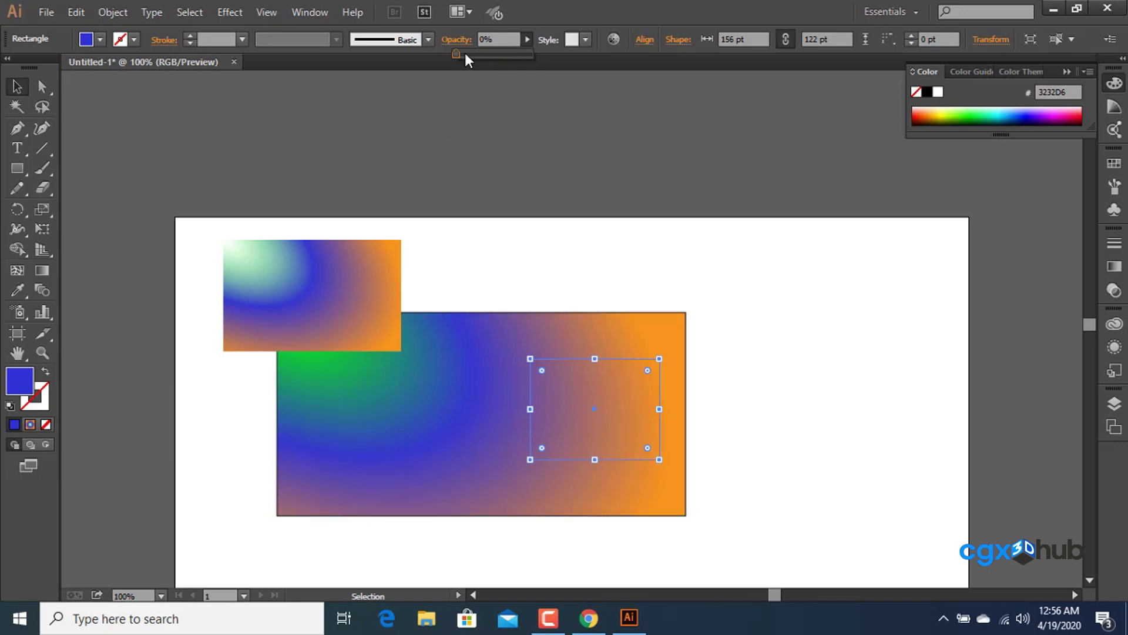
{"action": "left_click_drag", "start_coordinate": [523, 58], "coordinate": [614, 61]}
{"action": "left_click", "coordinate": [527, 39]}
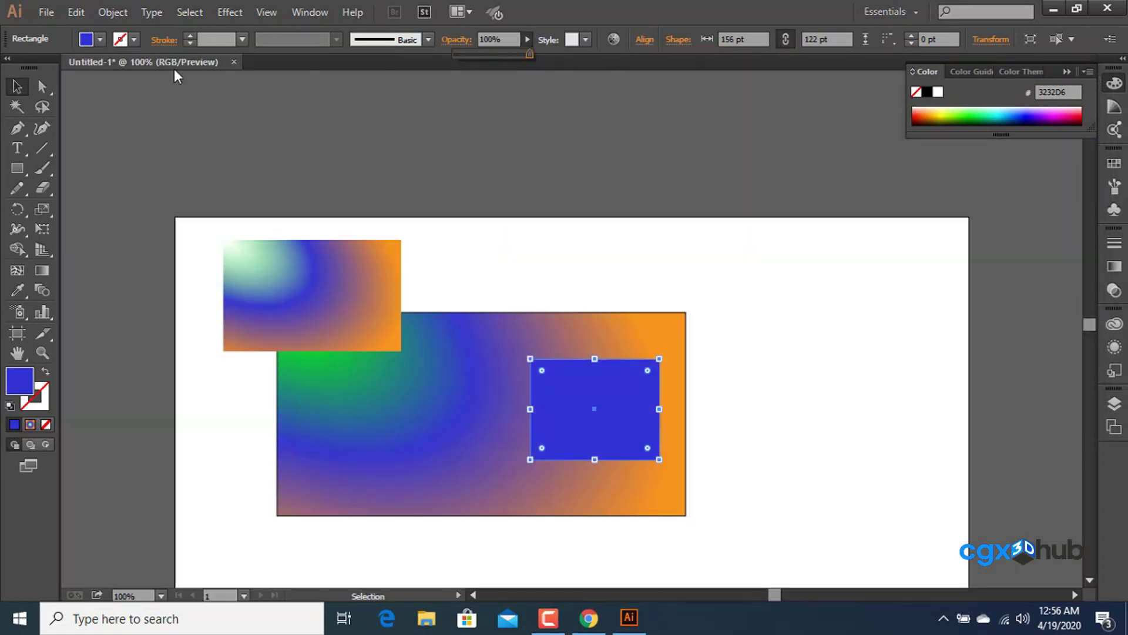
{"action": "left_click", "coordinate": [163, 119]}
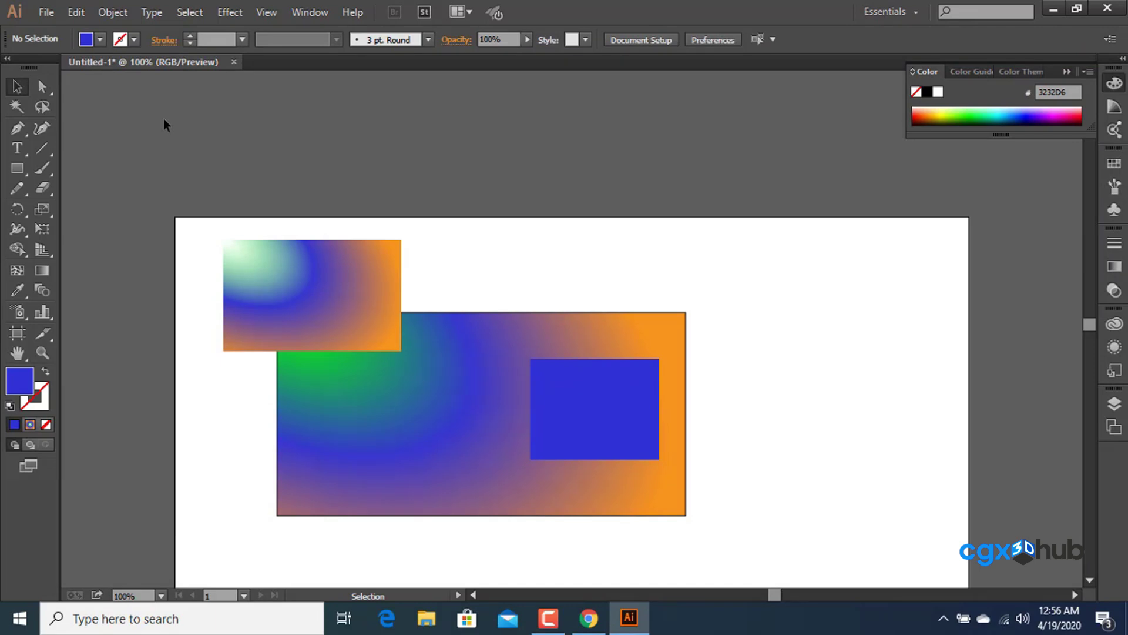
Fit the artboard in the window and delete all three rectangles.
{"action": "key", "text": "ctrl+0"}
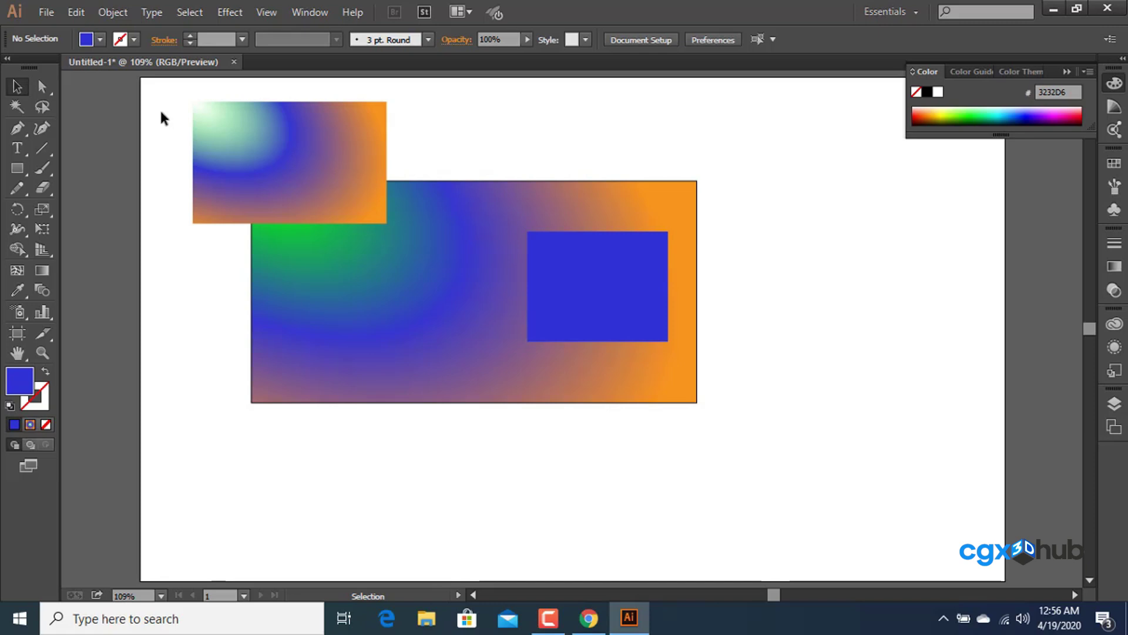
{"action": "left_click_drag", "start_coordinate": [147, 132], "coordinate": [698, 530]}
{"action": "key", "text": "Delete"}
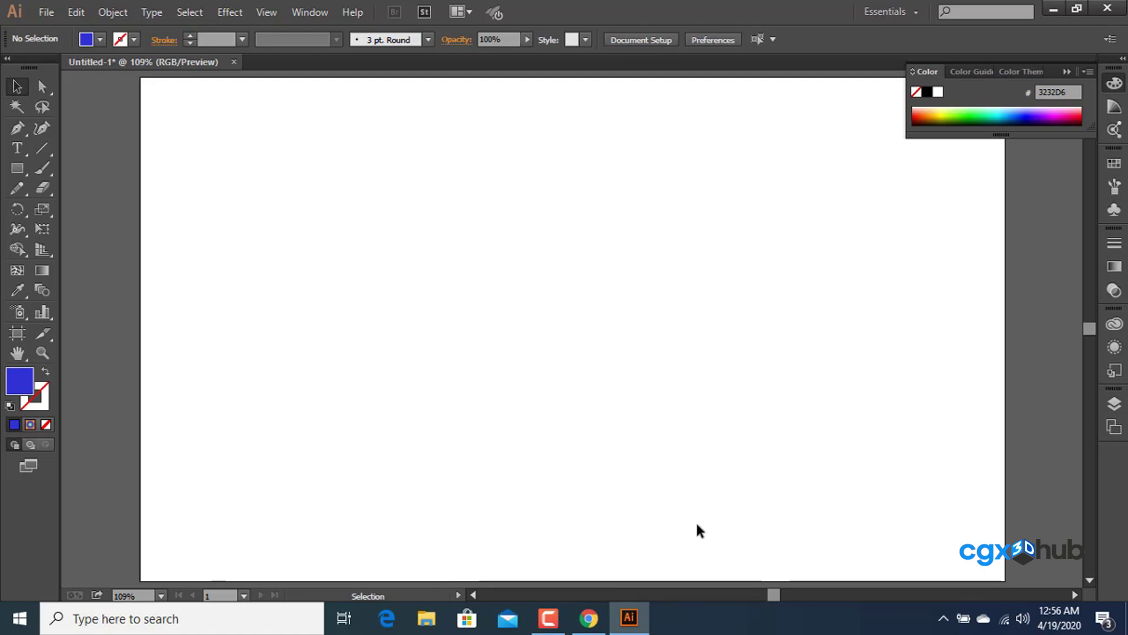
{"action": "left_click", "coordinate": [548, 617]}
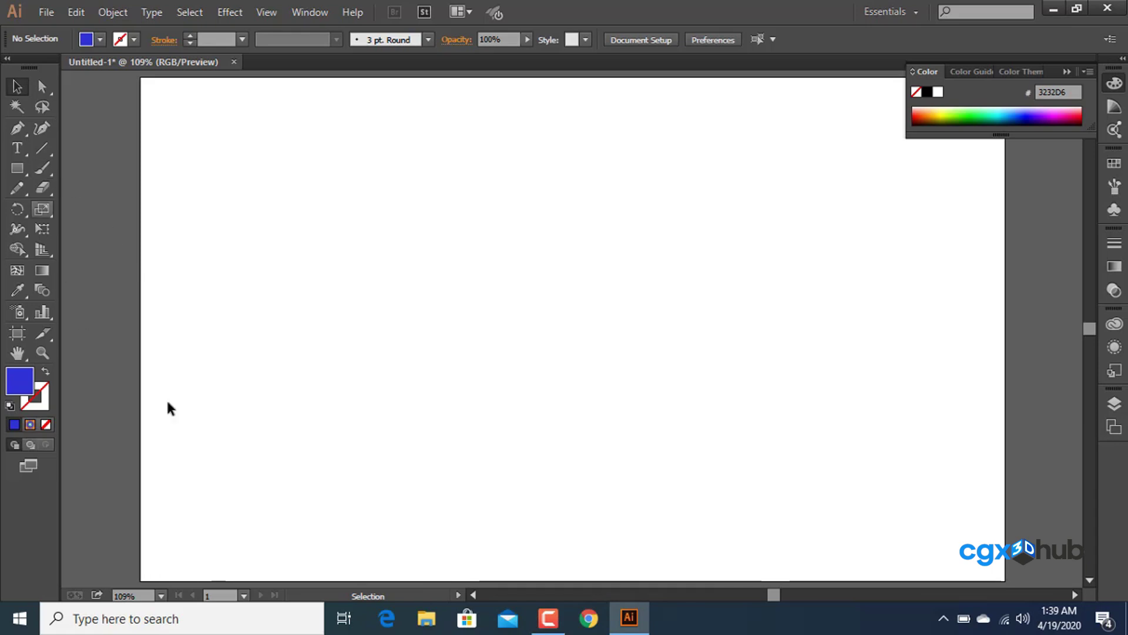
Draw a large circle with the current blue fill slightly below and right of the artboard's centre.
{"action": "left_click_drag", "start_coordinate": [27, 168], "coordinate": [120, 209]}
{"action": "left_click_drag", "start_coordinate": [482, 244], "coordinate": [738, 477]}
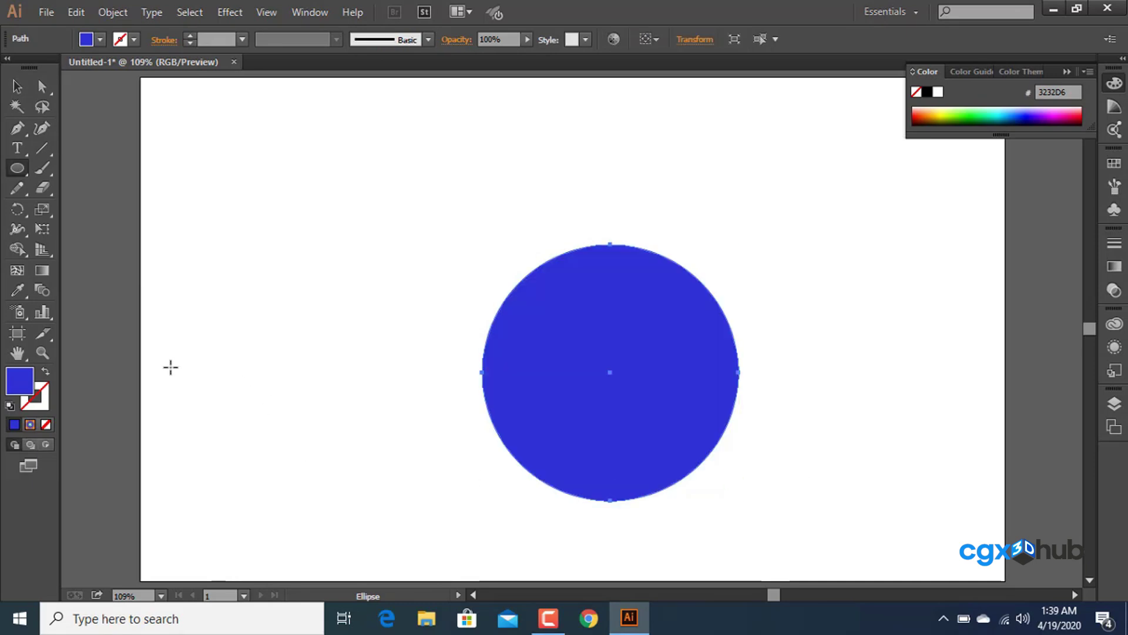
{"action": "left_click", "coordinate": [17, 87]}
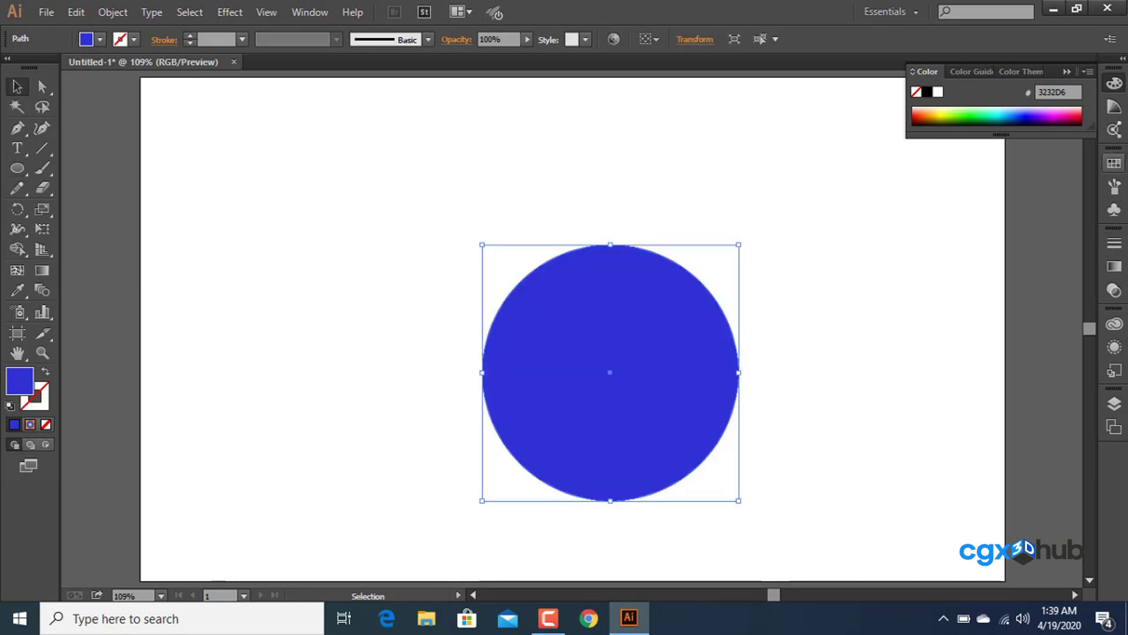
Apply the radial gradient to the circle and reduce it to a blue stop at 0% and an orange stop at 100%.
{"action": "left_click", "coordinate": [1115, 266]}
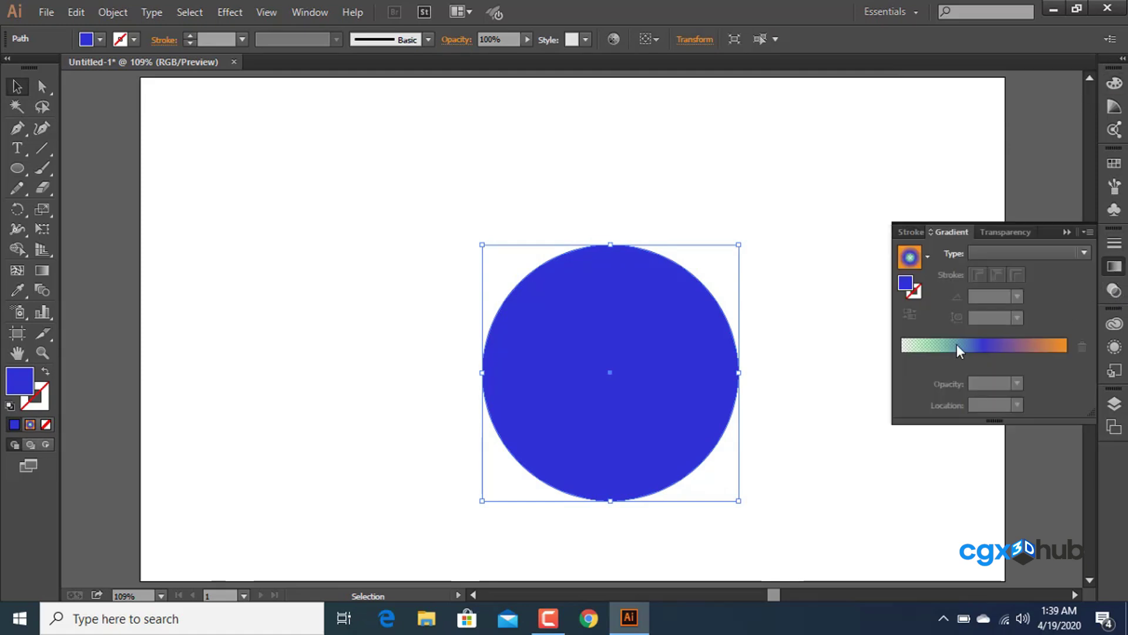
{"action": "left_click", "coordinate": [973, 346]}
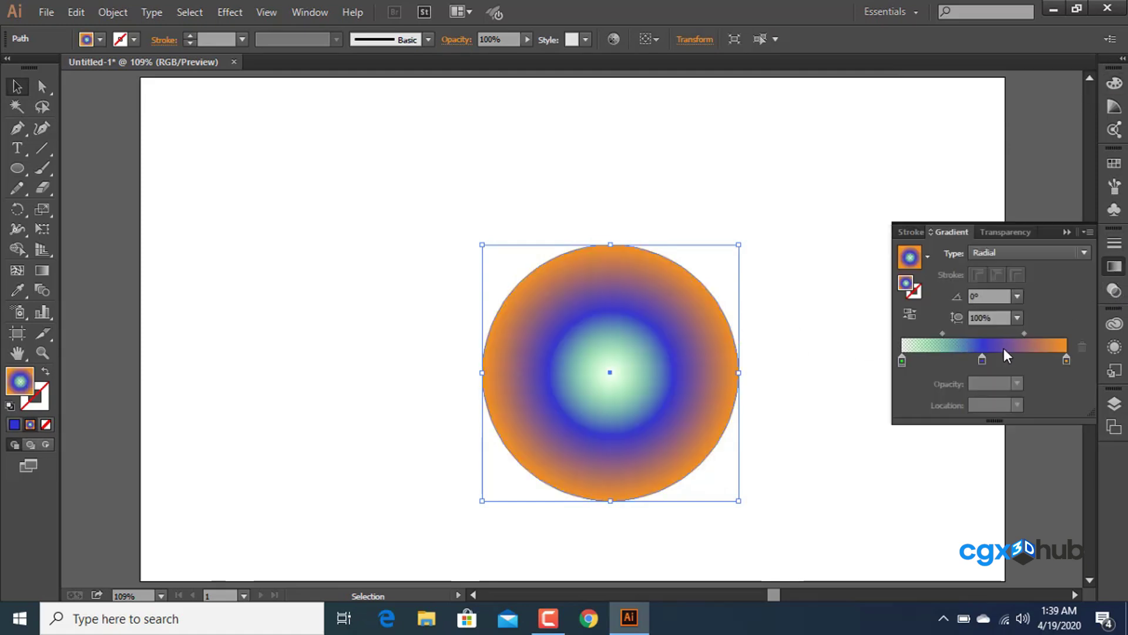
{"action": "left_click_drag", "start_coordinate": [902, 360], "coordinate": [935, 441]}
{"action": "left_click_drag", "start_coordinate": [982, 359], "coordinate": [852, 361]}
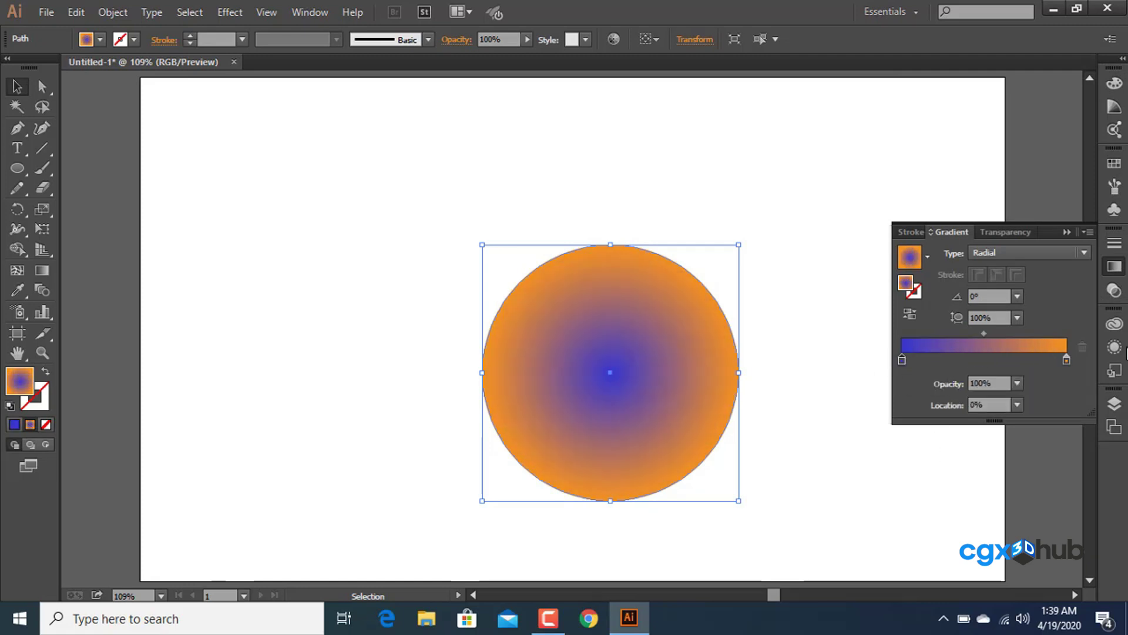
{"action": "left_click", "coordinate": [1068, 359]}
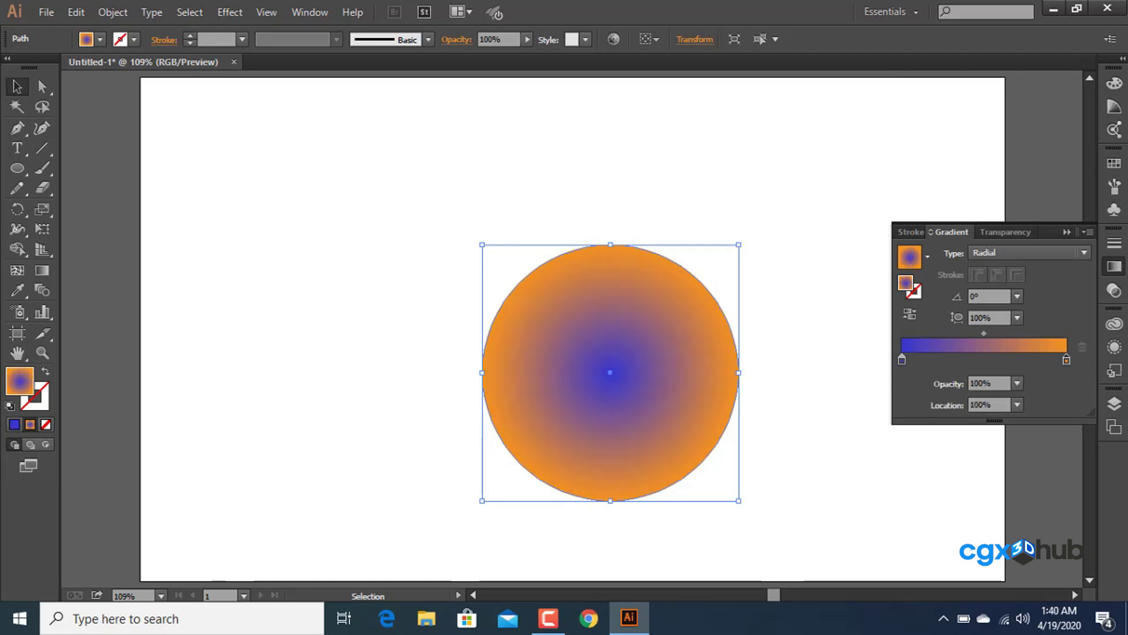
Recolour the circle's blue gradient stop yellow, keeping the outer stop orange.
{"action": "double_click", "coordinate": [902, 359]}
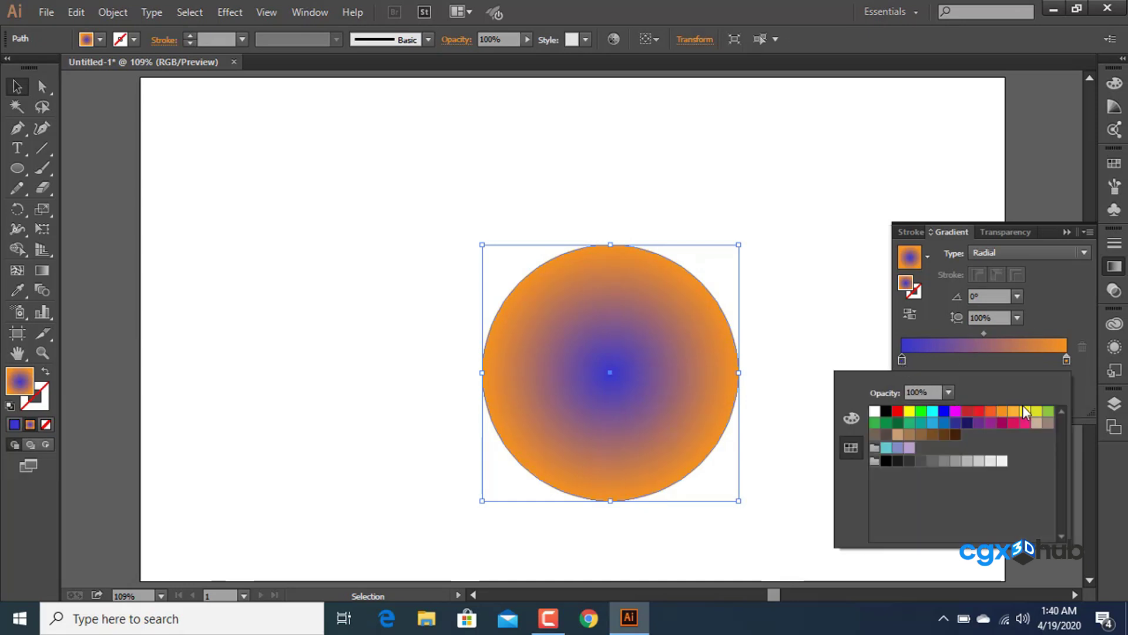
{"action": "left_click", "coordinate": [1024, 410]}
{"action": "double_click", "coordinate": [1067, 358]}
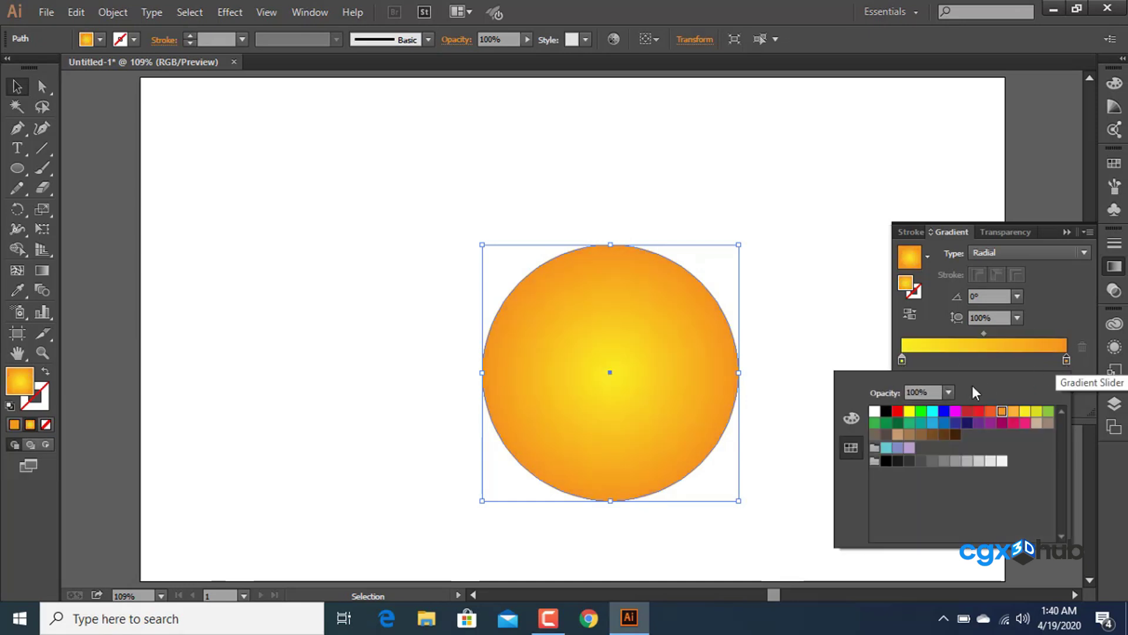
{"action": "left_click", "coordinate": [1047, 321]}
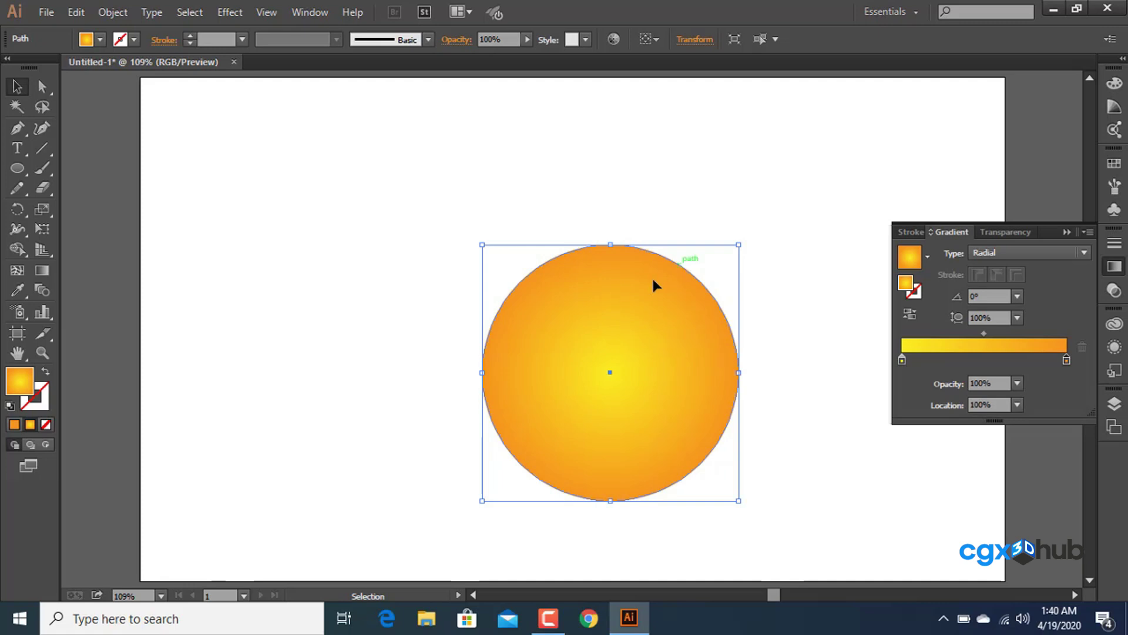
Shift the midpoint between the yellow and orange stops to 87% location and select the circle.
{"action": "left_click_drag", "start_coordinate": [984, 335], "coordinate": [1044, 336]}
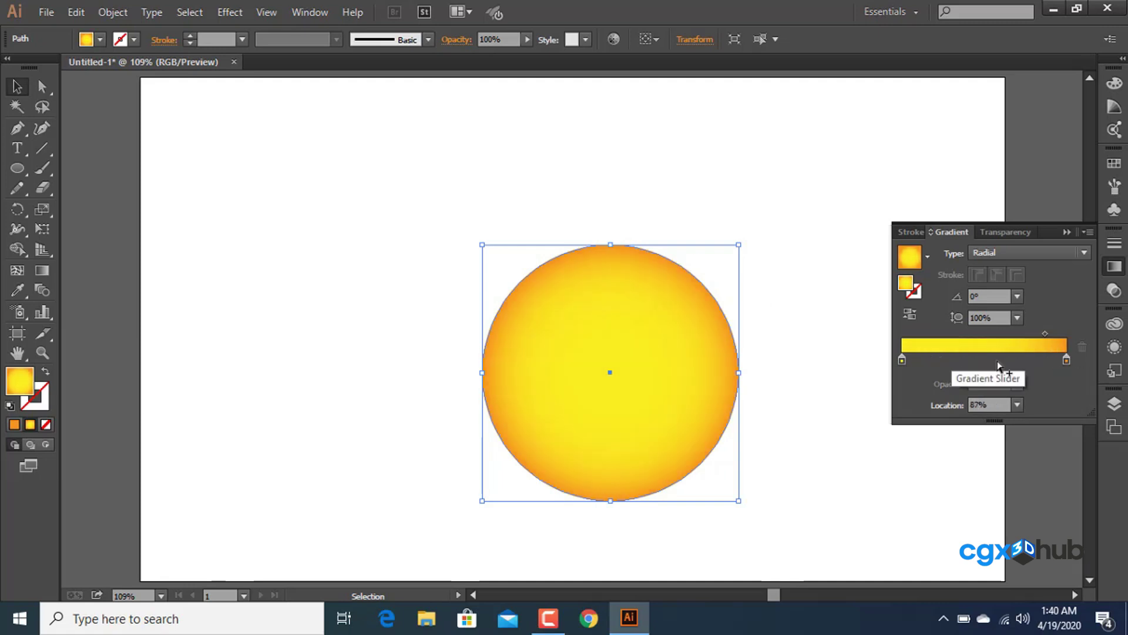
{"action": "left_click", "coordinate": [793, 182]}
{"action": "left_click", "coordinate": [697, 336]}
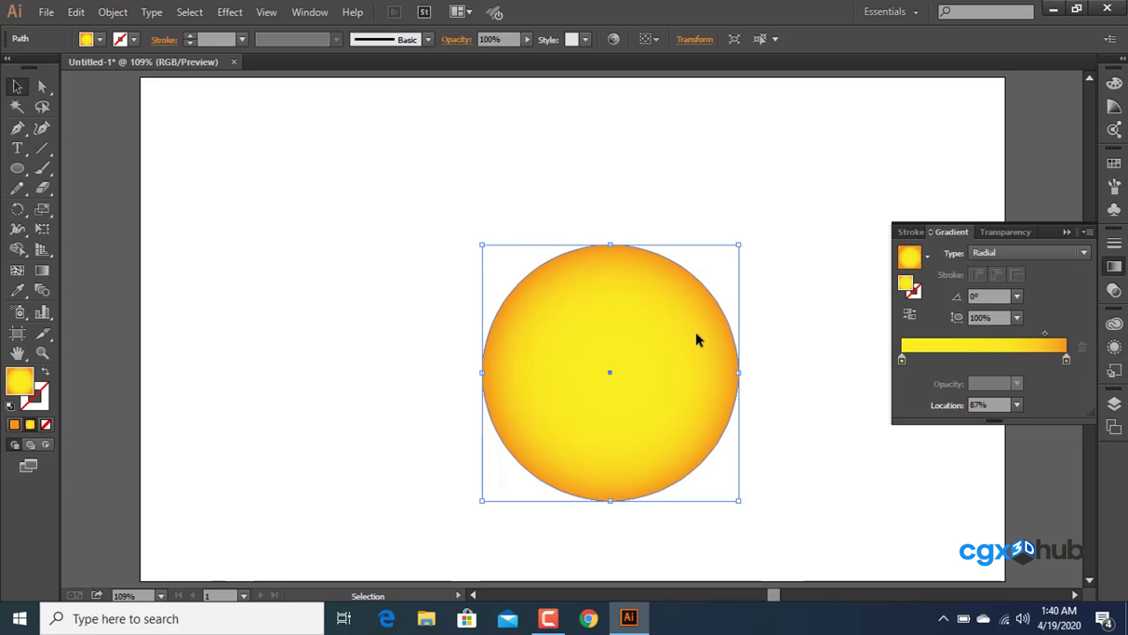
Paste a copy of the circle, move it to the original's upper left, delete the copy, and reselect the original.
{"action": "key", "text": "ctrl+c"}
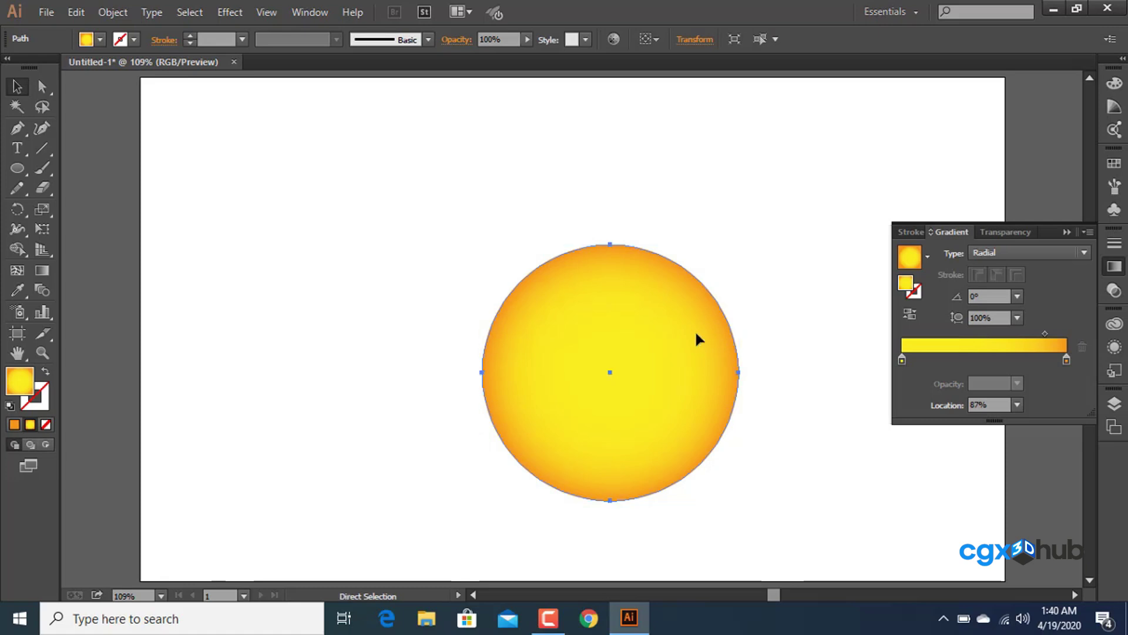
{"action": "key", "text": "ctrl+v"}
{"action": "left_click_drag", "start_coordinate": [589, 299], "coordinate": [451, 254]}
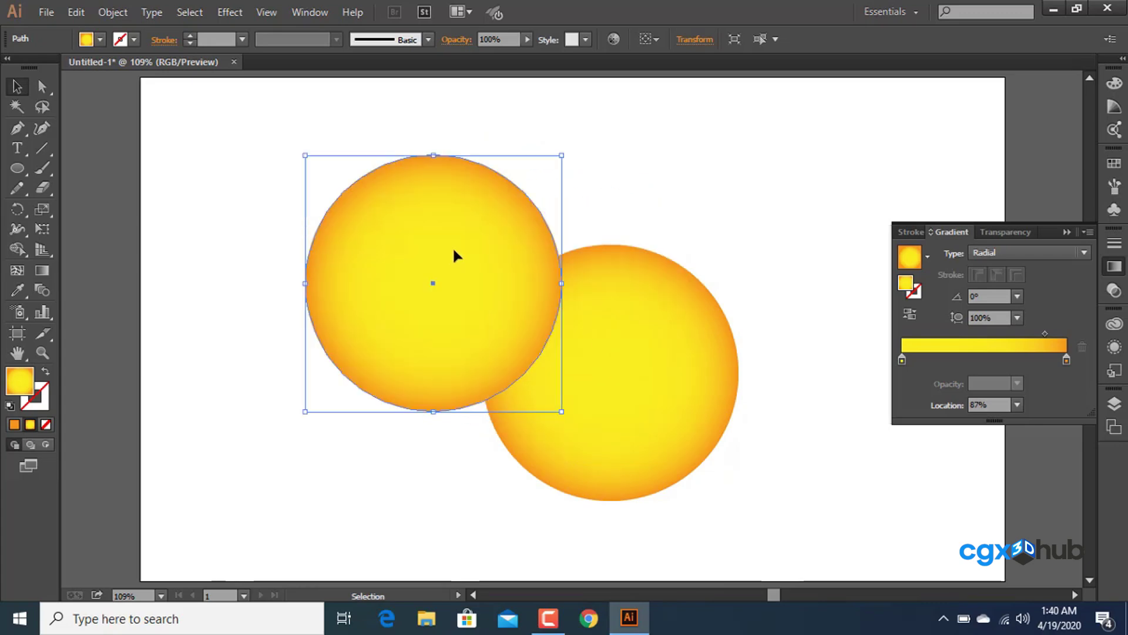
{"action": "key", "text": "Delete"}
{"action": "left_click", "coordinate": [559, 303]}
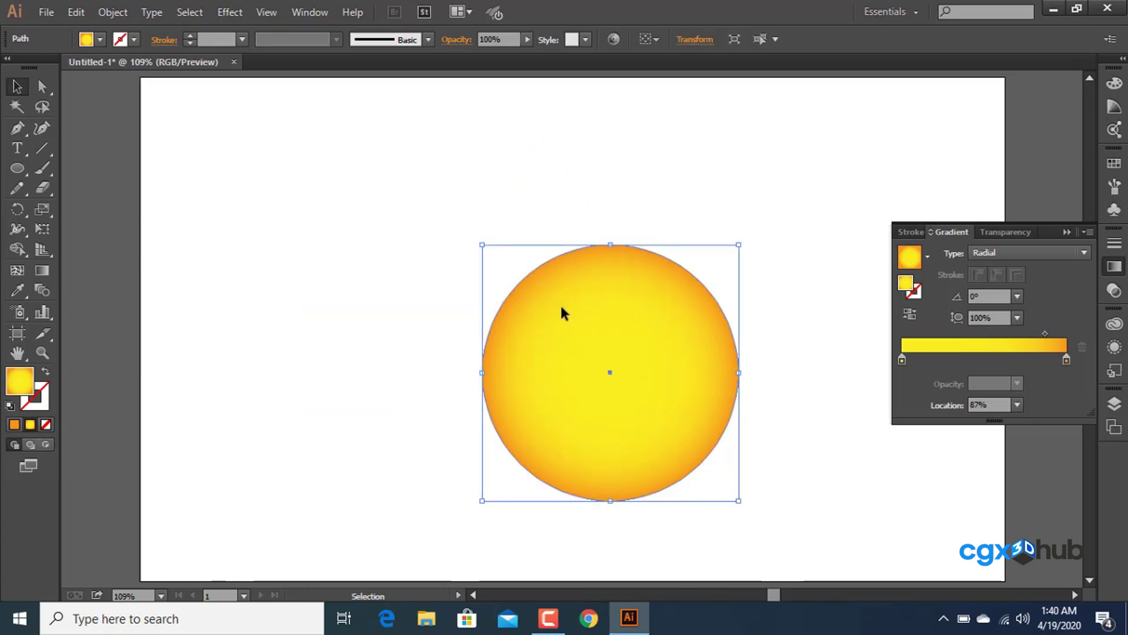
{"action": "key", "text": "ctrl"}
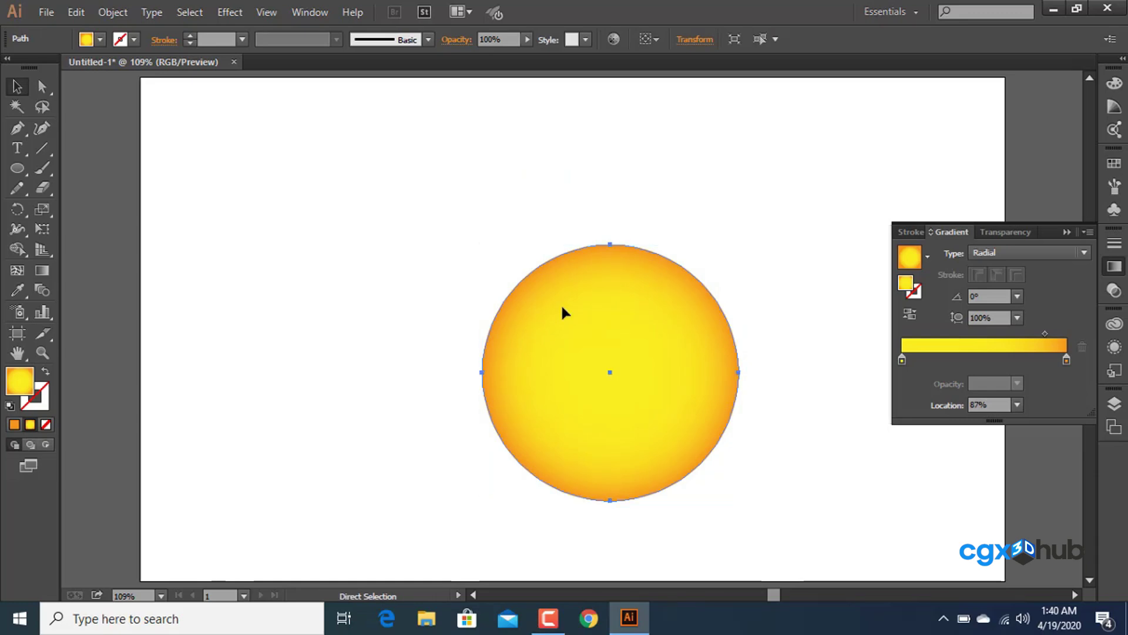
{"action": "key", "text": "ctrl"}
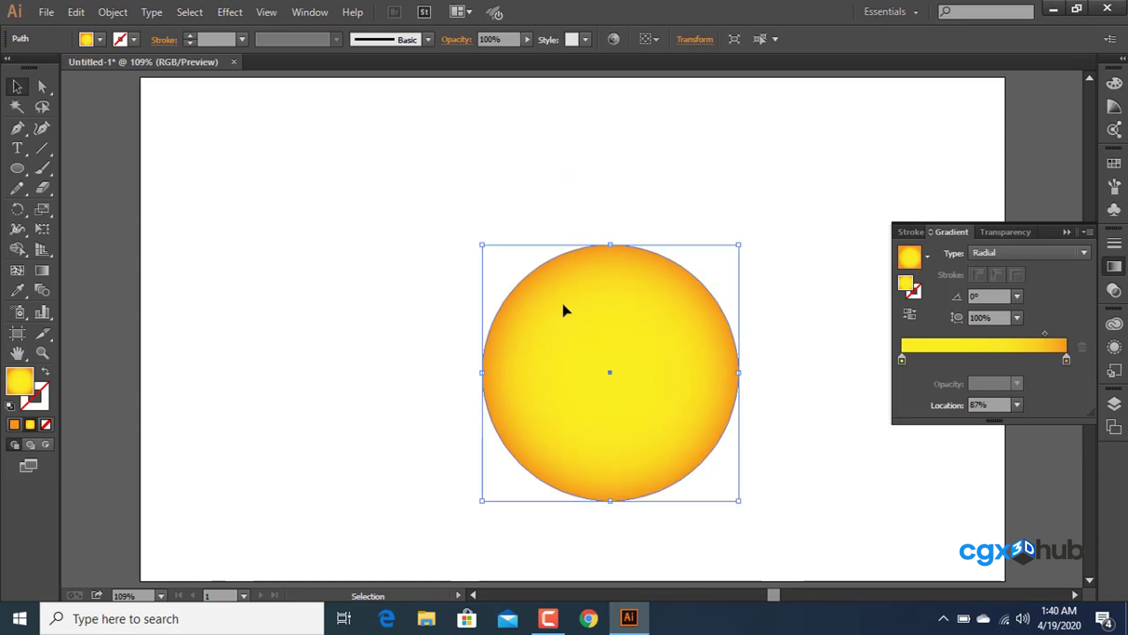
{"action": "key", "text": "alt+shift"}
{"action": "key", "text": "ctrl+shift+a"}
Switch to the desktop, launch Moukey, and hide its window to the tray.
{"action": "left_click", "coordinate": [1058, 7]}
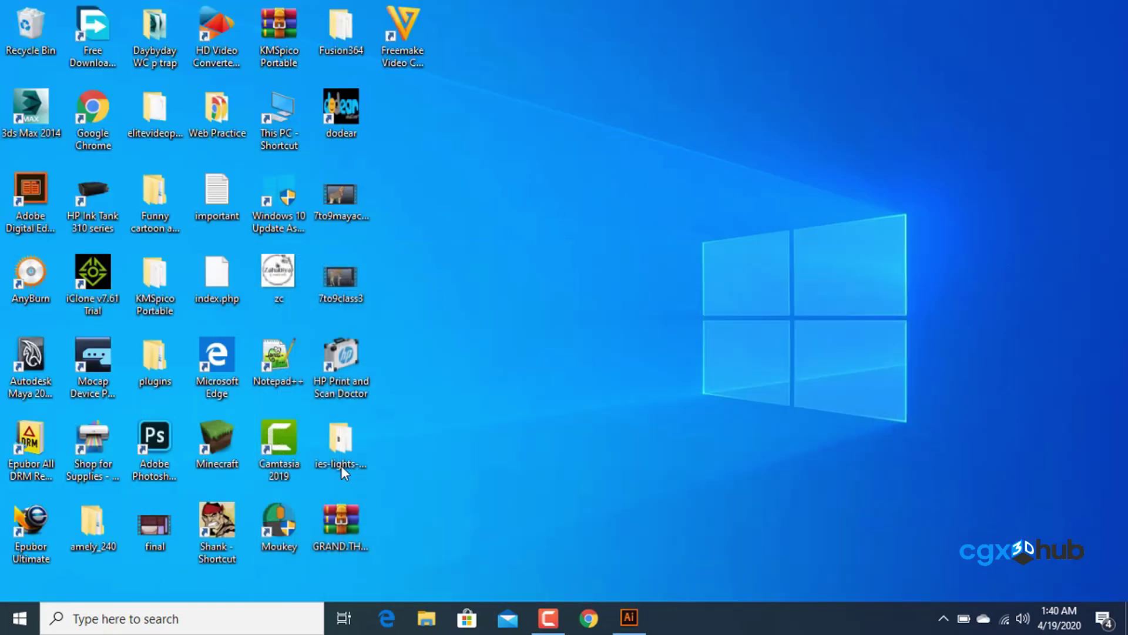
{"action": "double_click", "coordinate": [282, 502]}
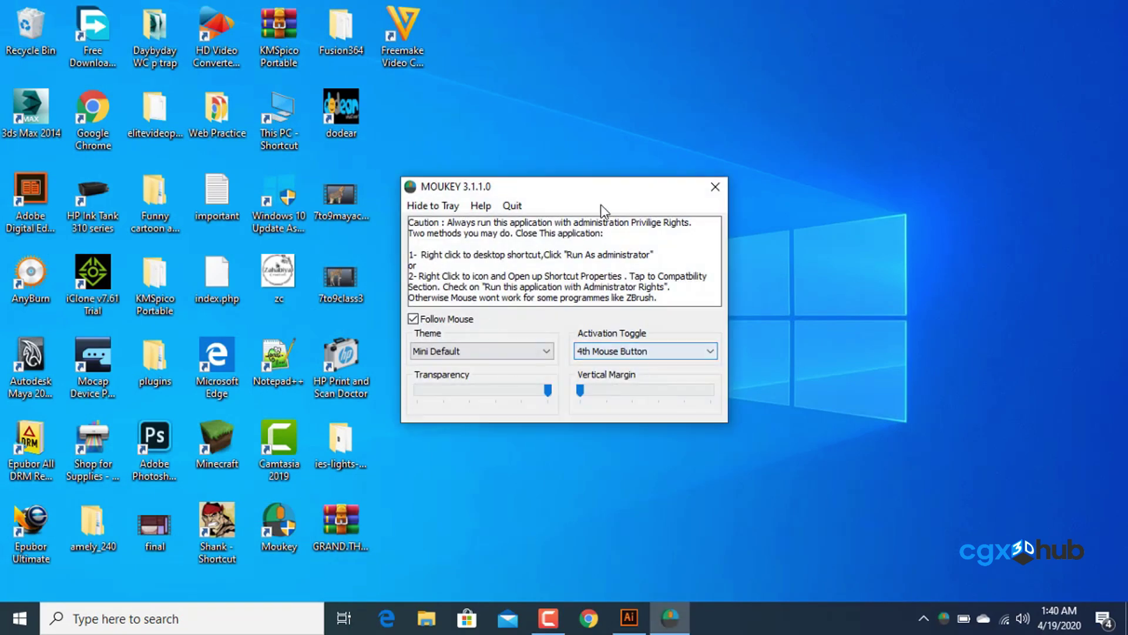
{"action": "left_click", "coordinate": [432, 205]}
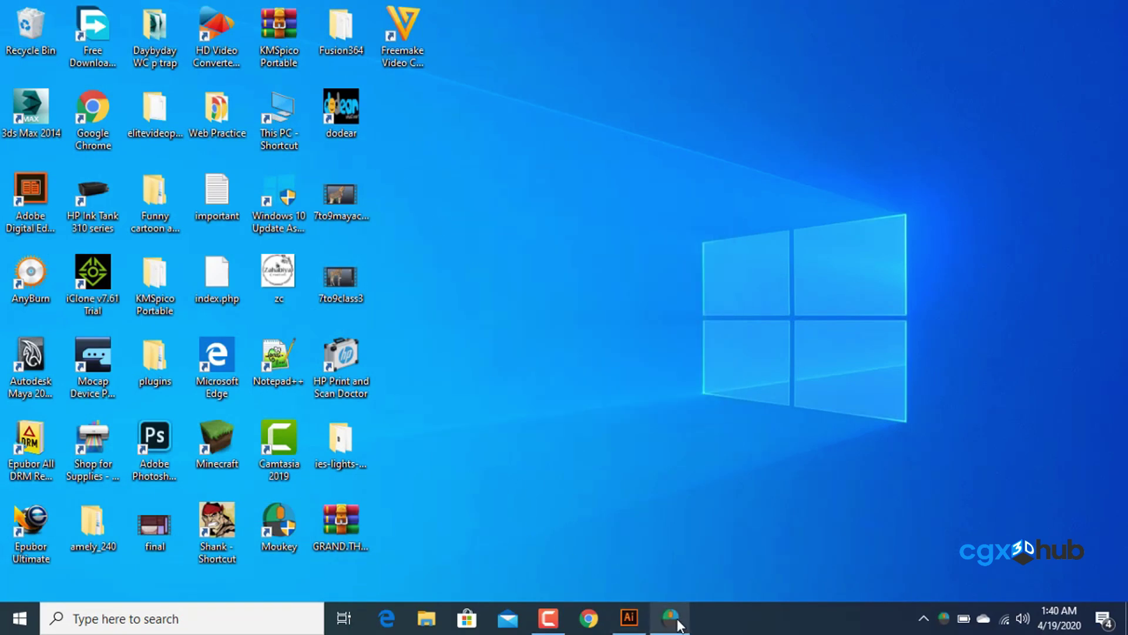
Switch to Illustrator and paste a copy of the yellow-orange circle directly in front of the original.
{"action": "left_click", "coordinate": [630, 616]}
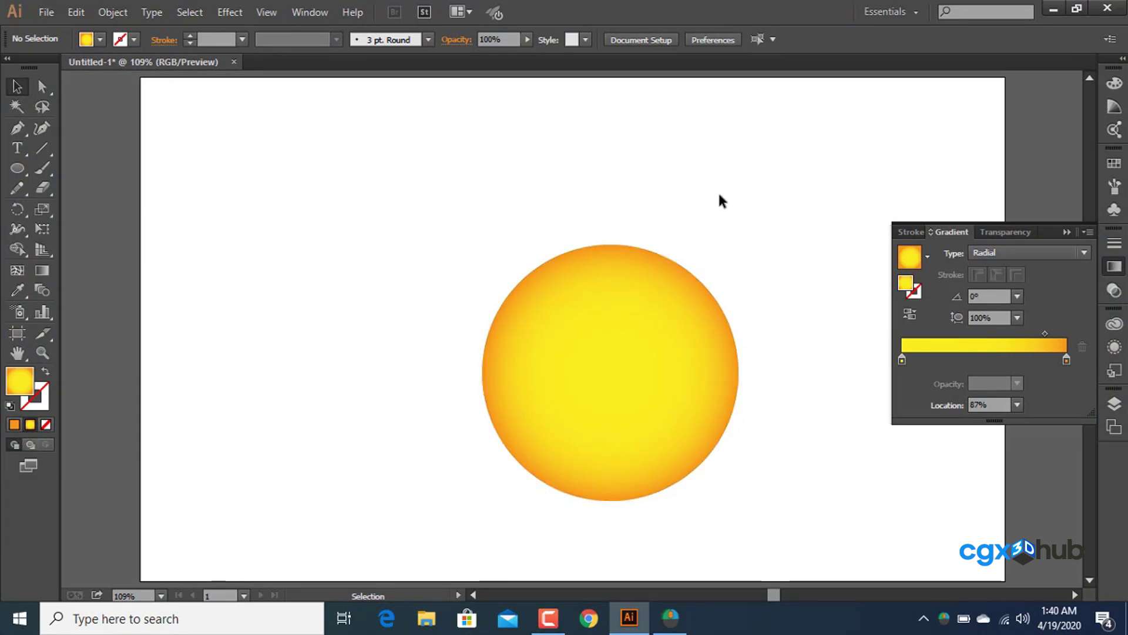
{"action": "left_click", "coordinate": [629, 405]}
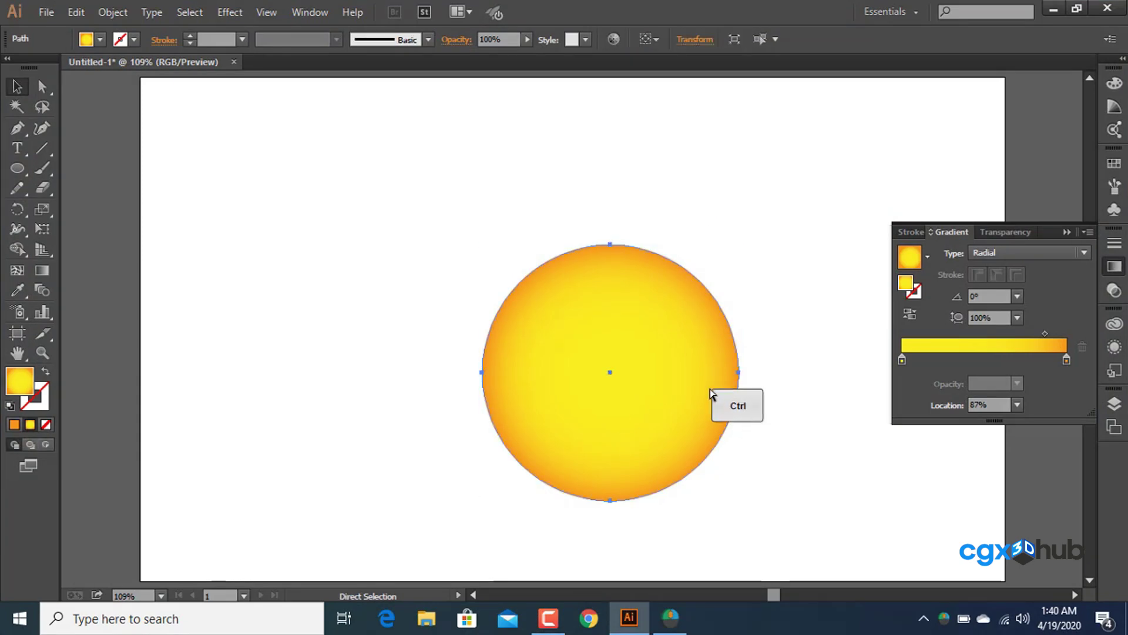
{"action": "key", "text": "ctrl+c"}
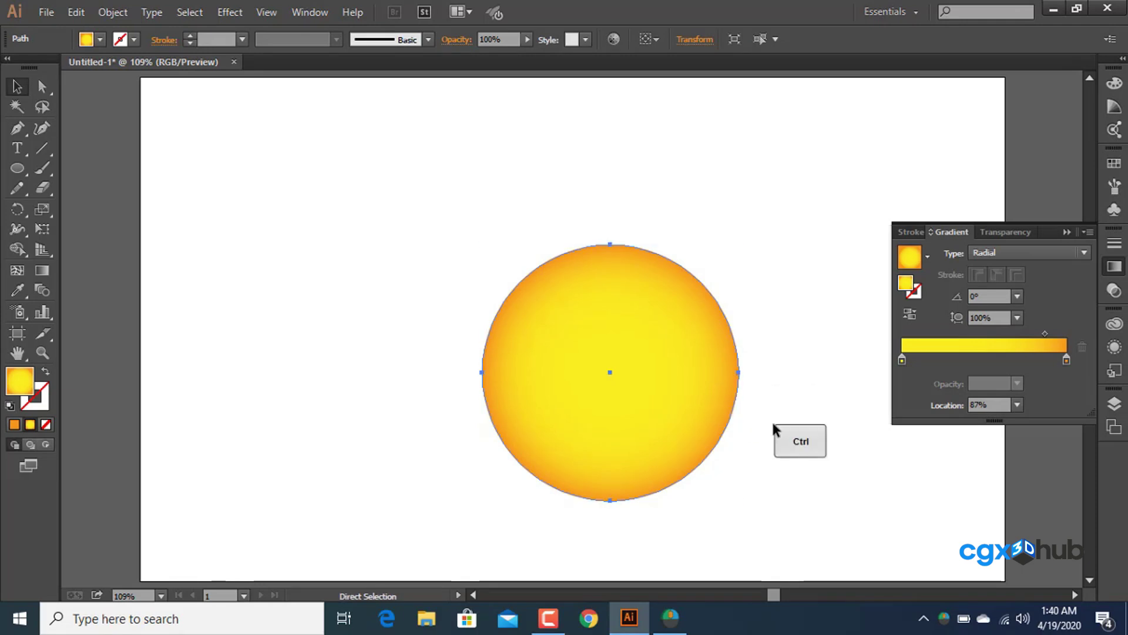
{"action": "key", "text": "ctrl+f"}
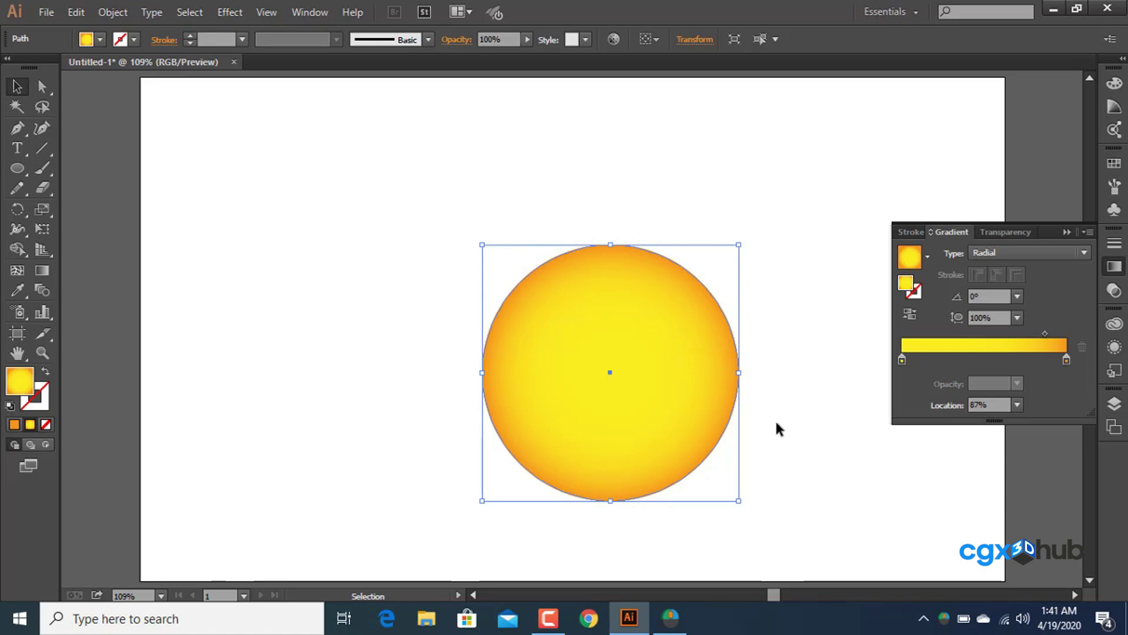
Shrink the front circle slightly about its centre so a thin orange rim of the original surrounds it.
{"action": "left_click_drag", "start_coordinate": [739, 246], "coordinate": [531, 446]}
{"action": "key", "text": "ctrl+z"}
{"action": "key", "text": "alt"}
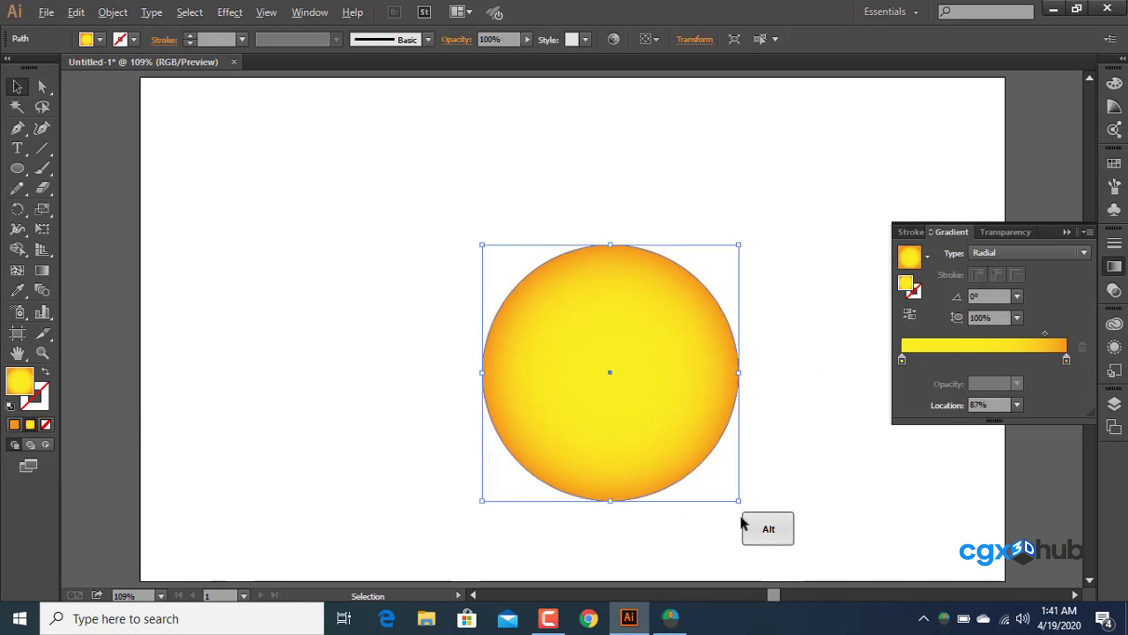
{"action": "left_click_drag", "start_coordinate": [738, 499], "coordinate": [732, 529]}
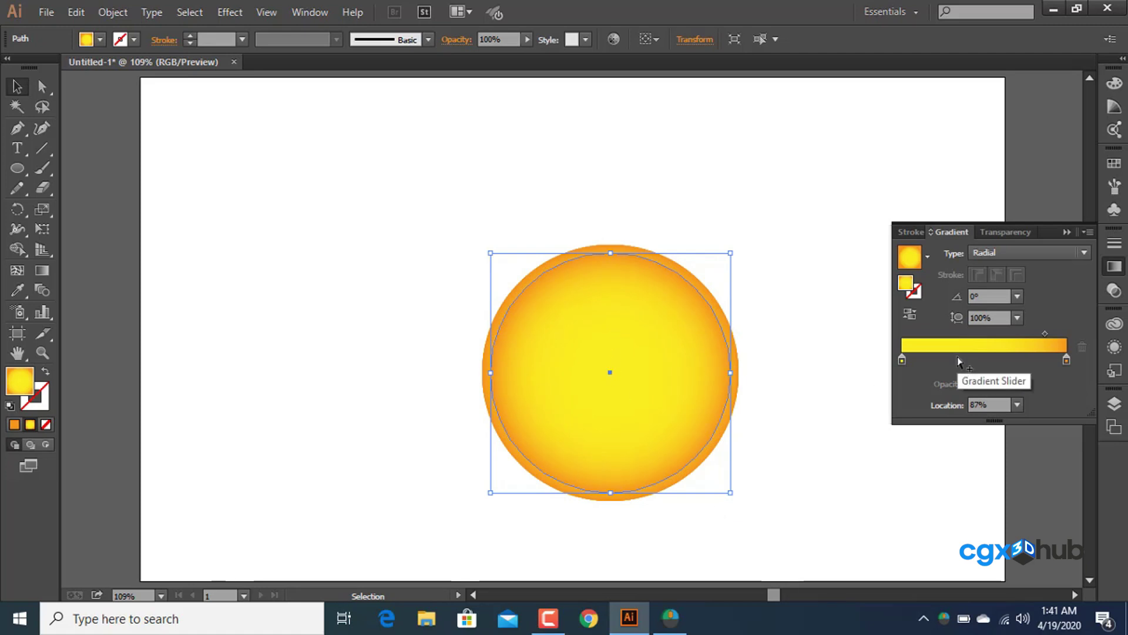
Recolour both the inner and outer gradient stops of the front circle white.
{"action": "left_click", "coordinate": [902, 358]}
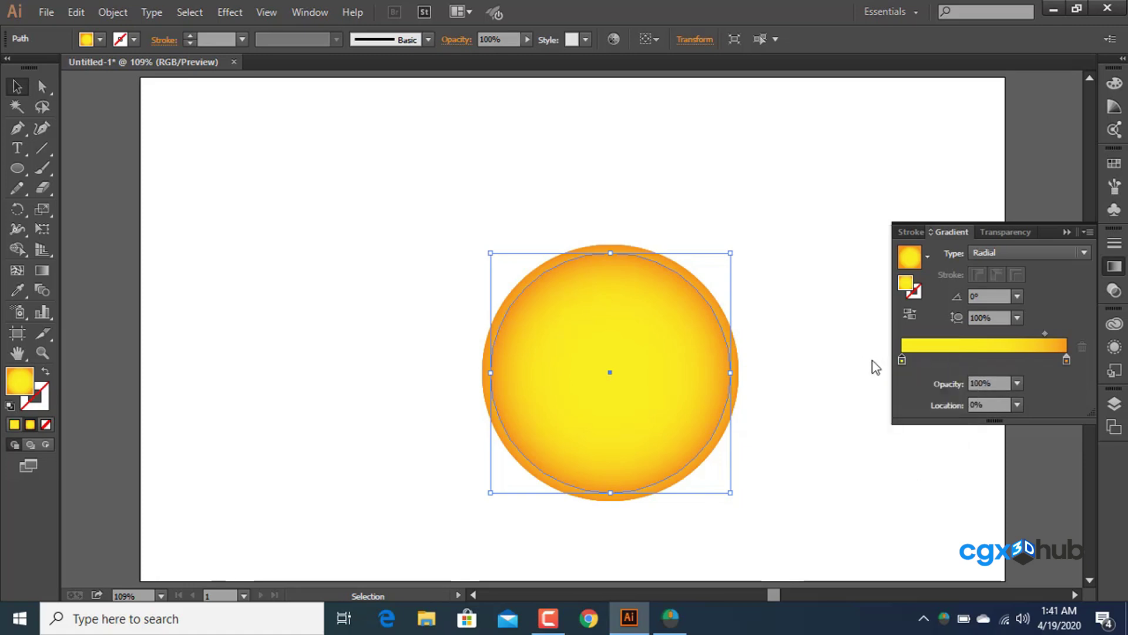
{"action": "double_click", "coordinate": [902, 360]}
{"action": "left_click", "coordinate": [876, 409]}
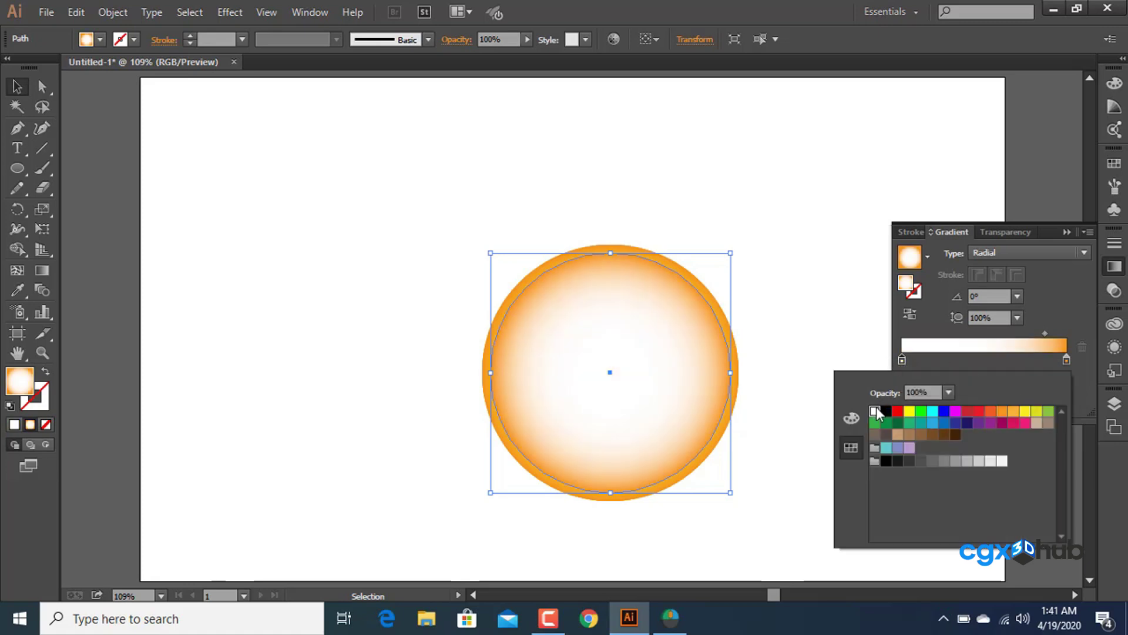
{"action": "double_click", "coordinate": [1067, 359]}
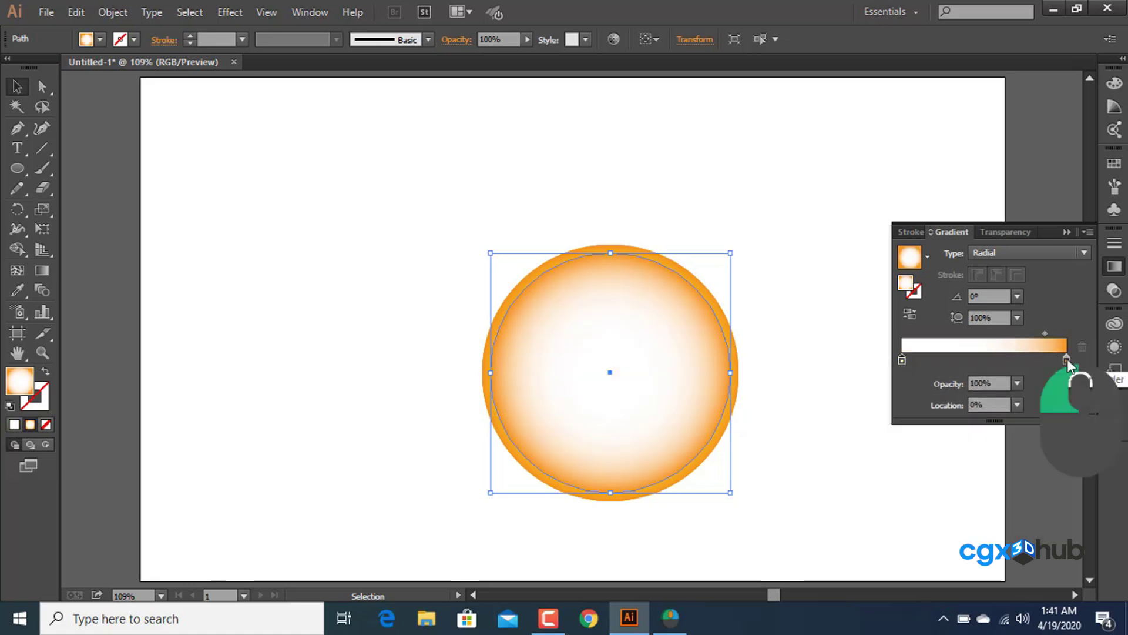
{"action": "left_click", "coordinate": [875, 411]}
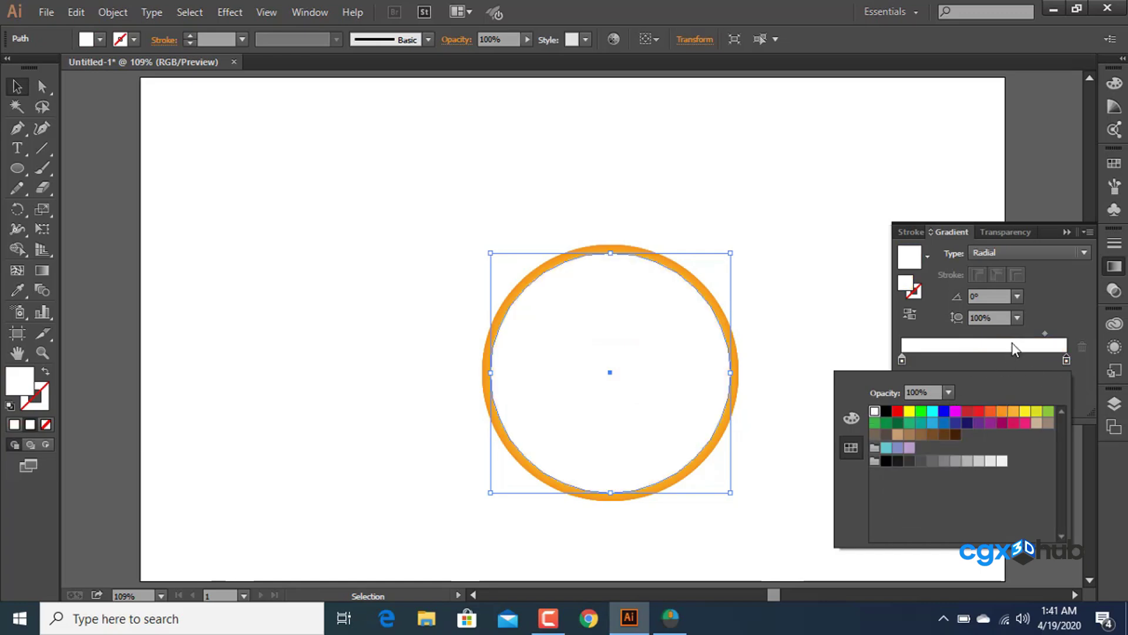
Set the location of the white gradient's midpoint to 50%.
{"action": "left_click_drag", "start_coordinate": [1044, 333], "coordinate": [993, 342]}
{"action": "double_click", "coordinate": [980, 406]}
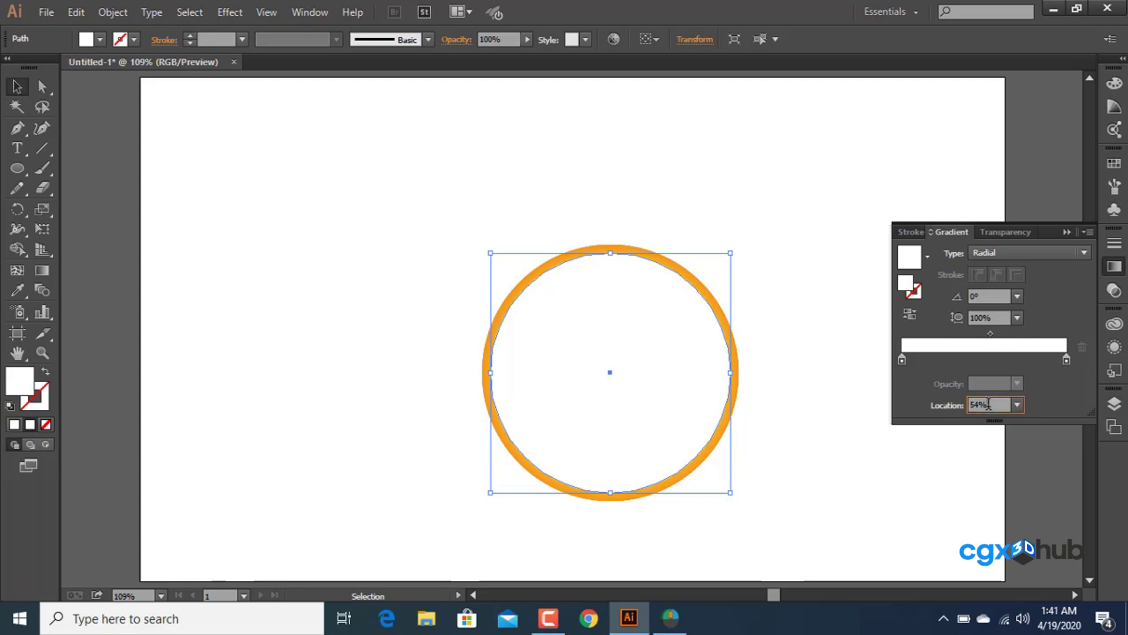
{"action": "type", "text": "50"}
{"action": "key", "text": "Return"}
Set the opacity of the front circle's outer gradient stop to 0%.
{"action": "left_click", "coordinate": [1066, 362]}
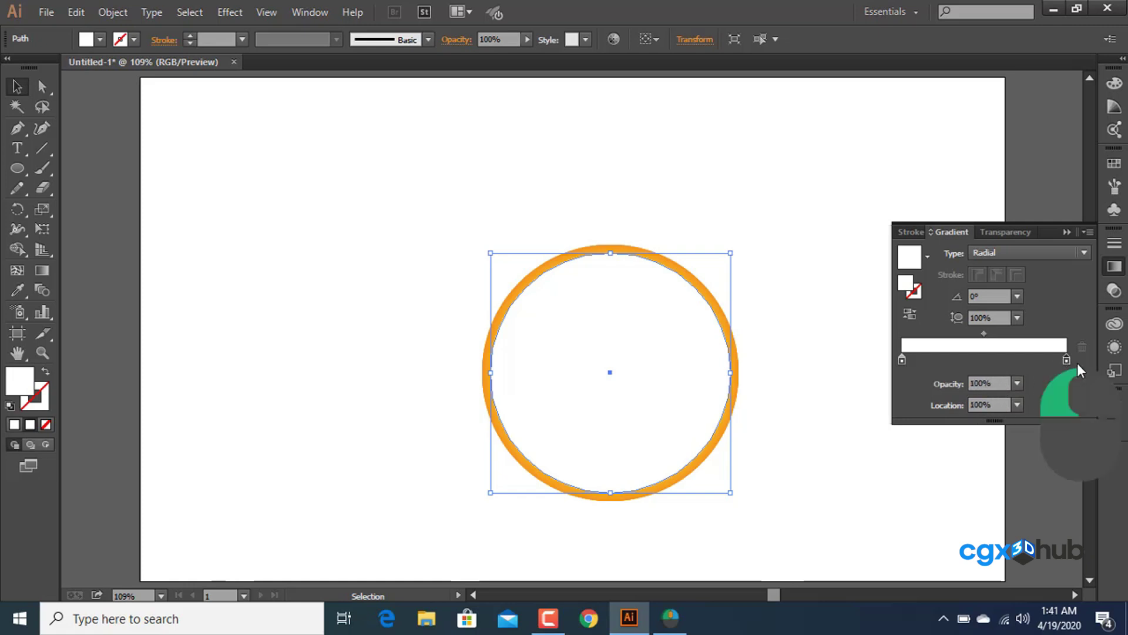
{"action": "left_click", "coordinate": [1017, 383]}
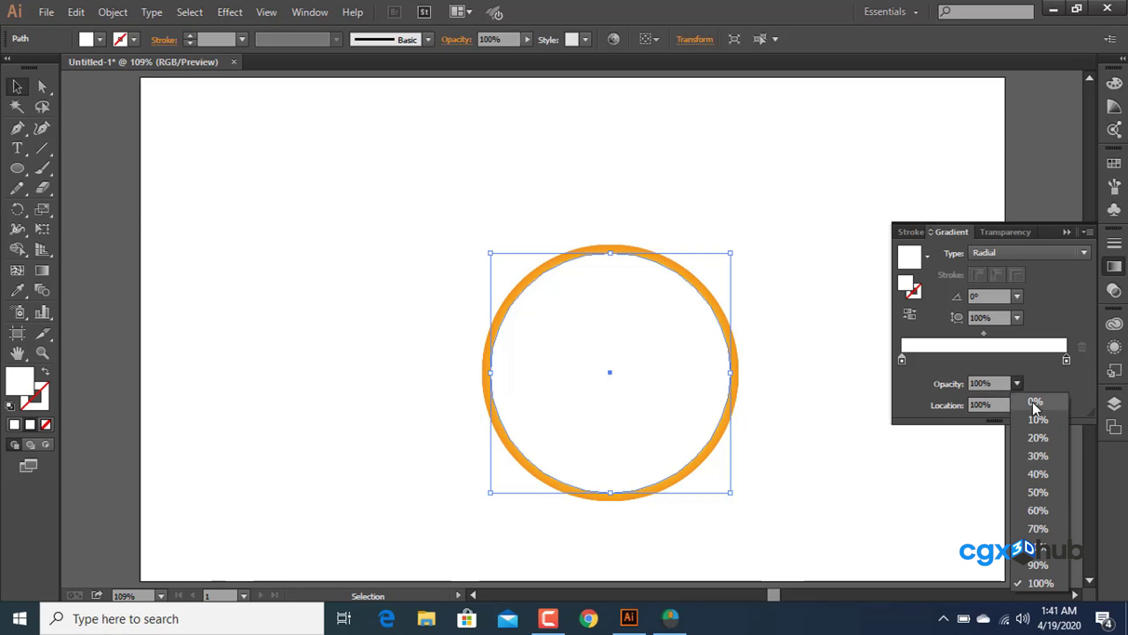
{"action": "left_click", "coordinate": [1032, 402]}
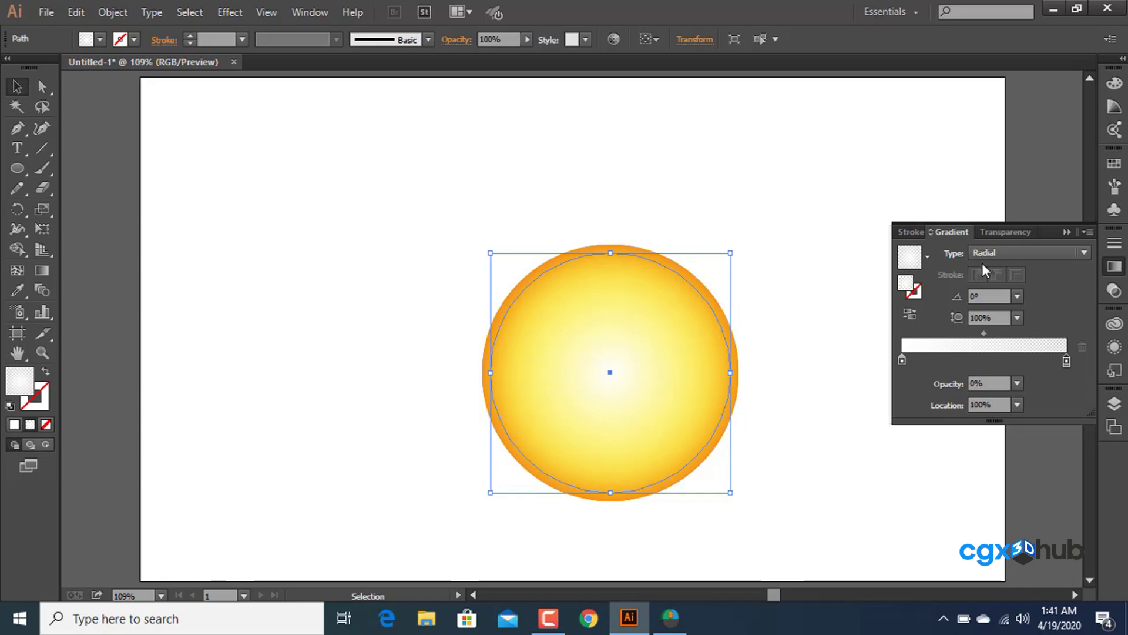
Change the front circle's gradient to linear and run it vertically downward at -90°, white at the top, then deselect.
{"action": "left_click", "coordinate": [1014, 252]}
{"action": "left_click", "coordinate": [1011, 263]}
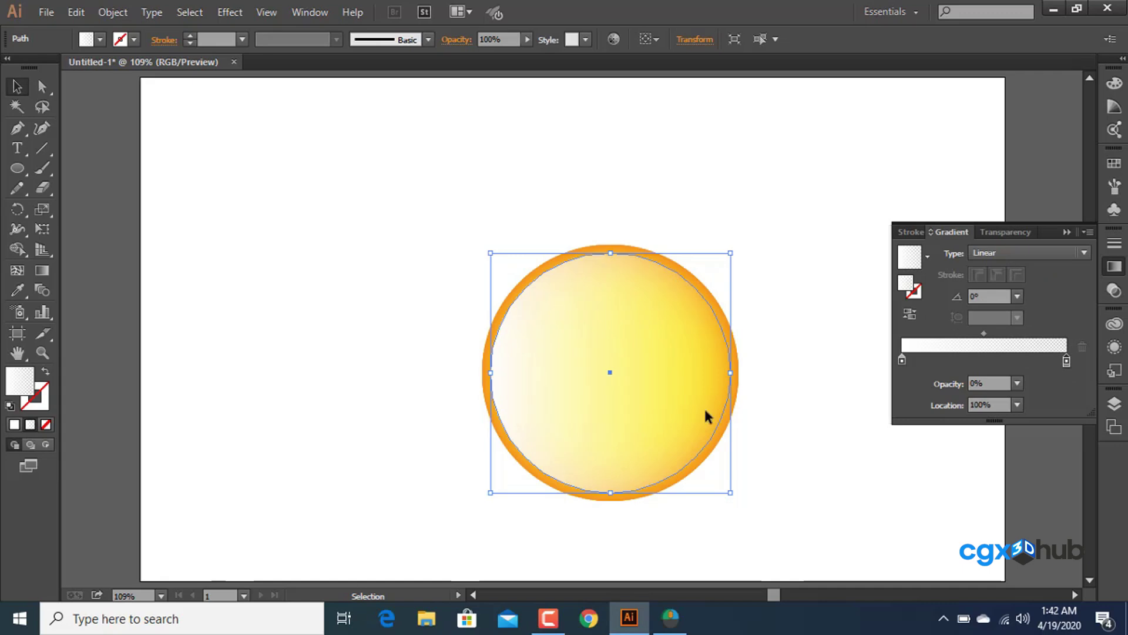
{"action": "left_click", "coordinate": [41, 270]}
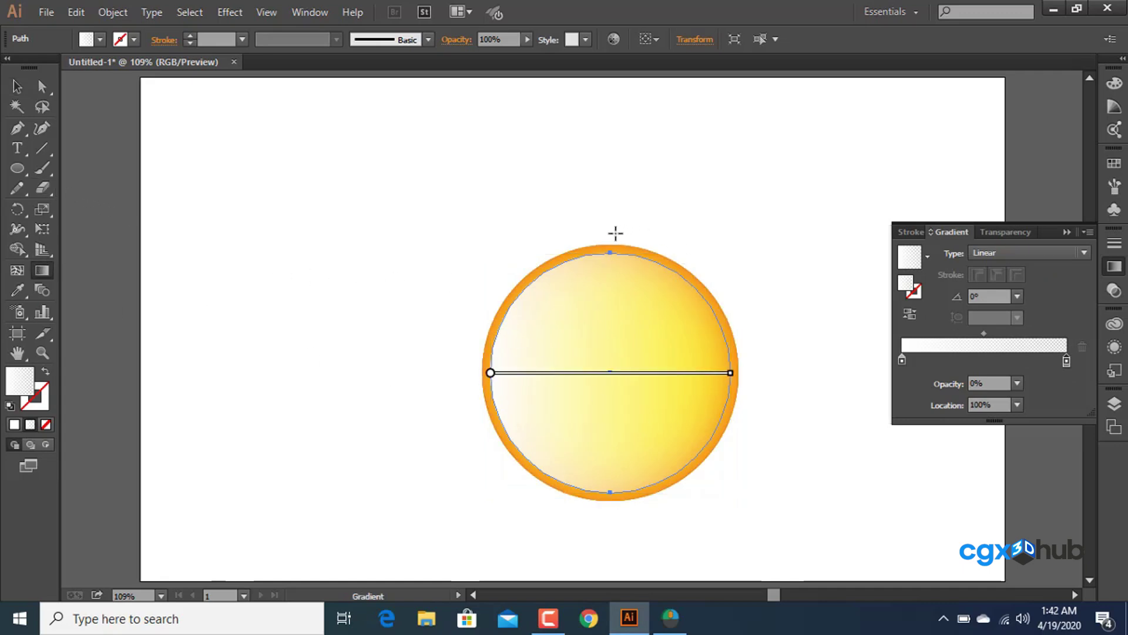
{"action": "left_click_drag", "start_coordinate": [615, 233], "coordinate": [611, 479]}
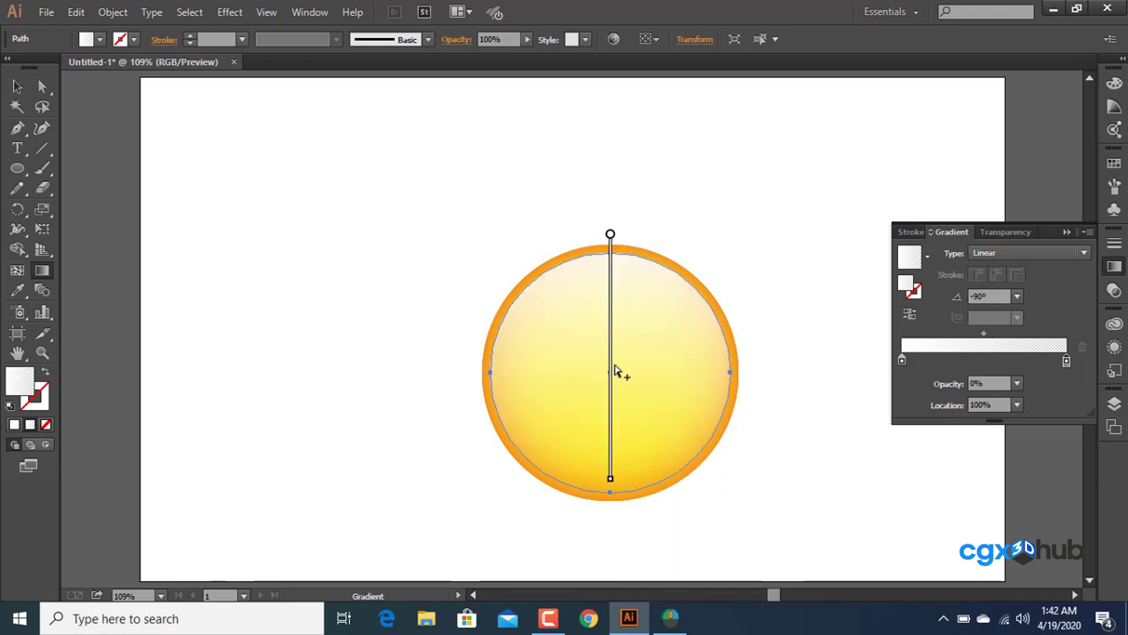
{"action": "left_click", "coordinate": [17, 87]}
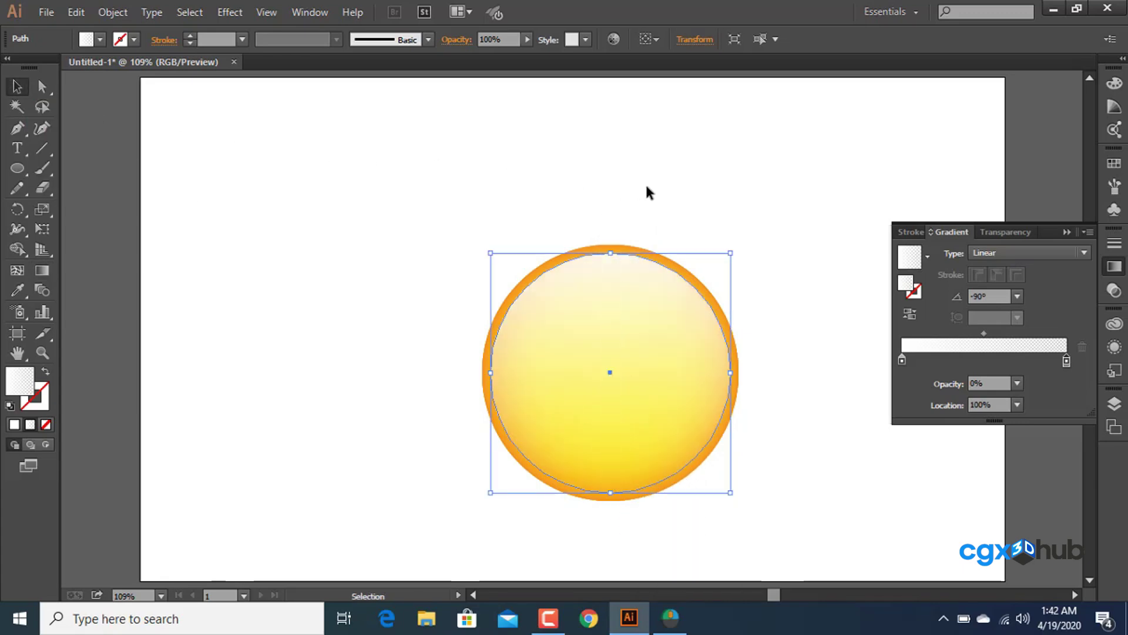
{"action": "left_click", "coordinate": [708, 189]}
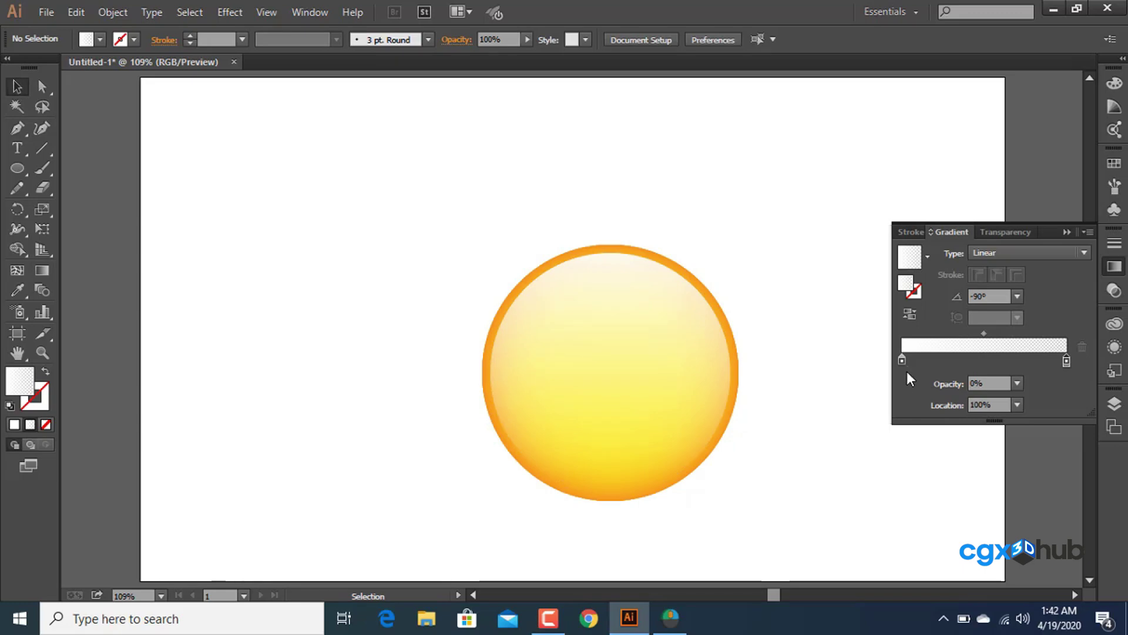
Reduce the front circle's overall opacity to 79% and deselect it.
{"action": "left_click", "coordinate": [620, 347]}
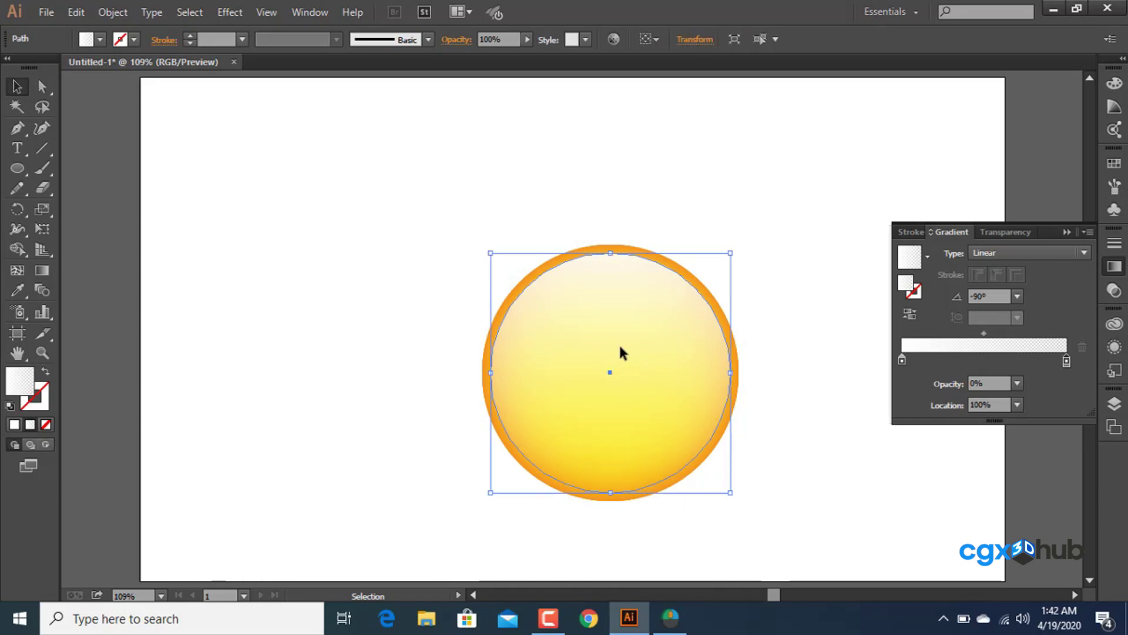
{"action": "left_click", "coordinate": [523, 45]}
{"action": "left_click_drag", "start_coordinate": [526, 52], "coordinate": [514, 57]}
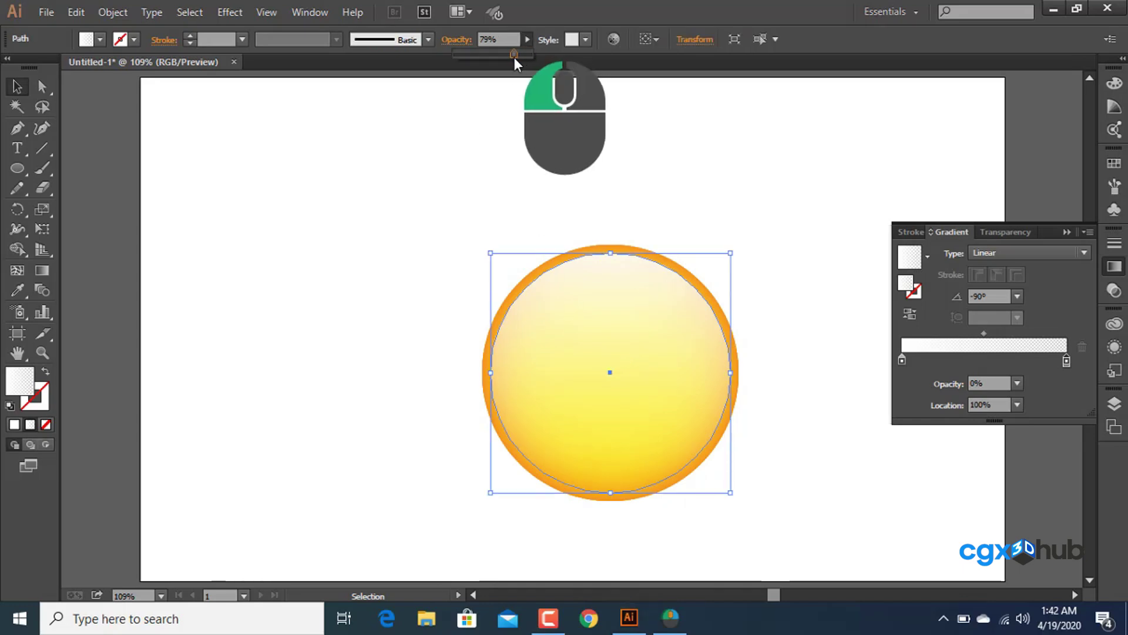
{"action": "left_click", "coordinate": [972, 544]}
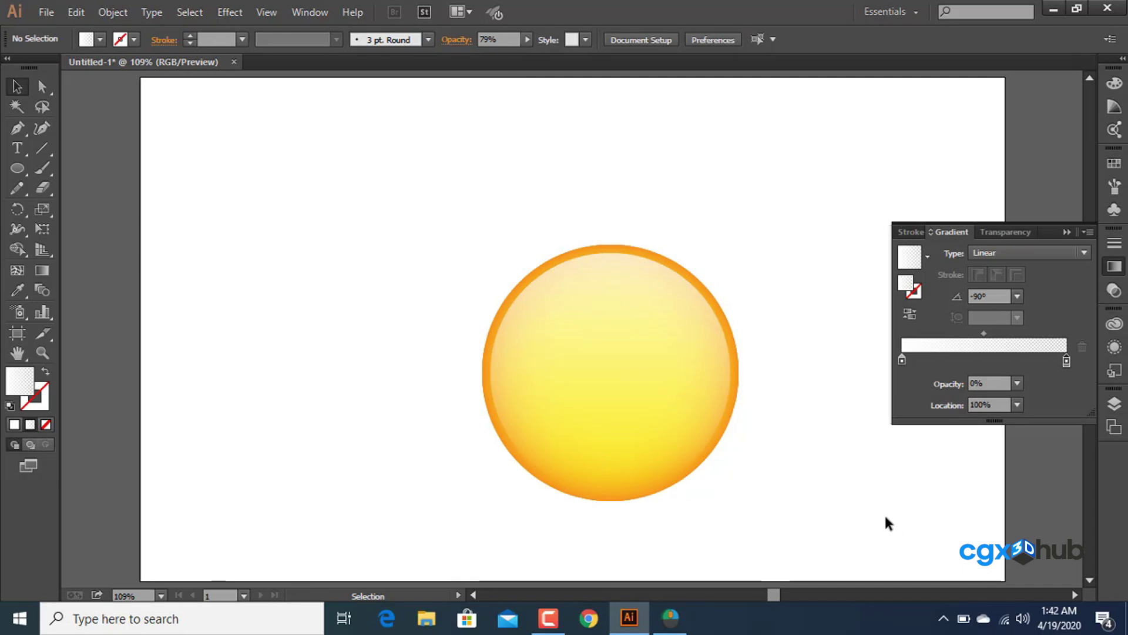
Group the two circles and move the group slightly to the right.
{"action": "left_click_drag", "start_coordinate": [852, 504], "coordinate": [587, 301]}
{"action": "key", "text": "ctrl"}
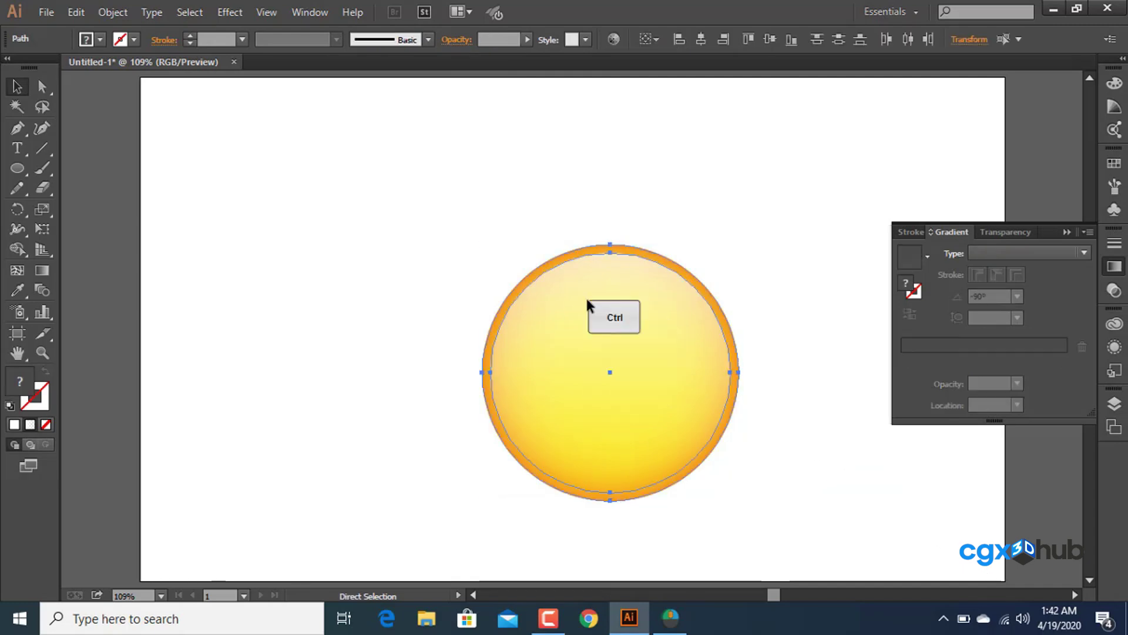
{"action": "key", "text": "ctrl+g"}
{"action": "left_click", "coordinate": [793, 411]}
{"action": "left_click_drag", "start_coordinate": [647, 399], "coordinate": [697, 406]}
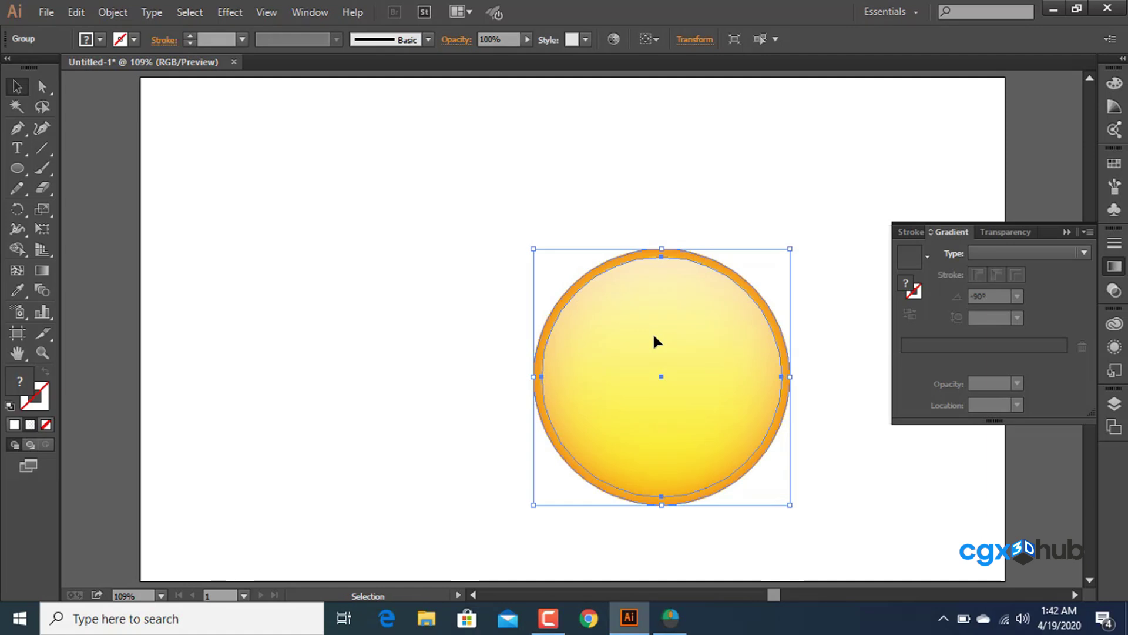
Duplicate the circle group to the upper left and scale the copy down about its centre to roughly two-thirds size.
{"action": "mouse_move", "coordinate": [653, 333]}
{"action": "left_mouse_down"}
{"action": "mouse_move", "coordinate": [538, 246]}
{"action": "mouse_move", "coordinate": [513, 241]}
{"action": "left_mouse_up"}
{"action": "left_click_drag", "start_coordinate": [662, 345], "coordinate": [494, 226]}
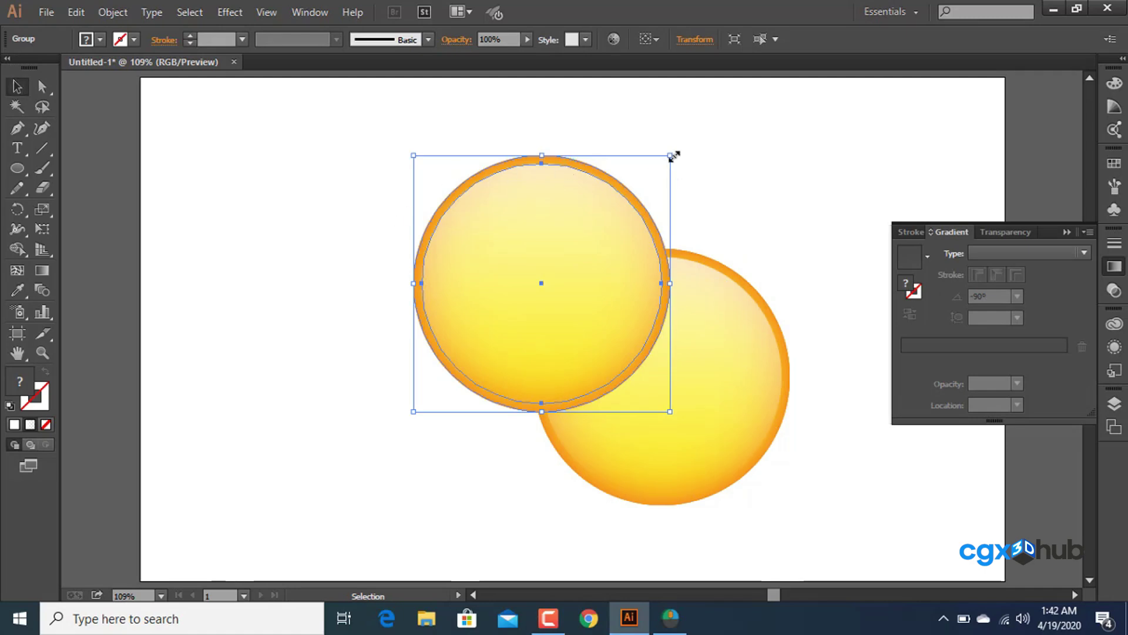
{"action": "left_click_drag", "start_coordinate": [673, 156], "coordinate": [629, 189]}
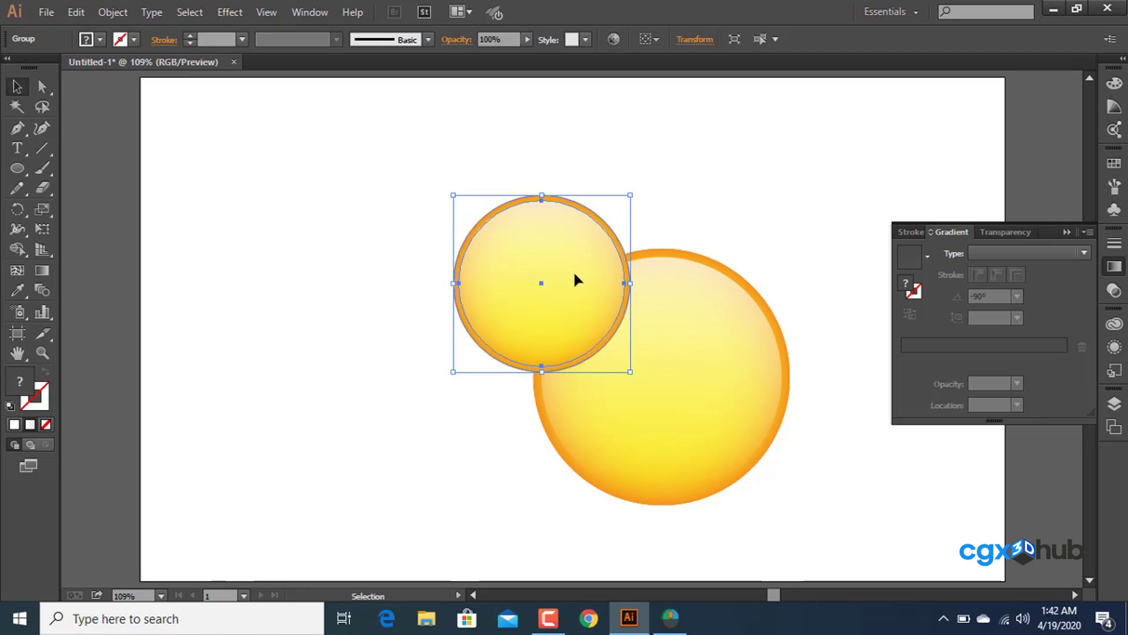
{"action": "left_click", "coordinate": [292, 210]}
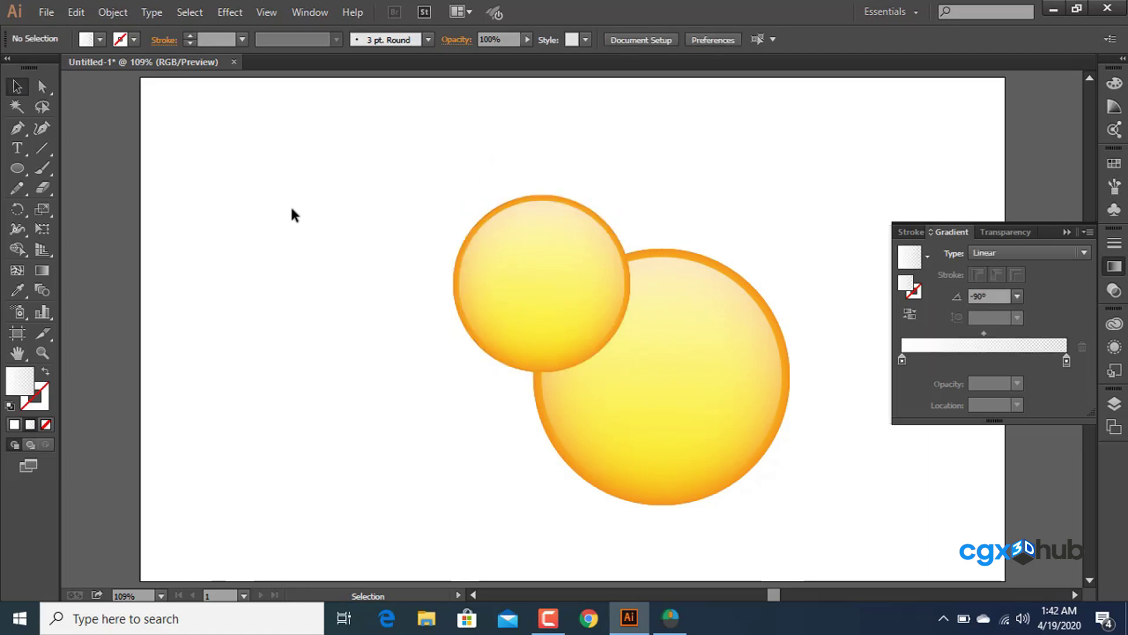
Draw a small circle on the upper part of the smaller ball and fill it with black 000000.
{"action": "left_click_drag", "start_coordinate": [21, 167], "coordinate": [89, 209]}
{"action": "left_click_drag", "start_coordinate": [501, 224], "coordinate": [541, 271]}
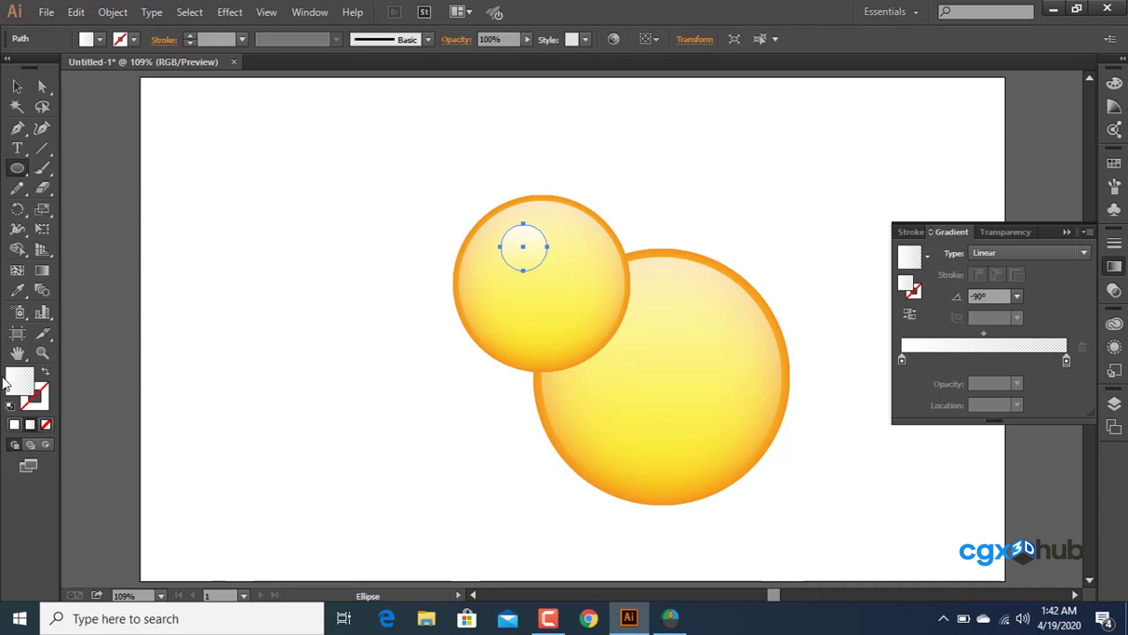
{"action": "left_click", "coordinate": [19, 426]}
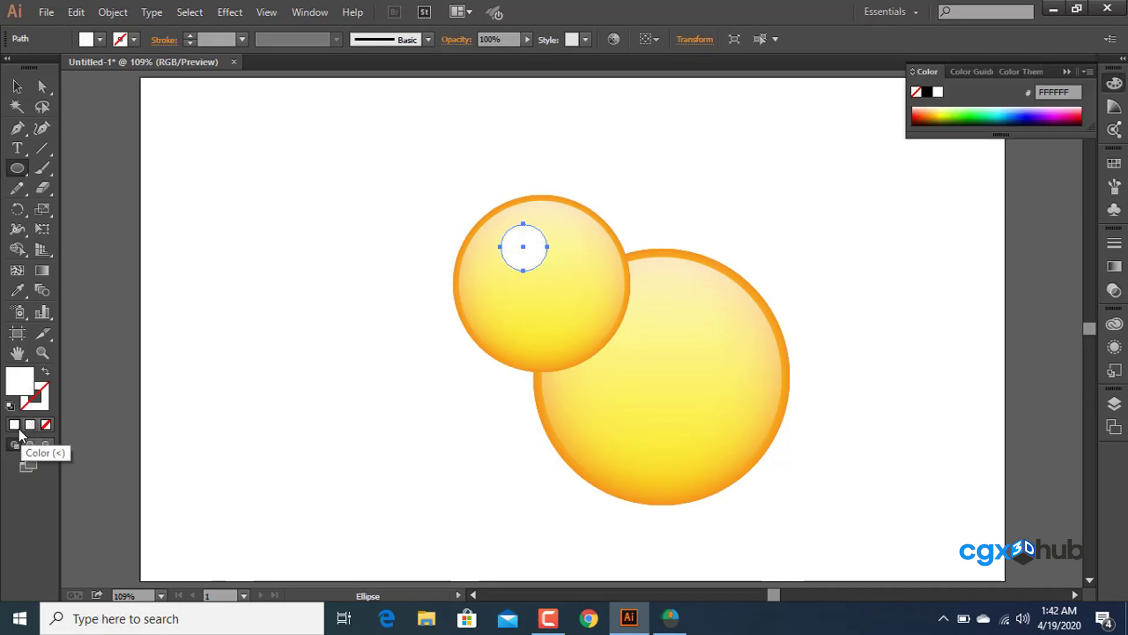
{"action": "left_click", "coordinate": [929, 93]}
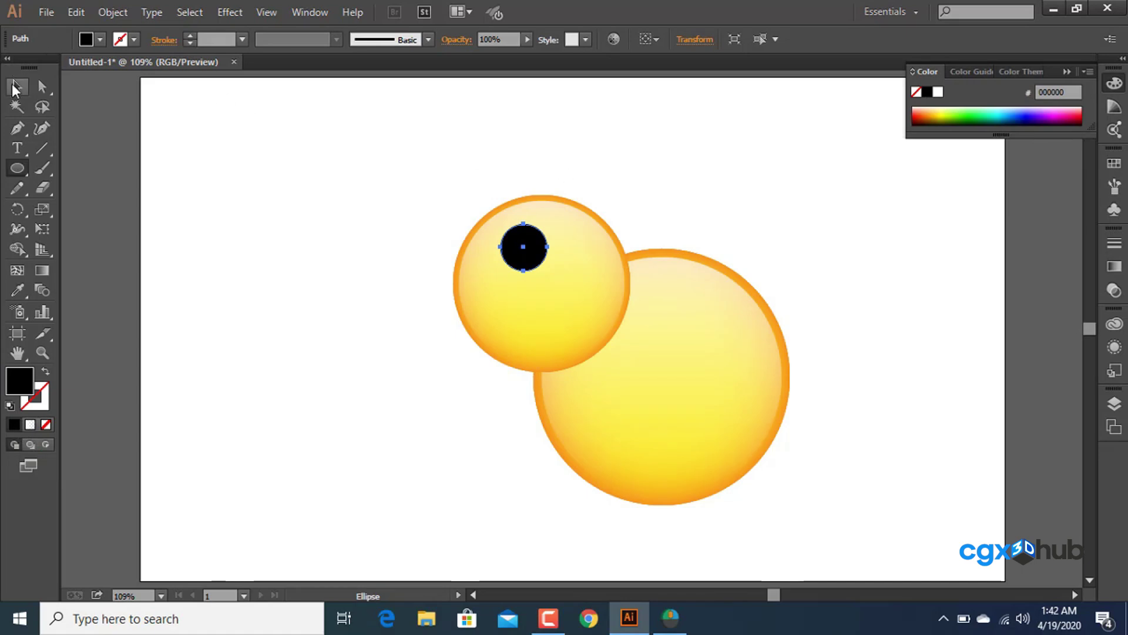
Paste a copy of the black circle in front of it and shrink the copy slightly about its centre.
{"action": "left_click", "coordinate": [16, 87]}
{"action": "key", "text": "ctrl"}
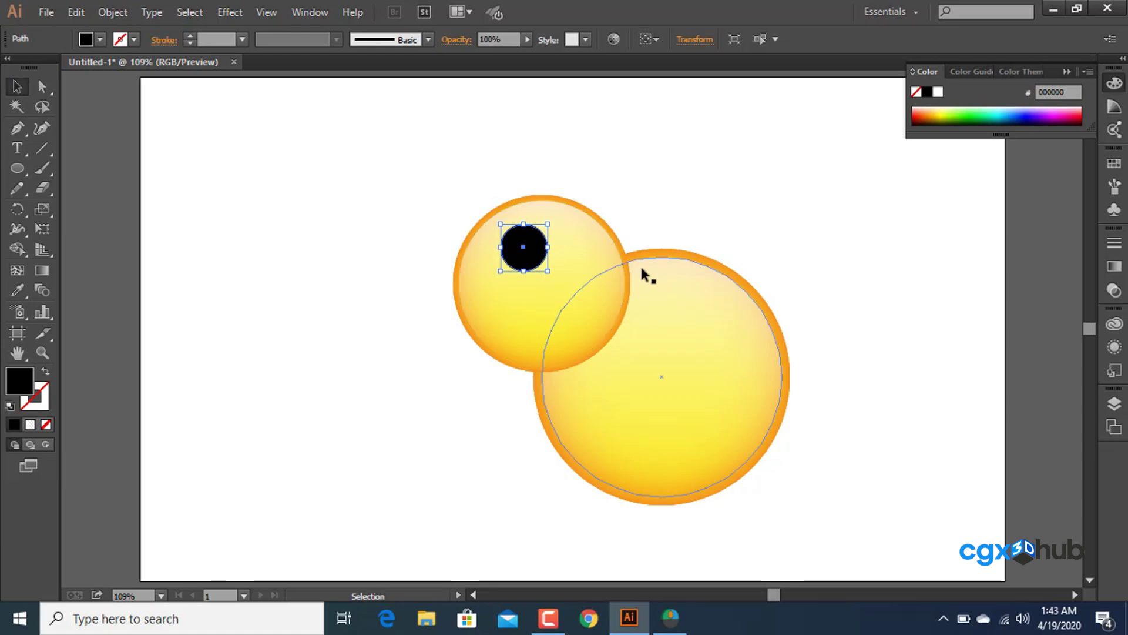
{"action": "left_click", "coordinate": [543, 241], "text": "ctrl"}
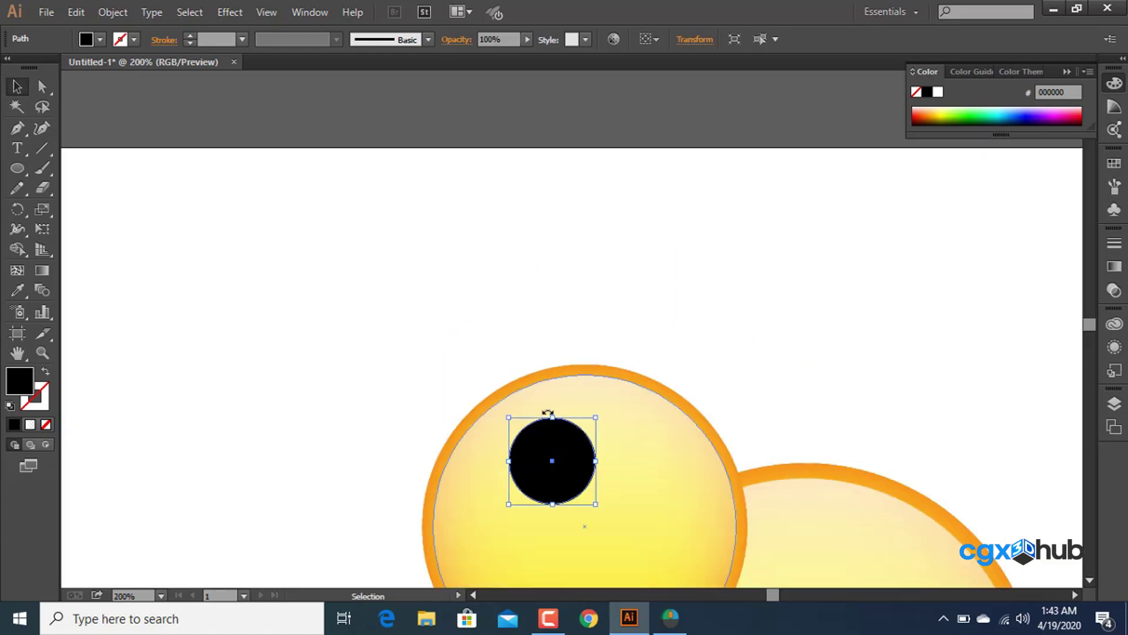
{"action": "left_click_drag", "start_coordinate": [595, 417], "coordinate": [590, 419]}
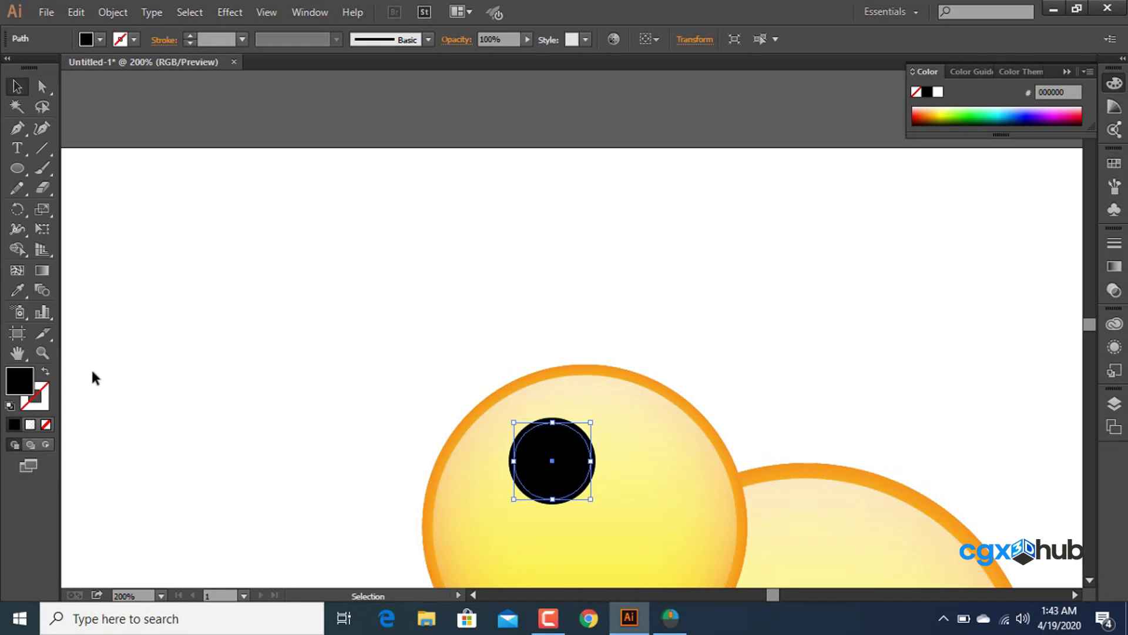
Fill the inner black circle with the -90° white-to-transparent linear gradient and reselect it.
{"action": "left_click", "coordinate": [30, 425]}
{"action": "left_click", "coordinate": [311, 350]}
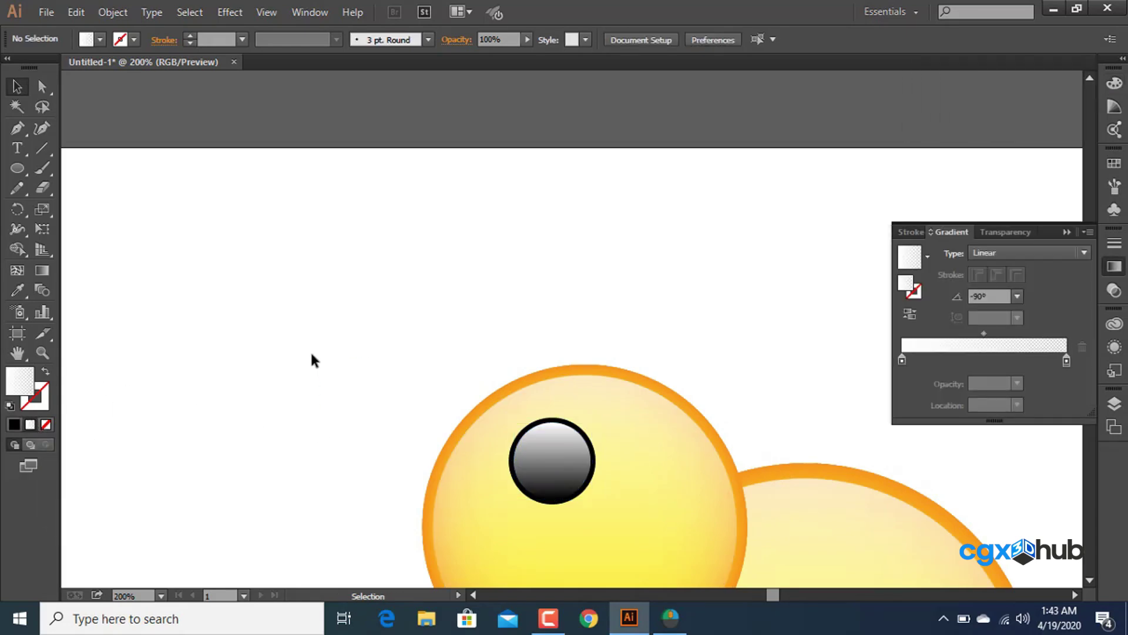
{"action": "left_click", "coordinate": [580, 486]}
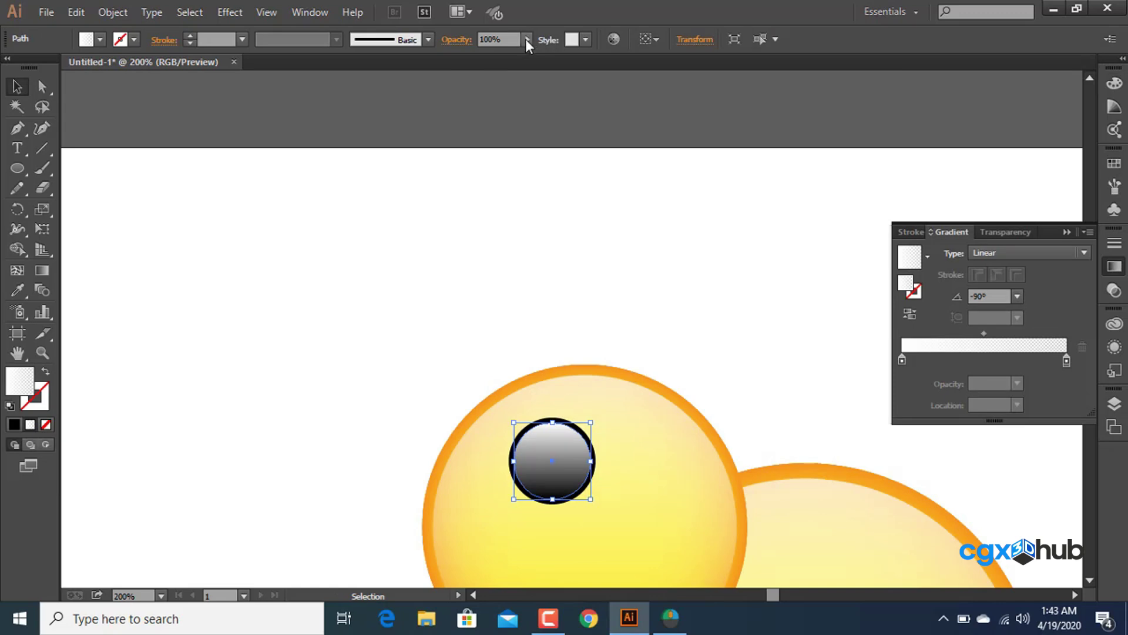
Lower the opacity of the eye's inner gradient circle to 61%.
{"action": "left_click_drag", "start_coordinate": [527, 39], "coordinate": [500, 58]}
{"action": "left_click", "coordinate": [502, 309]}
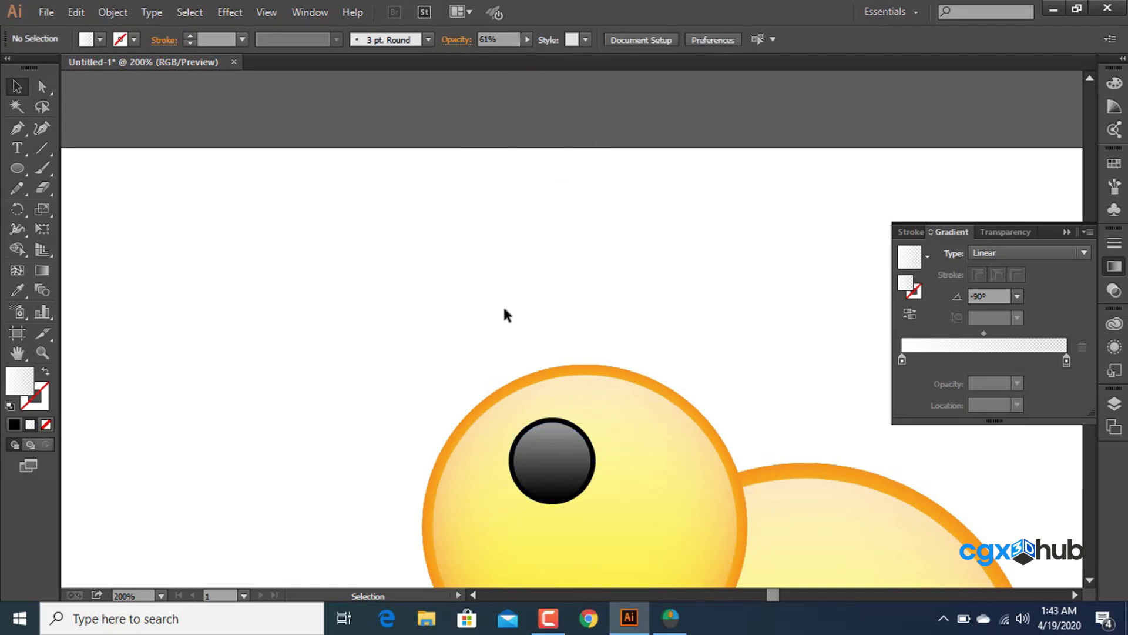
{"action": "key", "text": "shift+v"}
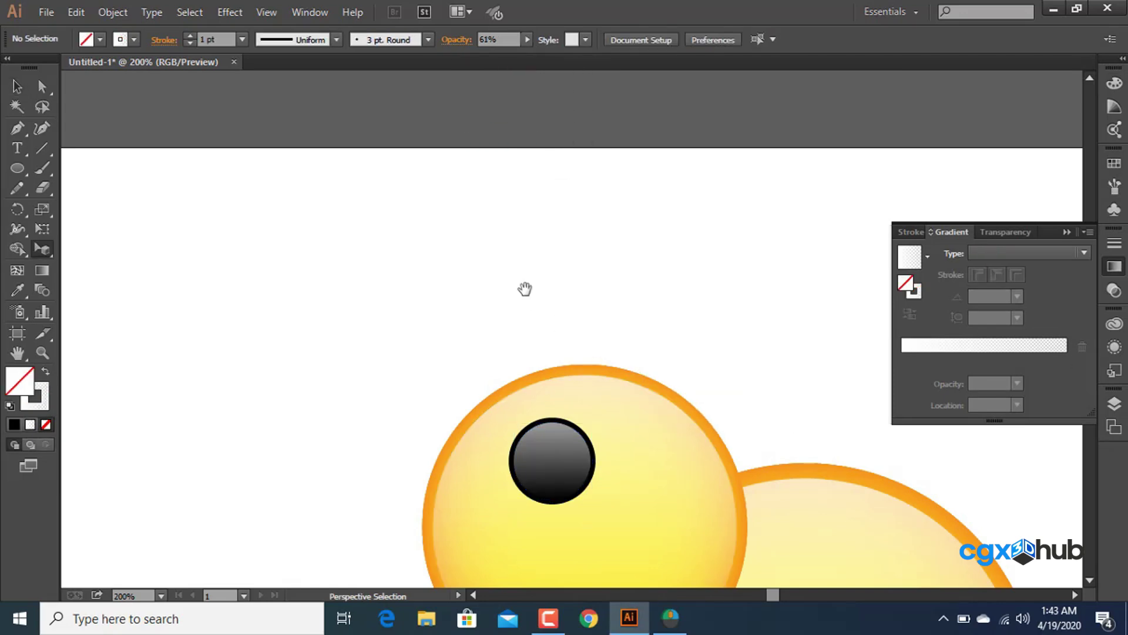
Draw a tall ellipse overlapping the upper right of the large ball and fill it with black 000000.
{"action": "left_click", "coordinate": [519, 276], "text": "ctrl+alt"}
{"action": "left_click", "coordinate": [519, 277], "text": "ctrl+alt"}
{"action": "left_click_drag", "start_coordinate": [653, 429], "coordinate": [313, 286]}
{"action": "left_click", "coordinate": [469, 295], "text": "ctrl"}
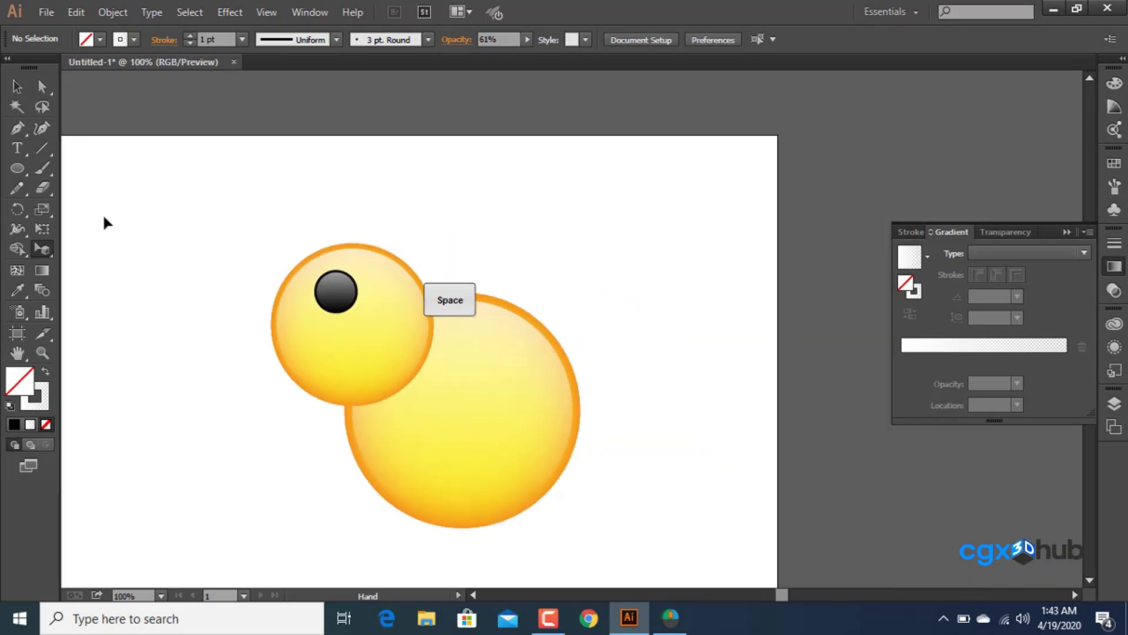
{"action": "left_click", "coordinate": [19, 168]}
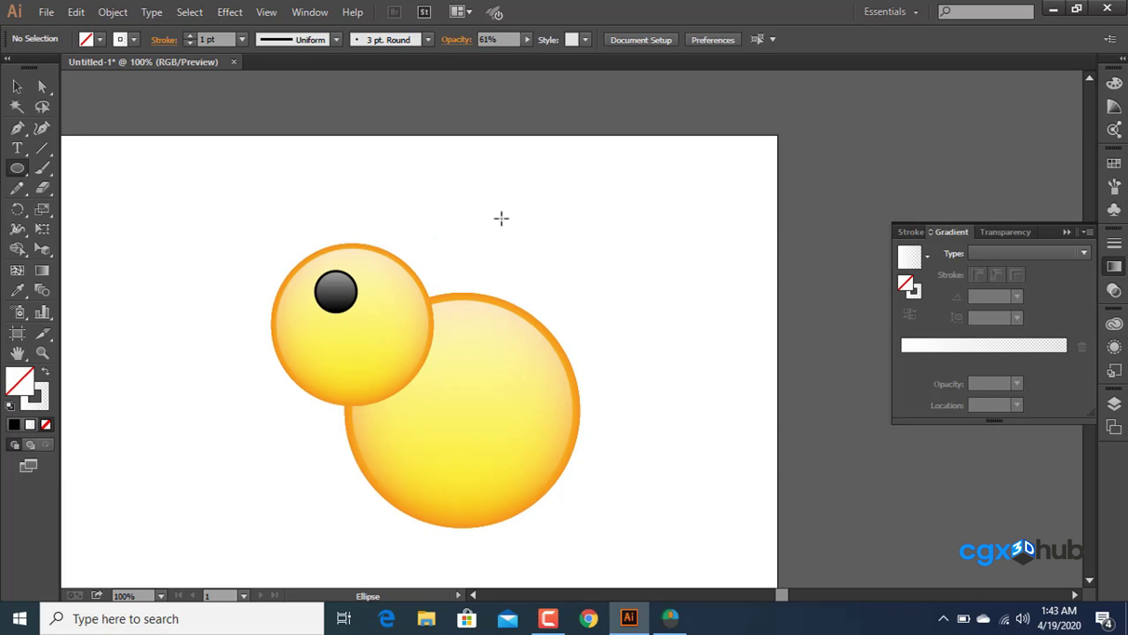
{"action": "left_click_drag", "start_coordinate": [476, 184], "coordinate": [629, 405]}
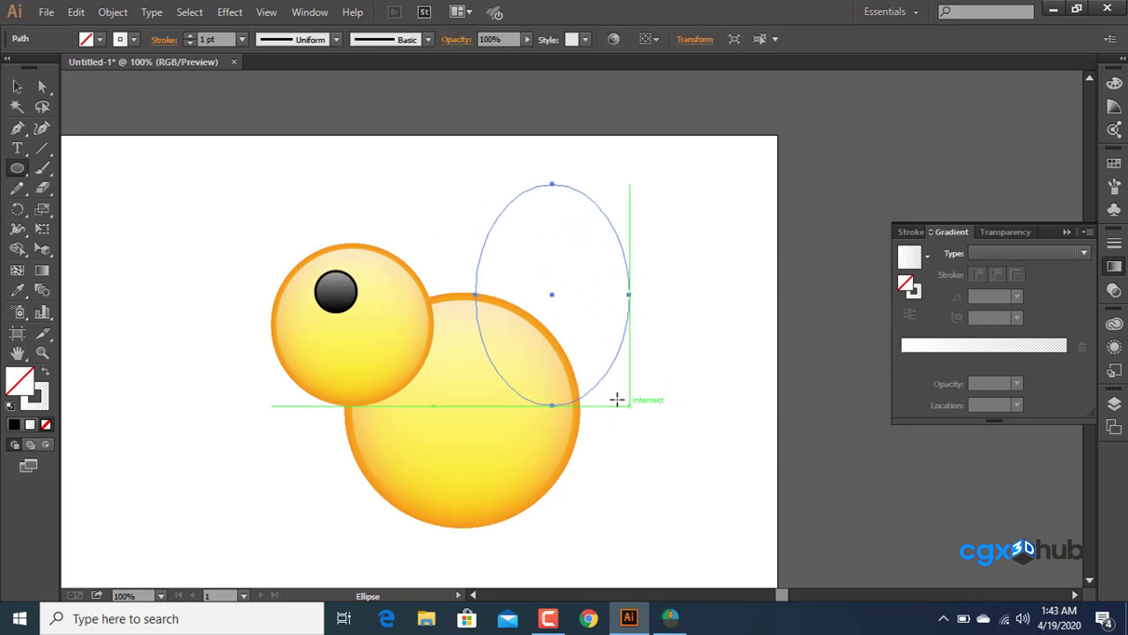
{"action": "left_click", "coordinate": [17, 421]}
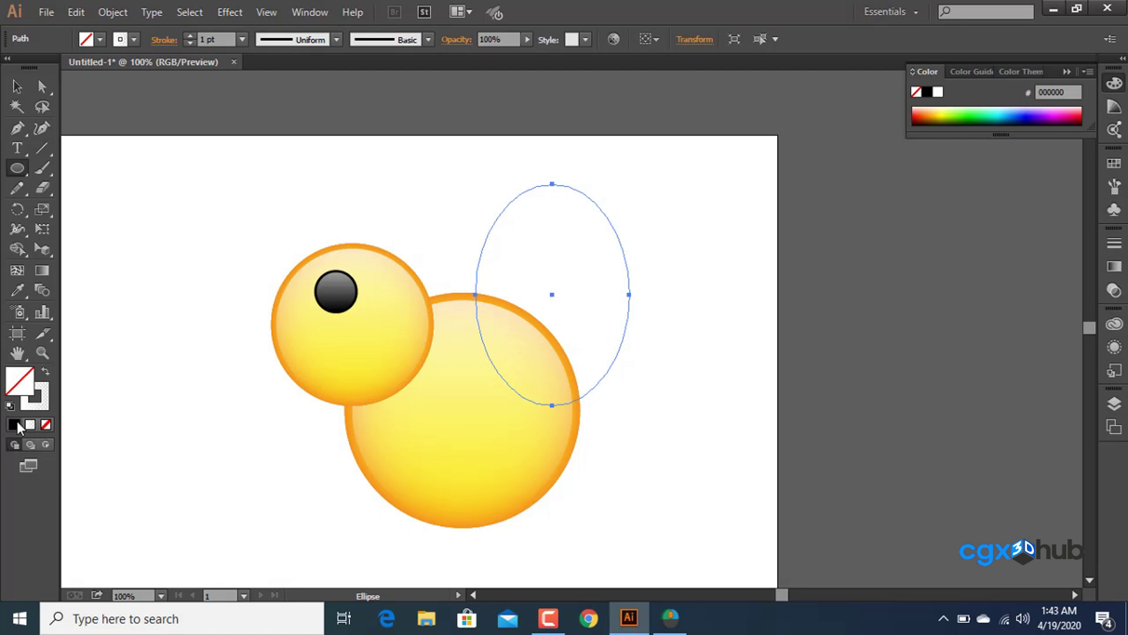
Paste a copy of the black ellipse in front, shrink it slightly about its centre and apply the -90° white-to-transparent linear gradient.
{"action": "left_click", "coordinate": [18, 87]}
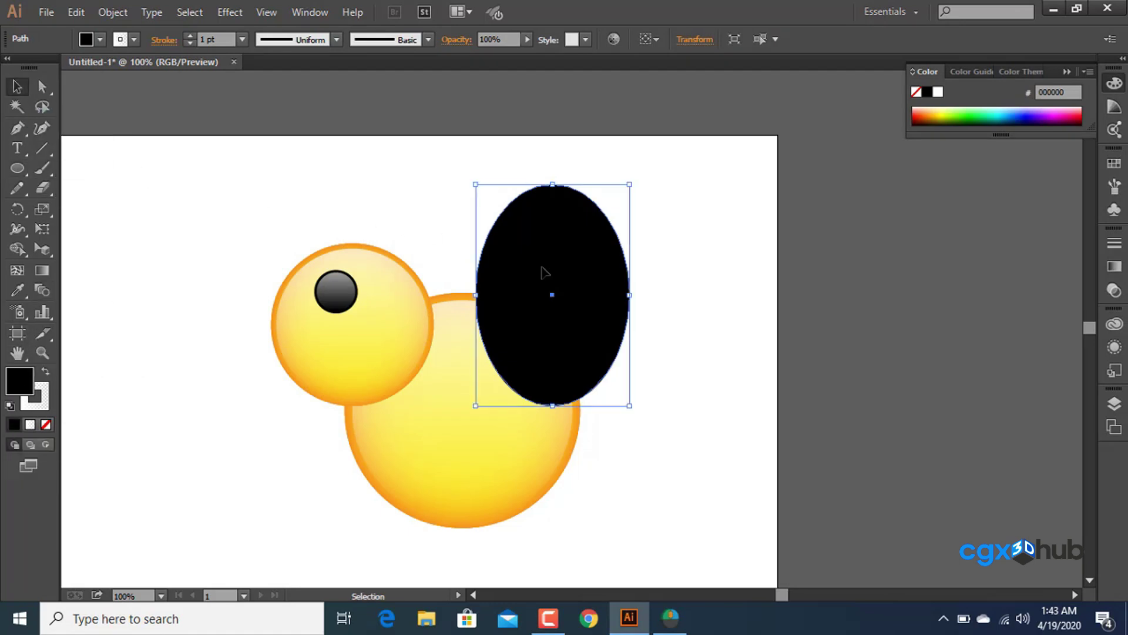
{"action": "key", "text": "ctrl"}
{"action": "key", "text": "alt+shift"}
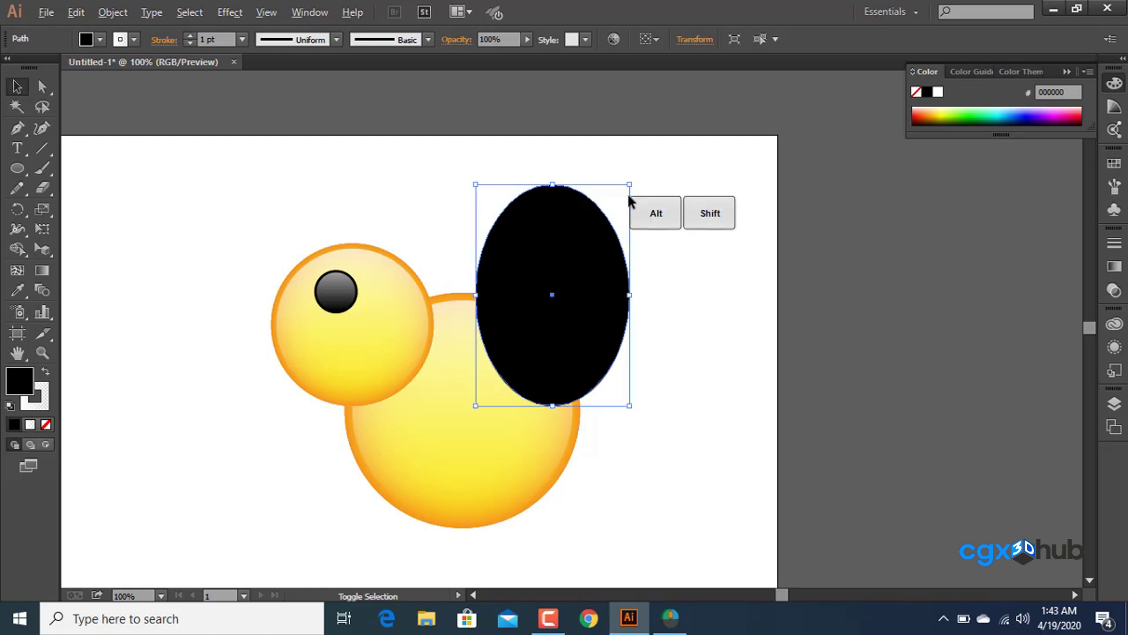
{"action": "left_click_drag", "start_coordinate": [629, 186], "coordinate": [625, 197]}
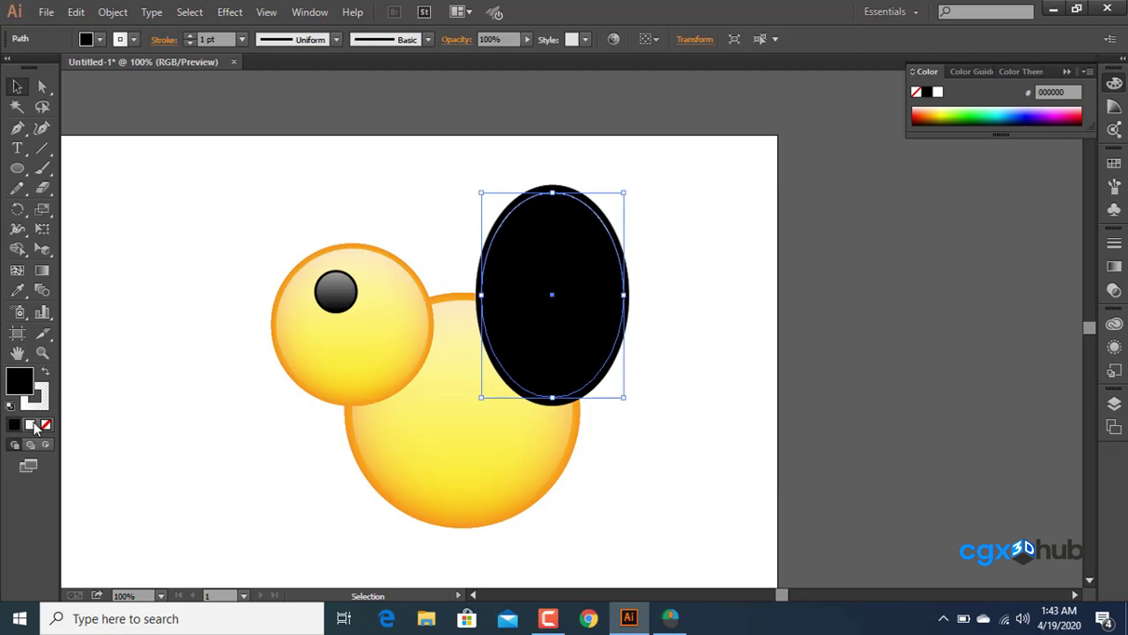
{"action": "left_click", "coordinate": [30, 444]}
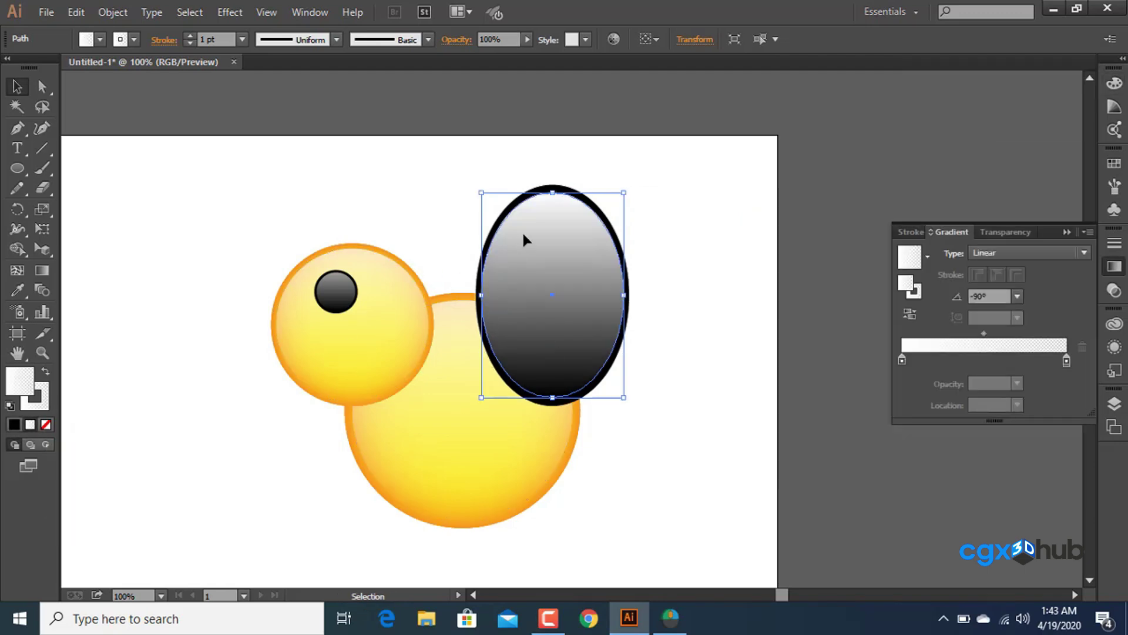
Lower the opacity of the inner gradient ellipse to 68%.
{"action": "left_click", "coordinate": [527, 42]}
{"action": "left_click_drag", "start_coordinate": [524, 57], "coordinate": [507, 56]}
{"action": "left_click", "coordinate": [597, 162]}
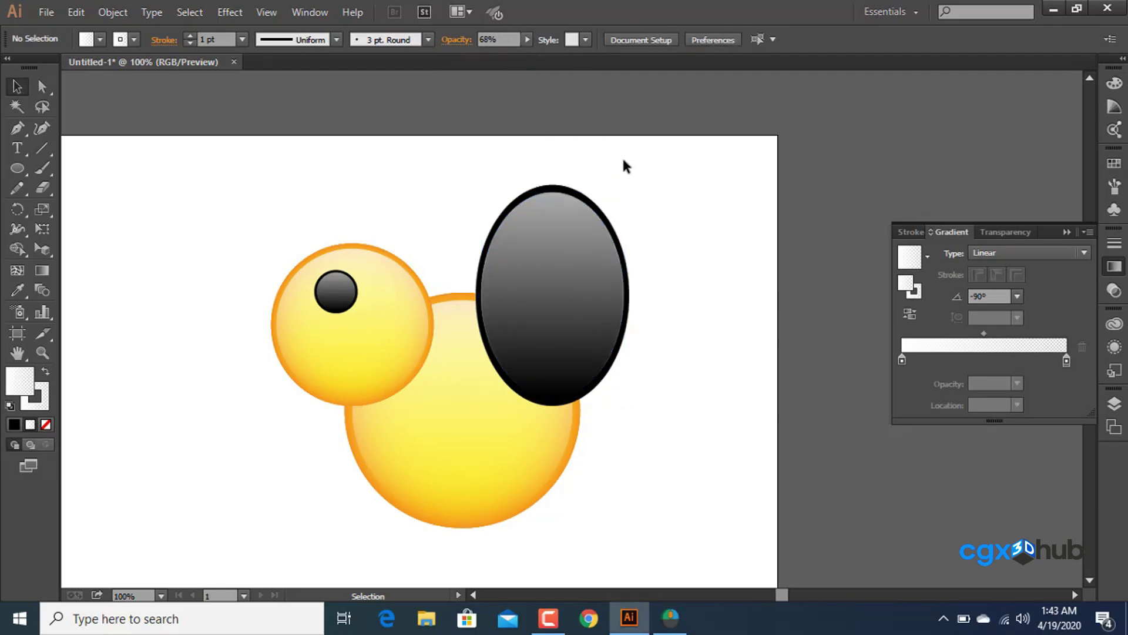
Group the two ellipses into one wing and set the group's opacity to 86%.
{"action": "left_click", "coordinate": [509, 250]}
{"action": "left_click", "coordinate": [508, 246], "text": "ctrl"}
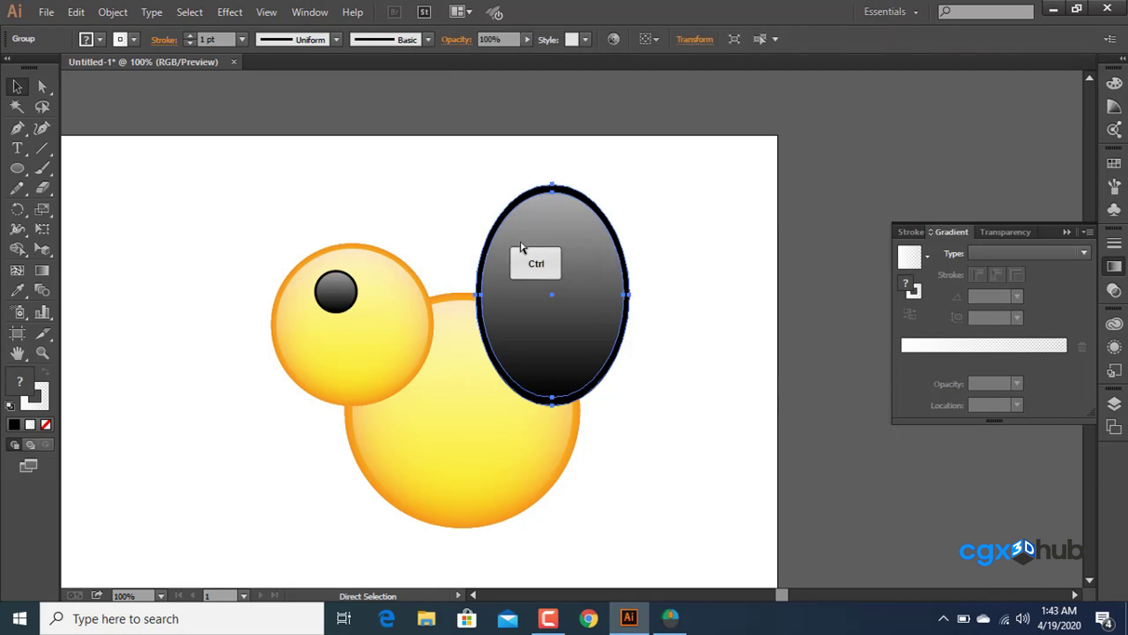
{"action": "left_click", "coordinate": [587, 201]}
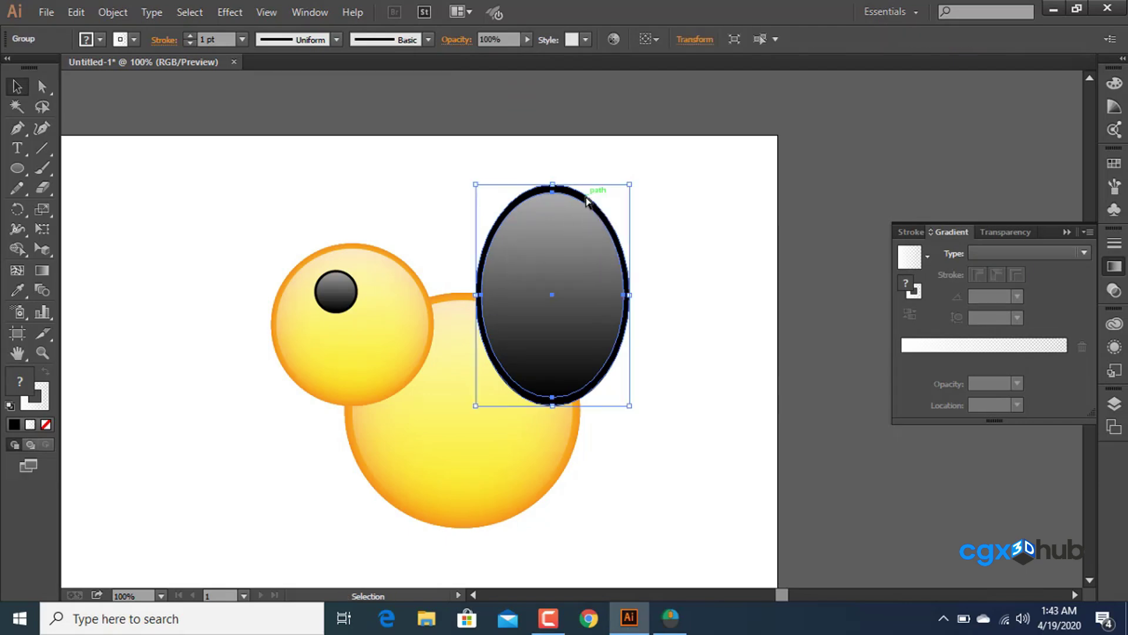
{"action": "left_click", "coordinate": [633, 200]}
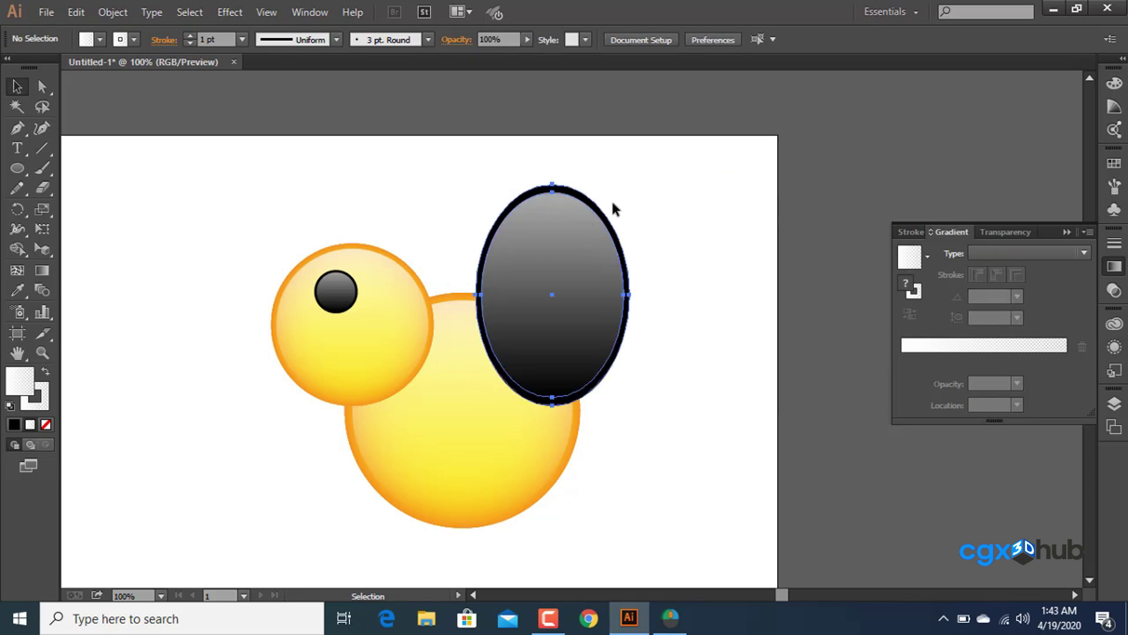
{"action": "left_click", "coordinate": [595, 207]}
{"action": "left_click", "coordinate": [527, 41]}
{"action": "mouse_move", "coordinate": [527, 51]}
{"action": "left_mouse_down"}
{"action": "mouse_move", "coordinate": [505, 52]}
{"action": "mouse_move", "coordinate": [520, 51]}
{"action": "left_mouse_up"}
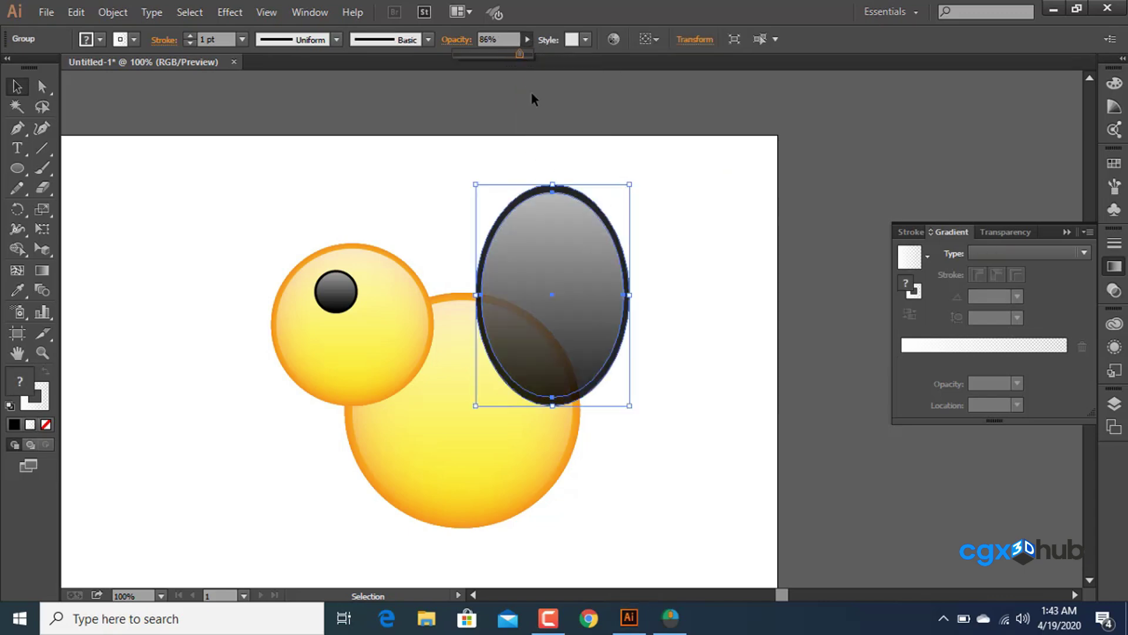
Move the wing group slightly up and left and rotate it clockwise so it leans to the upper right.
{"action": "left_click_drag", "start_coordinate": [602, 242], "coordinate": [572, 233]}
{"action": "left_click_drag", "start_coordinate": [607, 168], "coordinate": [674, 247]}
Duplicate the tilted wing to the right, scale the copy down slightly and arrange it behind the original wing.
{"action": "left_click_drag", "start_coordinate": [575, 281], "coordinate": [626, 293]}
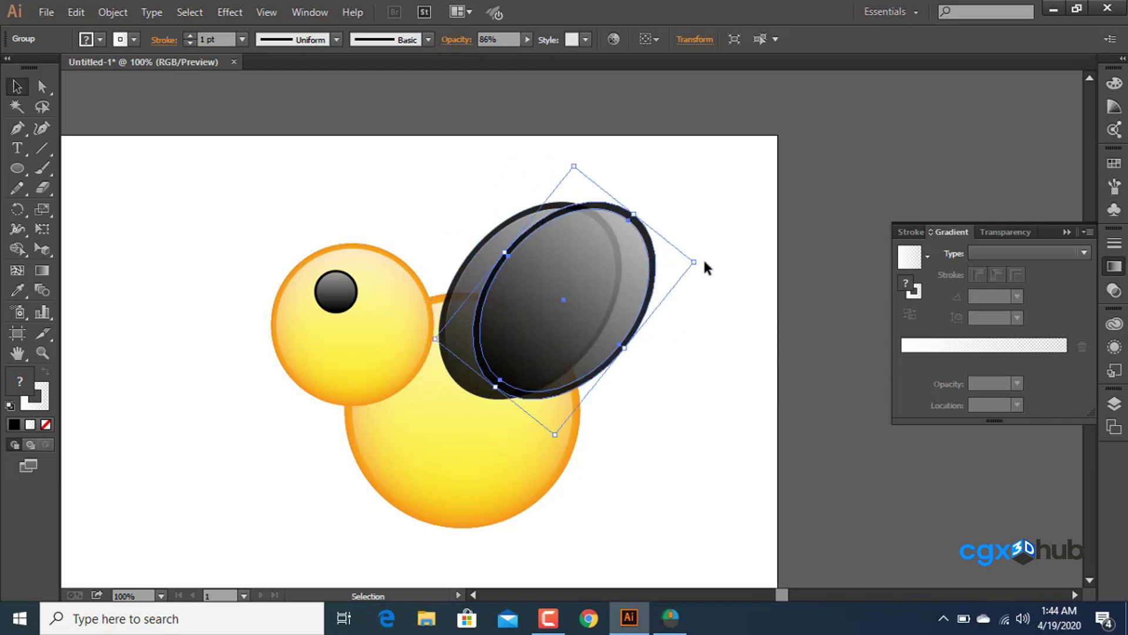
{"action": "left_click_drag", "start_coordinate": [694, 261], "coordinate": [636, 292]}
{"action": "right_click", "coordinate": [637, 294]}
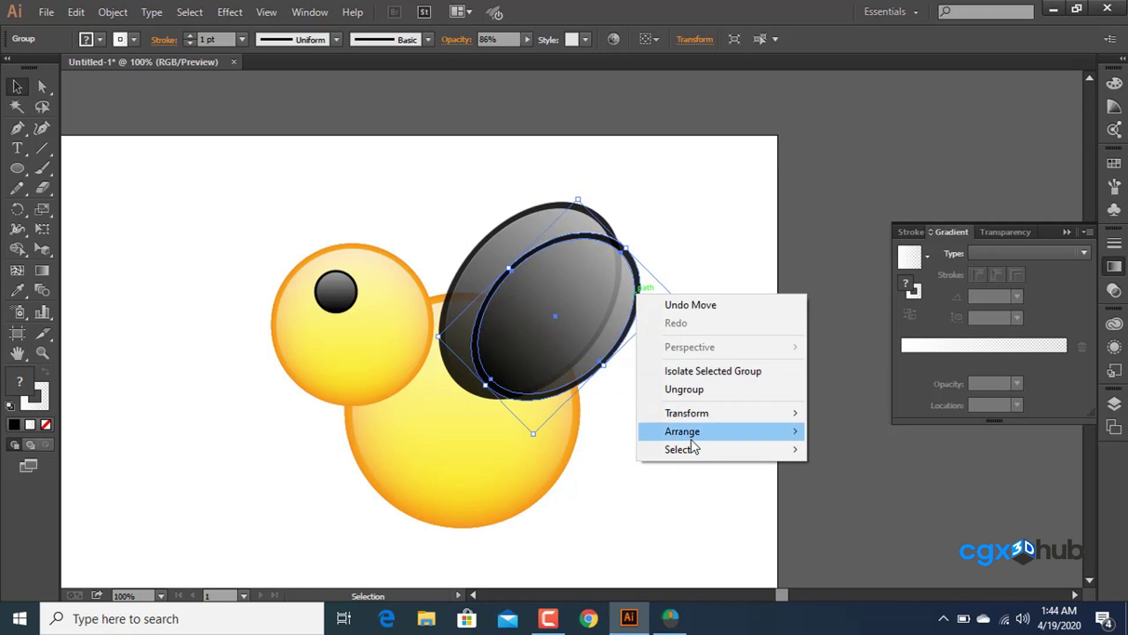
{"action": "mouse_move", "coordinate": [692, 435]}
{"action": "left_click", "coordinate": [816, 481]}
{"action": "left_click", "coordinate": [709, 431]}
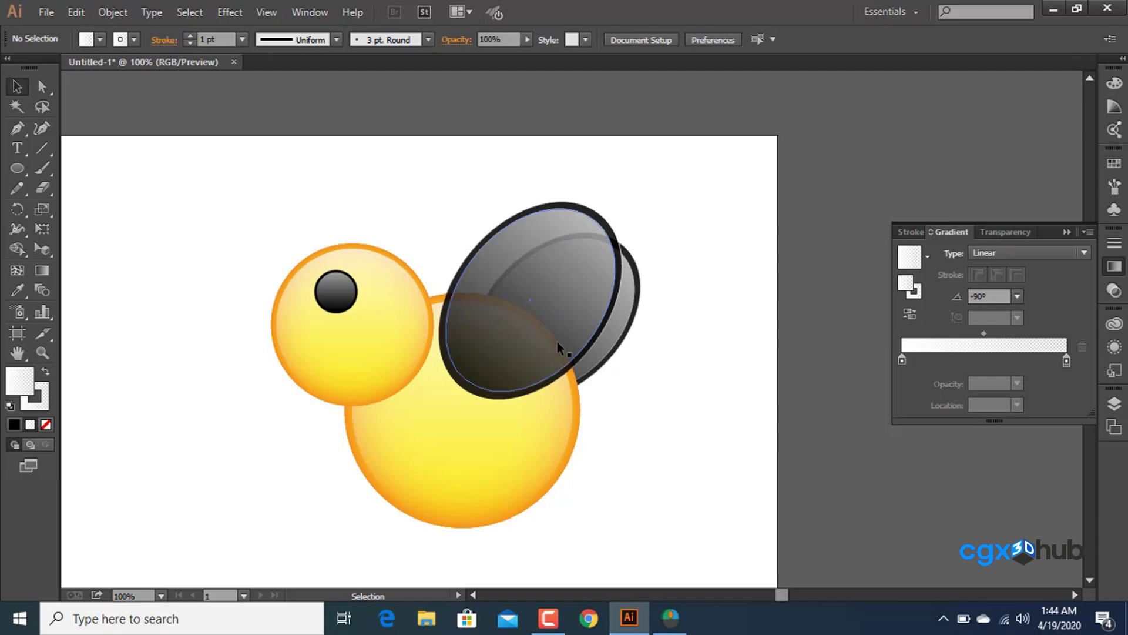
Draw a large circle covering the smaller ball and fill it with black 000000.
{"action": "left_click", "coordinate": [14, 171]}
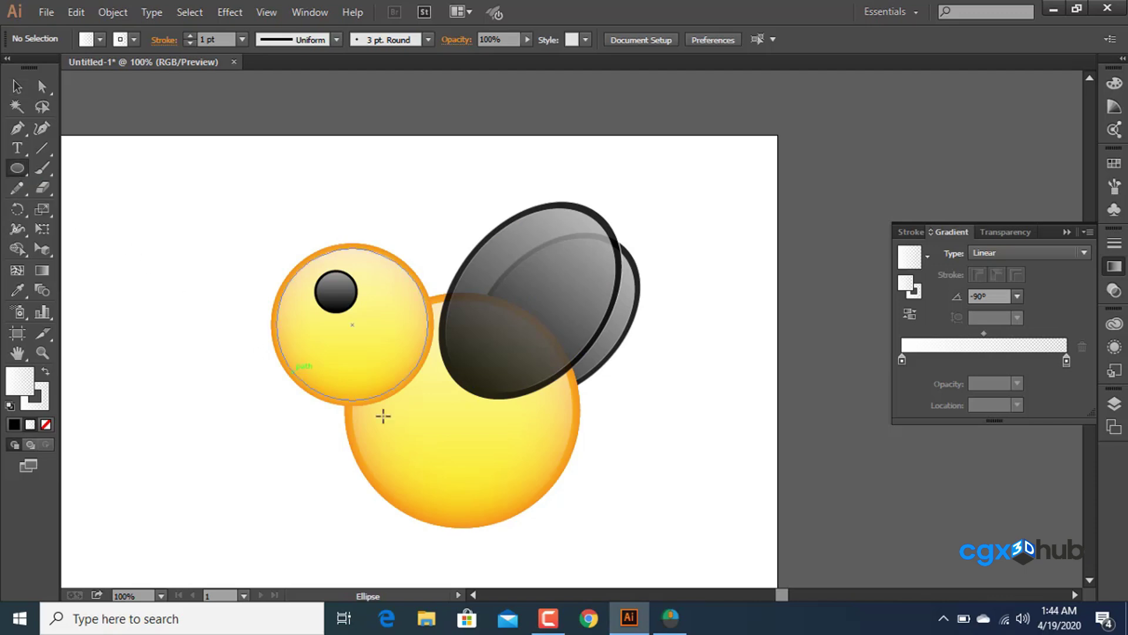
{"action": "left_click_drag", "start_coordinate": [422, 367], "coordinate": [530, 424]}
{"action": "key", "text": "space"}
{"action": "key", "text": "space"}
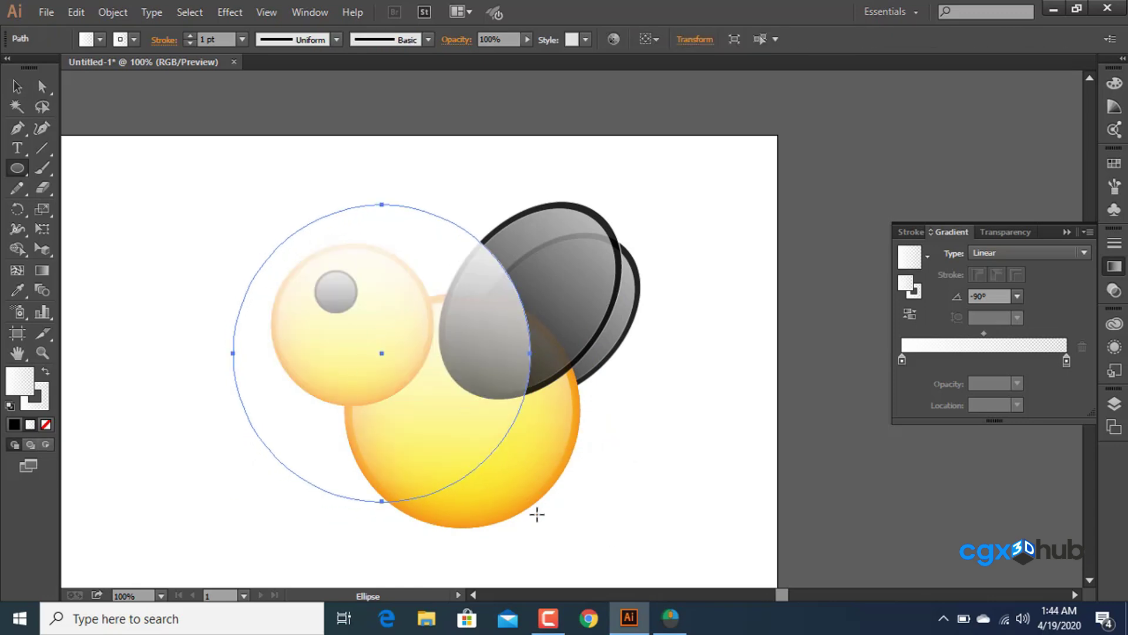
{"action": "left_click", "coordinate": [14, 424]}
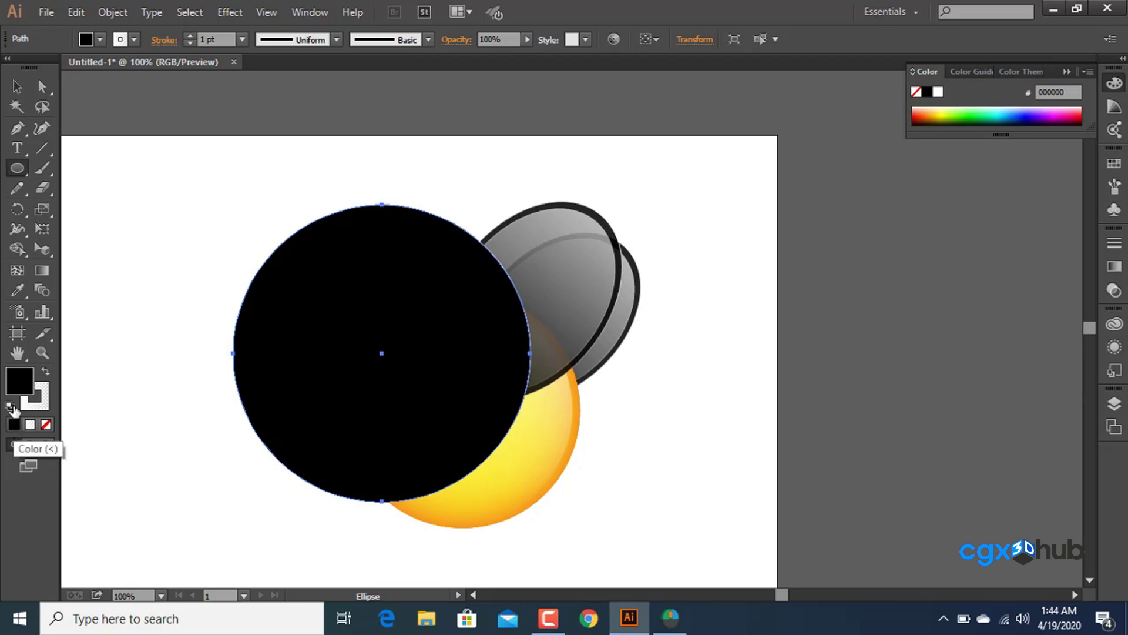
Duplicate the black circle slightly to the upper left and remove the stroke from both circles.
{"action": "key", "text": "alt"}
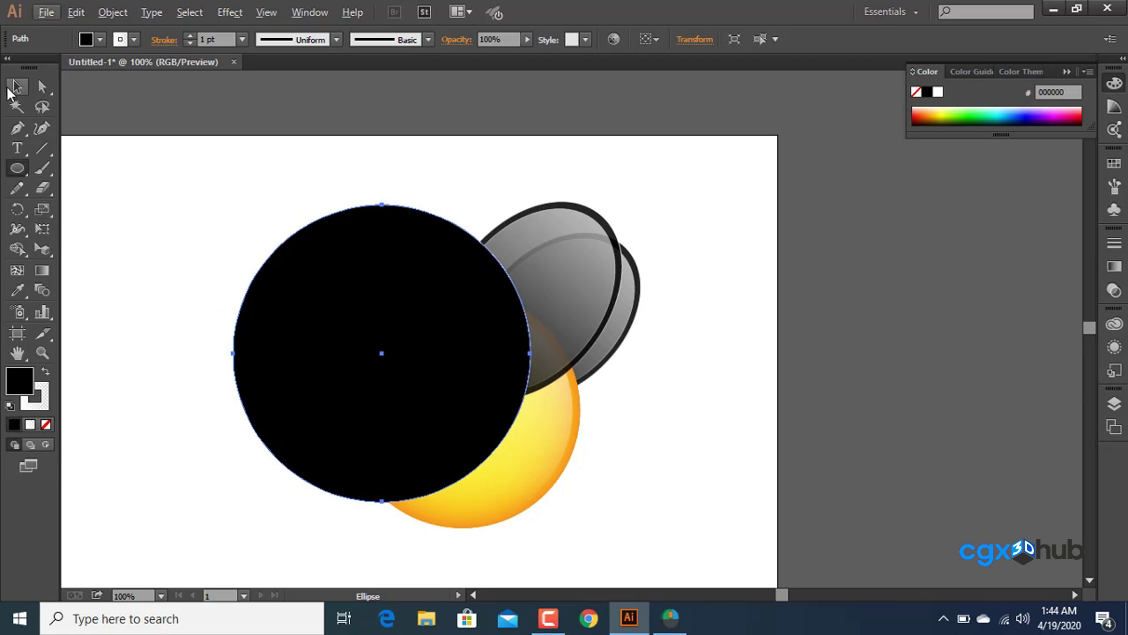
{"action": "left_click", "coordinate": [17, 88]}
{"action": "left_click_drag", "start_coordinate": [341, 361], "coordinate": [323, 339]}
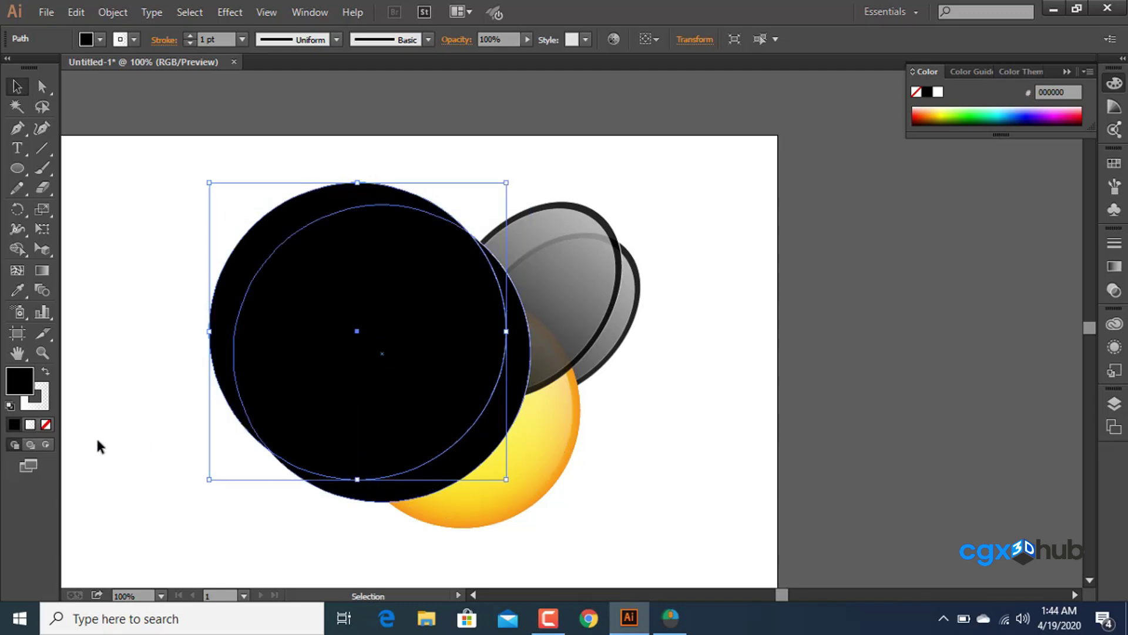
{"action": "left_click", "coordinate": [45, 402]}
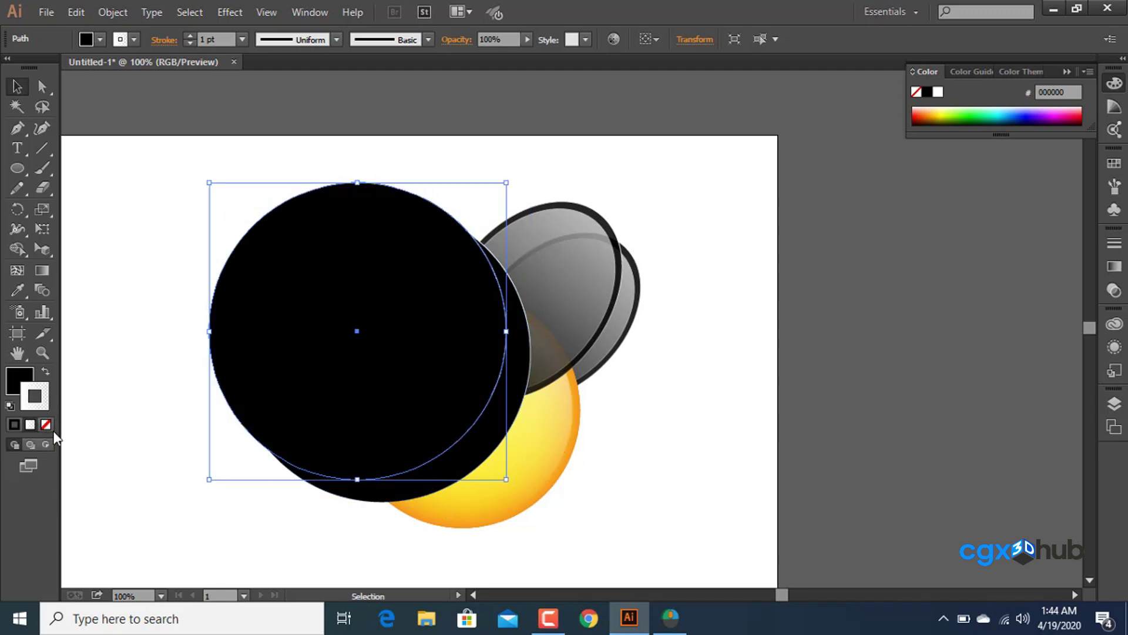
{"action": "left_click", "coordinate": [46, 424]}
{"action": "left_click", "coordinate": [358, 500]}
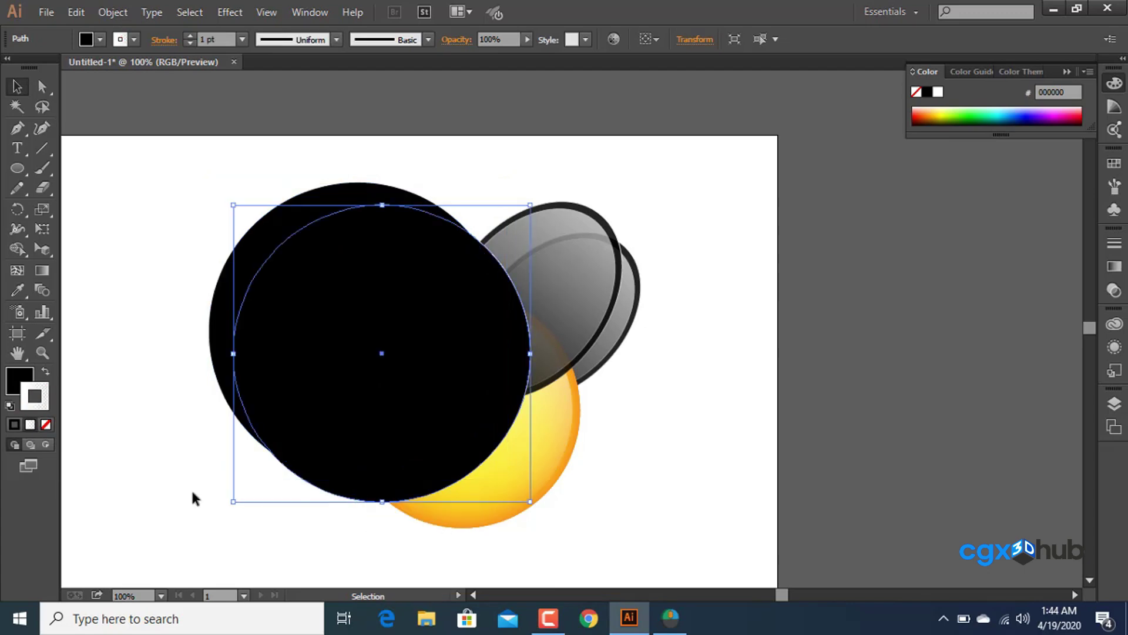
{"action": "left_click", "coordinate": [47, 425]}
Move both black circles off the artboard to its upper left and spread them apart so they only partly overlap.
{"action": "left_click", "coordinate": [120, 280]}
{"action": "left_click", "coordinate": [229, 314]}
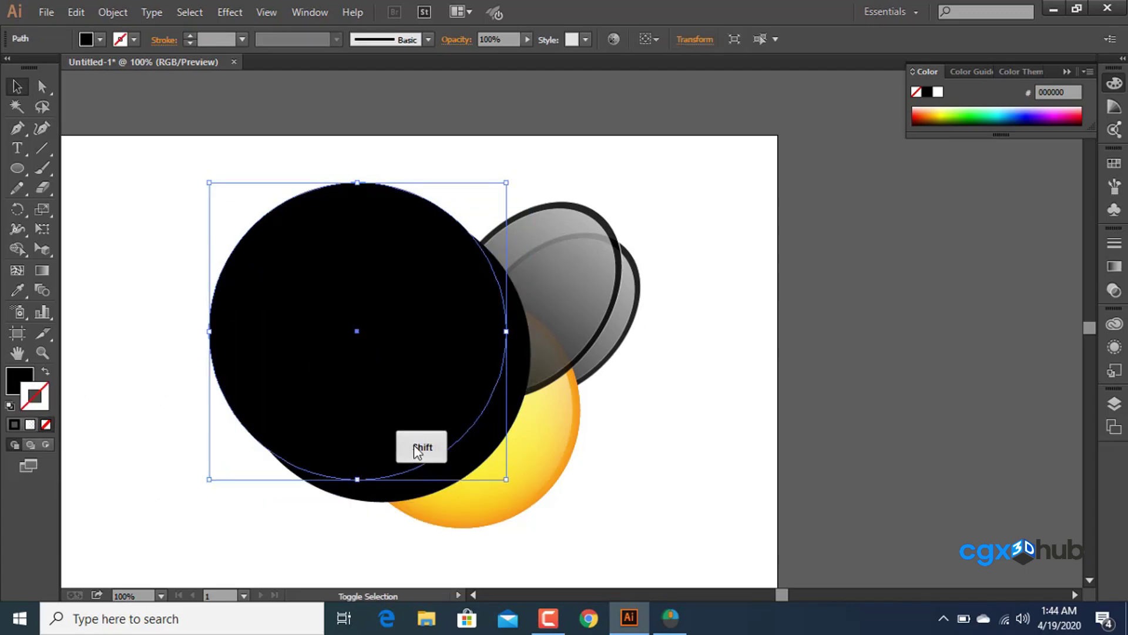
{"action": "left_click", "coordinate": [456, 467], "text": "shift"}
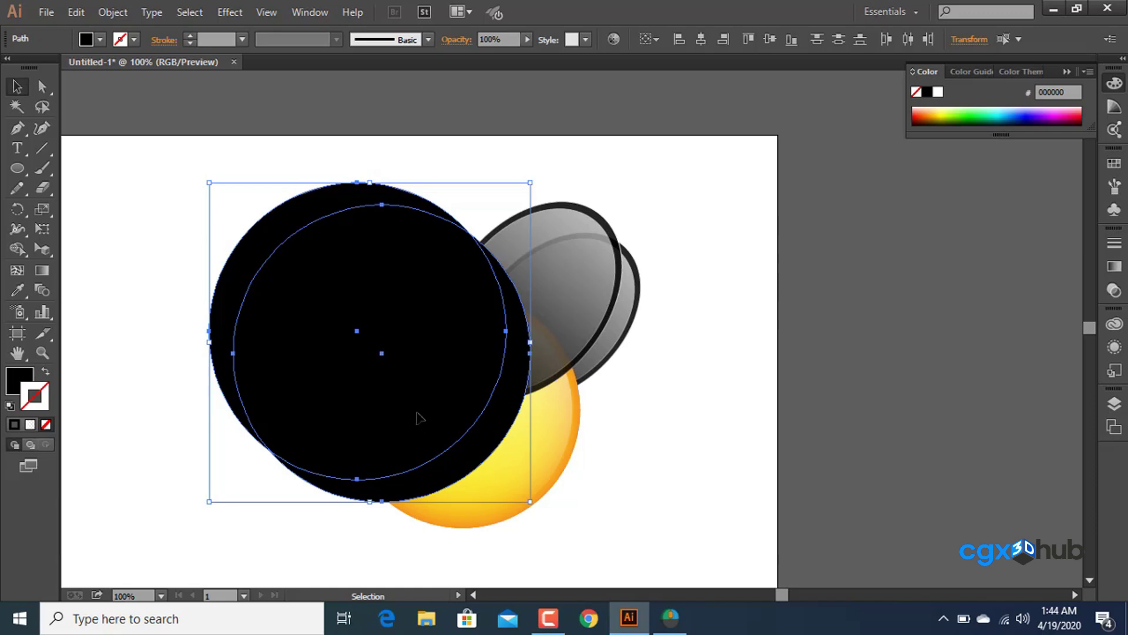
{"action": "left_click_drag", "start_coordinate": [429, 329], "coordinate": [330, 259]}
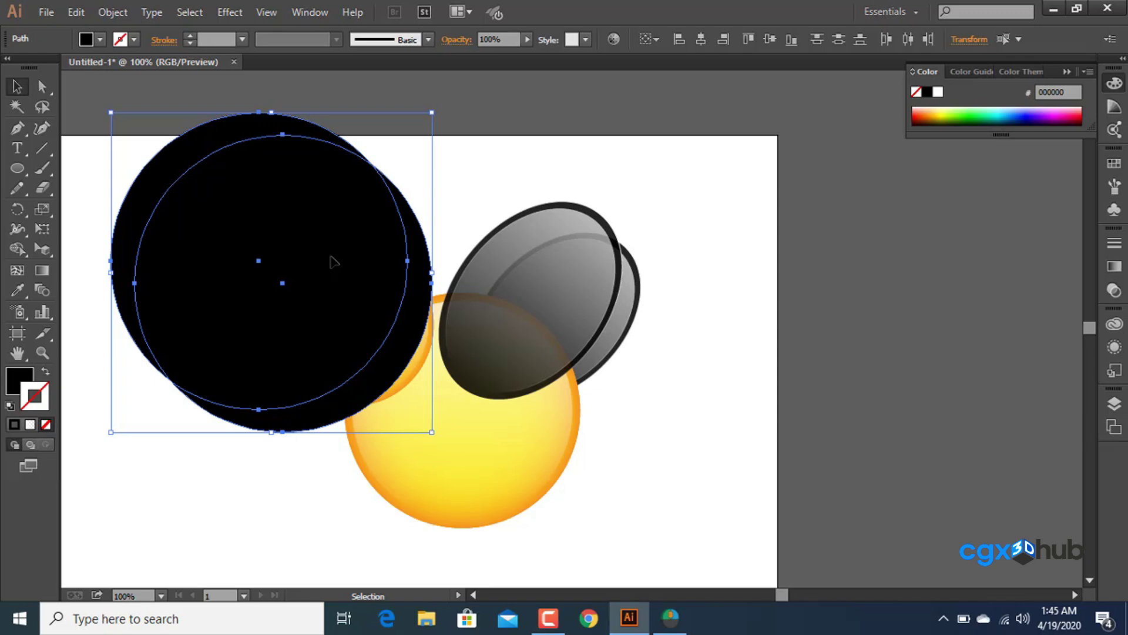
{"action": "left_click", "coordinate": [360, 221], "text": "ctrl+alt"}
{"action": "left_click_drag", "start_coordinate": [485, 360], "coordinate": [170, 202]}
{"action": "left_click", "coordinate": [492, 254]}
{"action": "left_click_drag", "start_coordinate": [364, 239], "coordinate": [248, 212]}
Fill the right-hand circle beside the artboard with green 21D400.
{"action": "left_click_drag", "start_coordinate": [178, 206], "coordinate": [177, 207]}
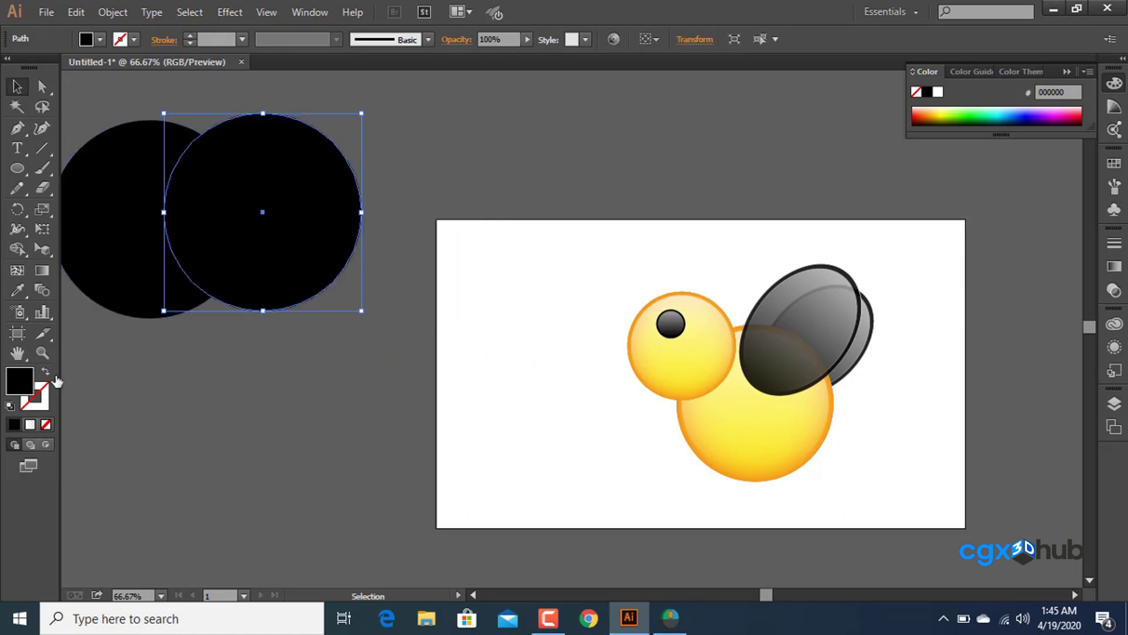
{"action": "left_click", "coordinate": [965, 116]}
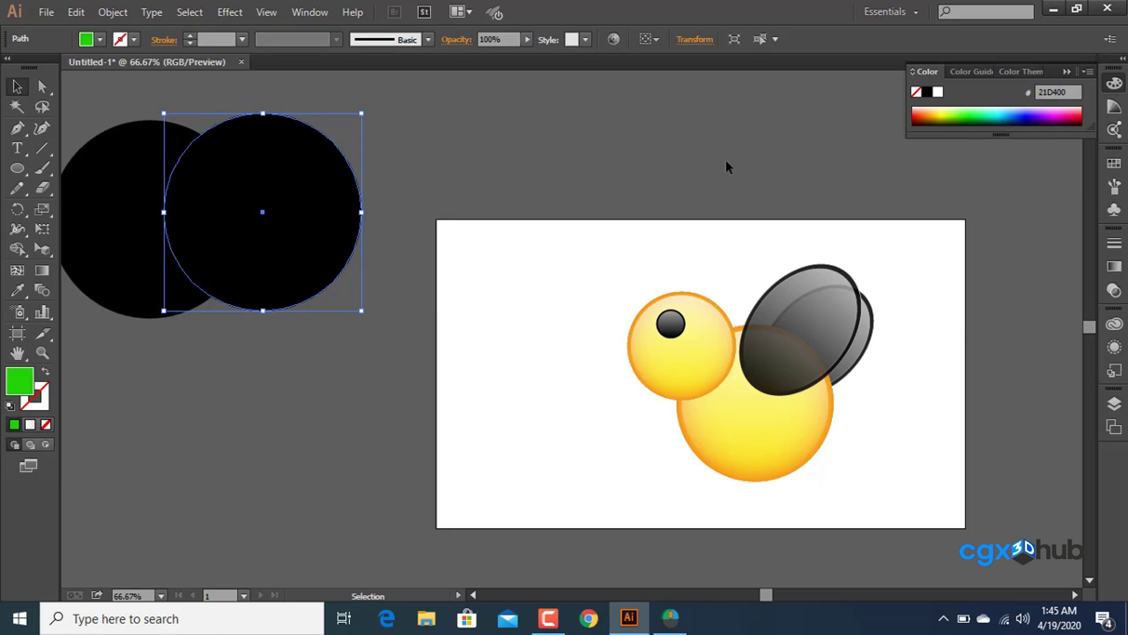
{"action": "left_click", "coordinate": [496, 158]}
Select the black and green circles together and show the Pathfinder operations.
{"action": "left_click_drag", "start_coordinate": [530, 114], "coordinate": [185, 303]}
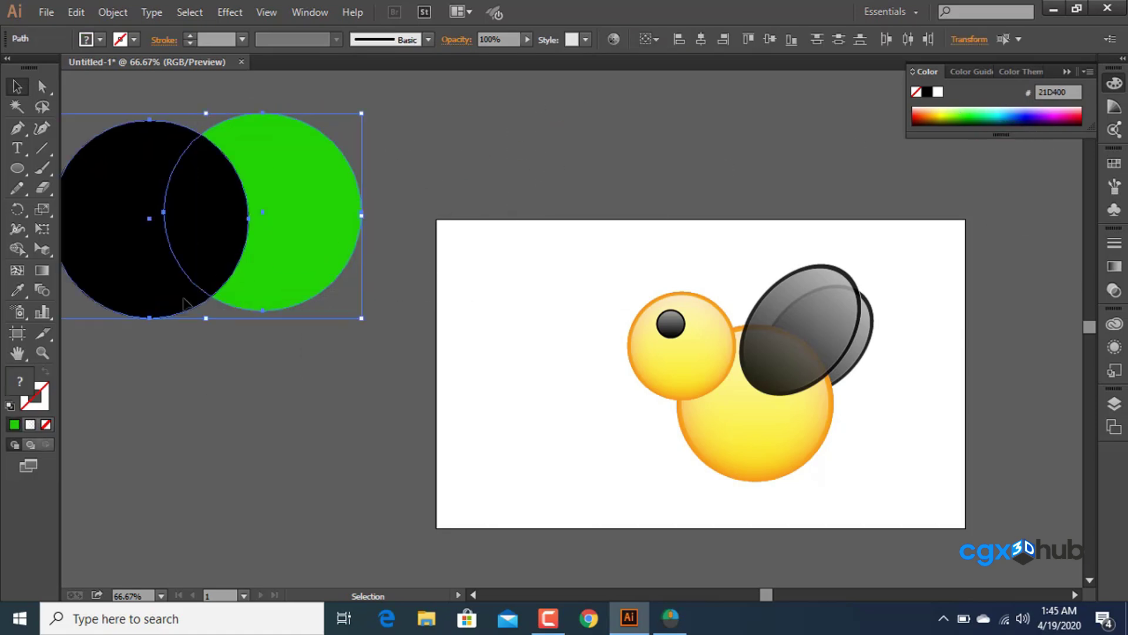
{"action": "left_click", "coordinate": [310, 12]}
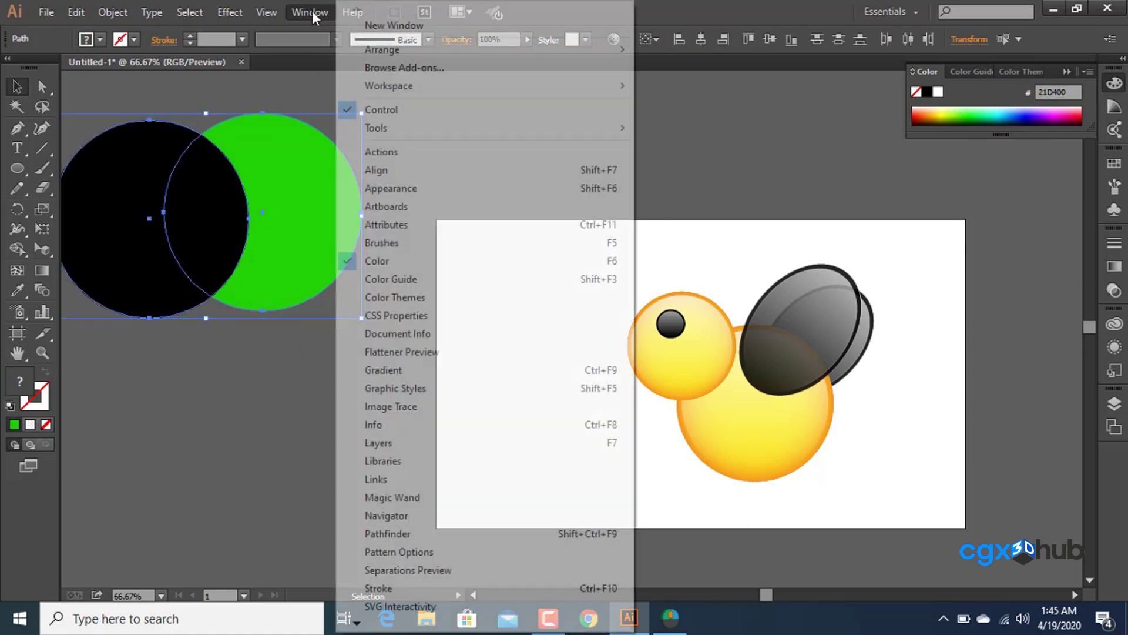
{"action": "left_click", "coordinate": [435, 540]}
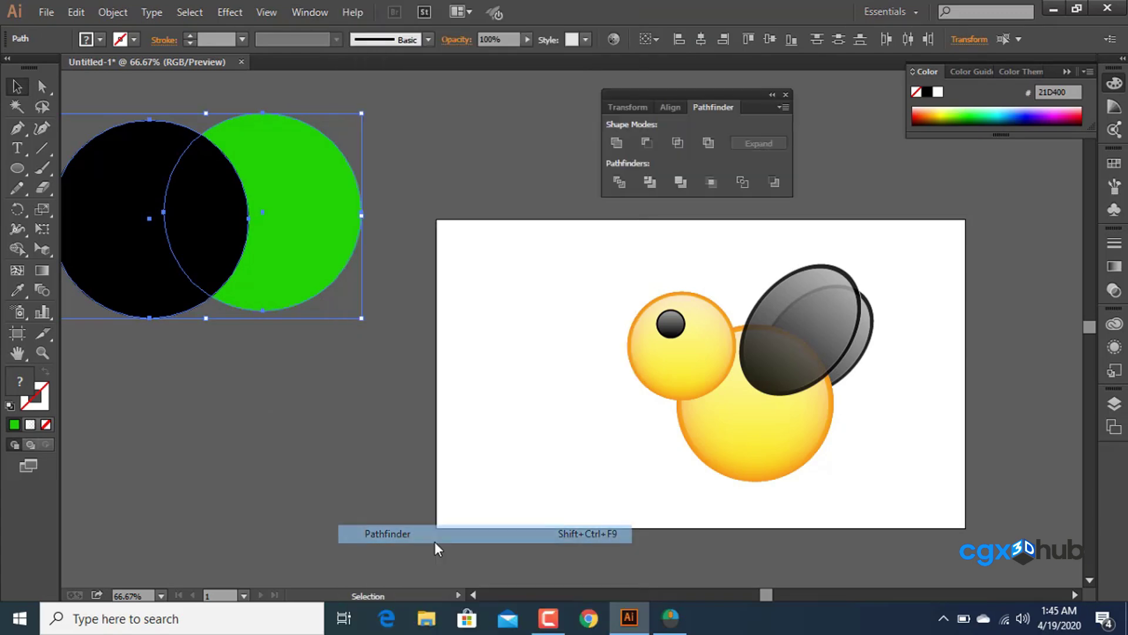
Try to unite the black and green circles into one shape and undo the union.
{"action": "left_click", "coordinate": [613, 149]}
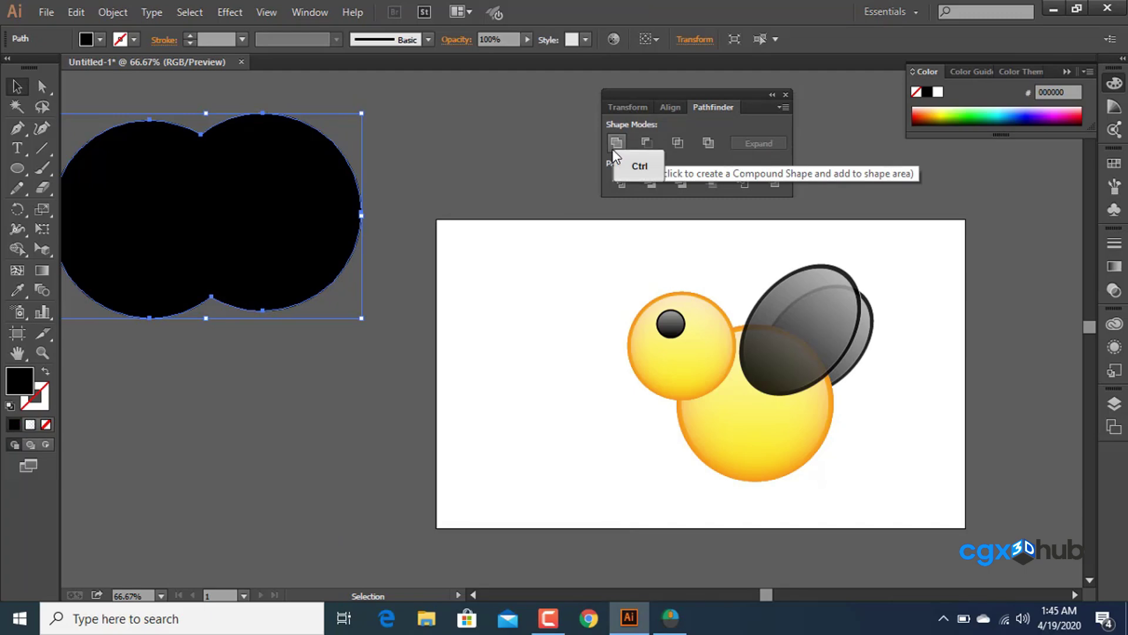
{"action": "key", "text": "ctrl+z"}
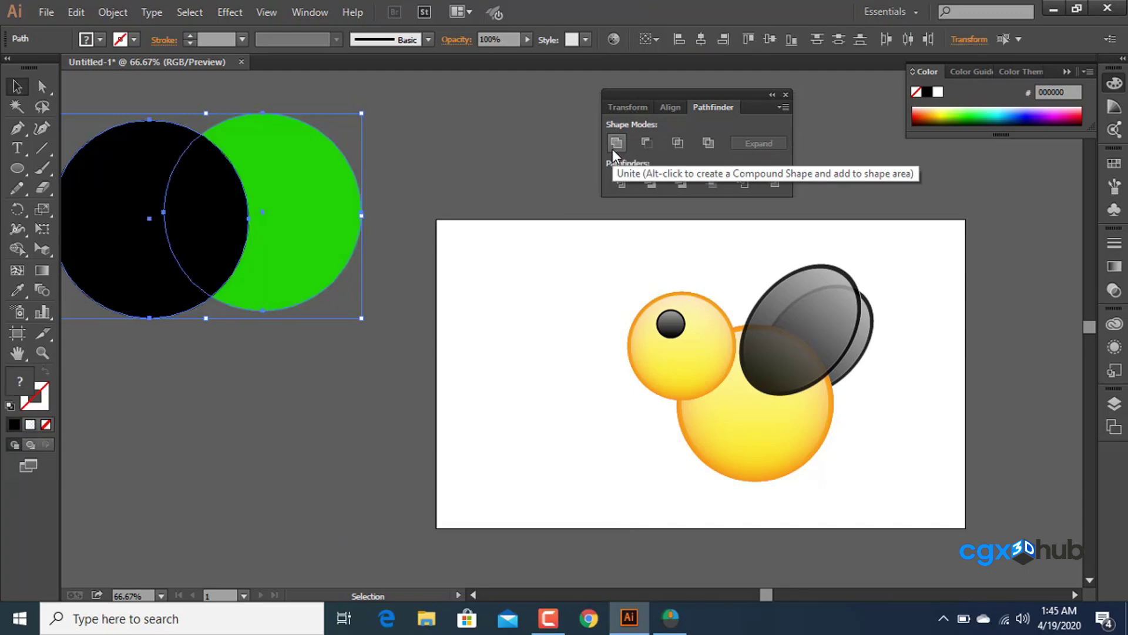
Try the Minus Front, Intersect and Exclude operations on the black and green circles, undoing each one.
{"action": "left_click", "coordinate": [645, 143]}
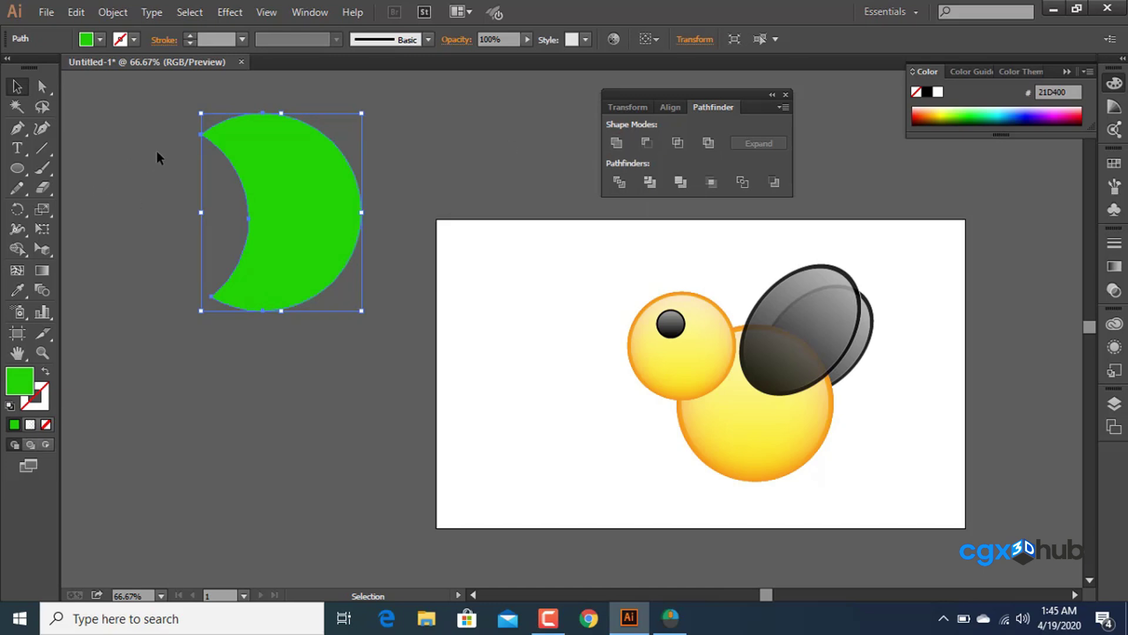
{"action": "key", "text": "ctrl+z"}
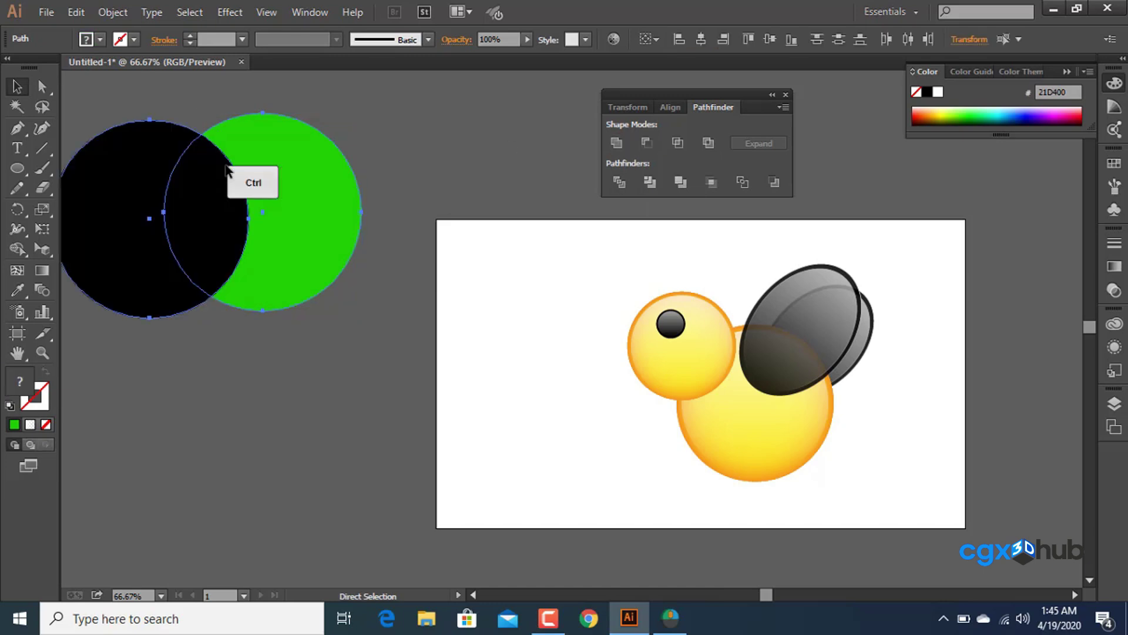
{"action": "left_click", "coordinate": [678, 144]}
{"action": "key", "text": "ctrl+z"}
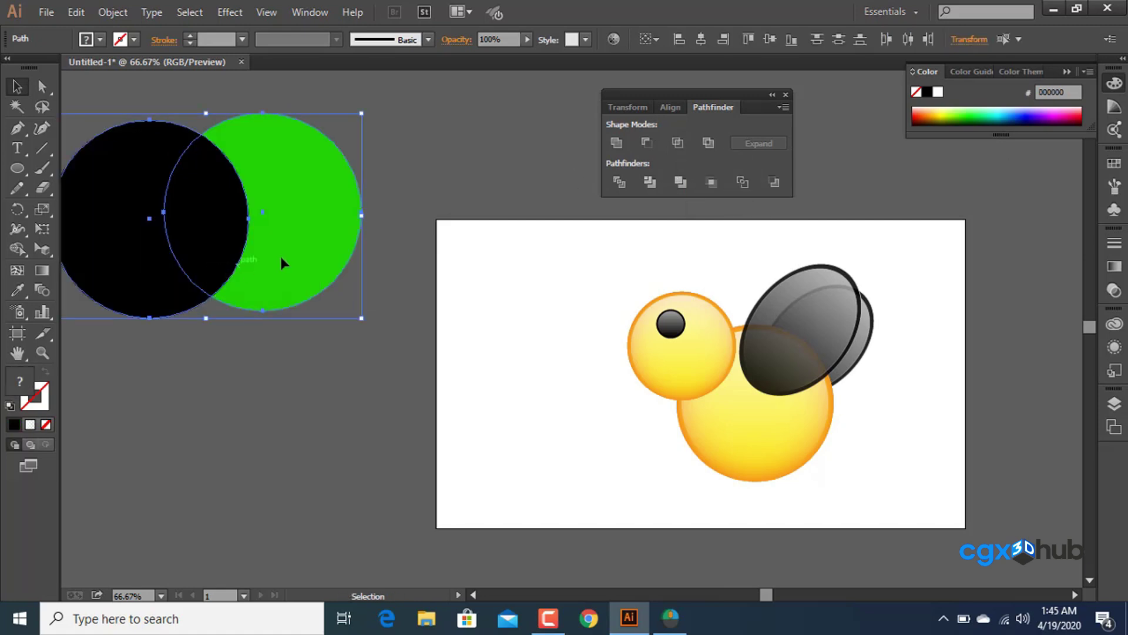
{"action": "left_click", "coordinate": [707, 142]}
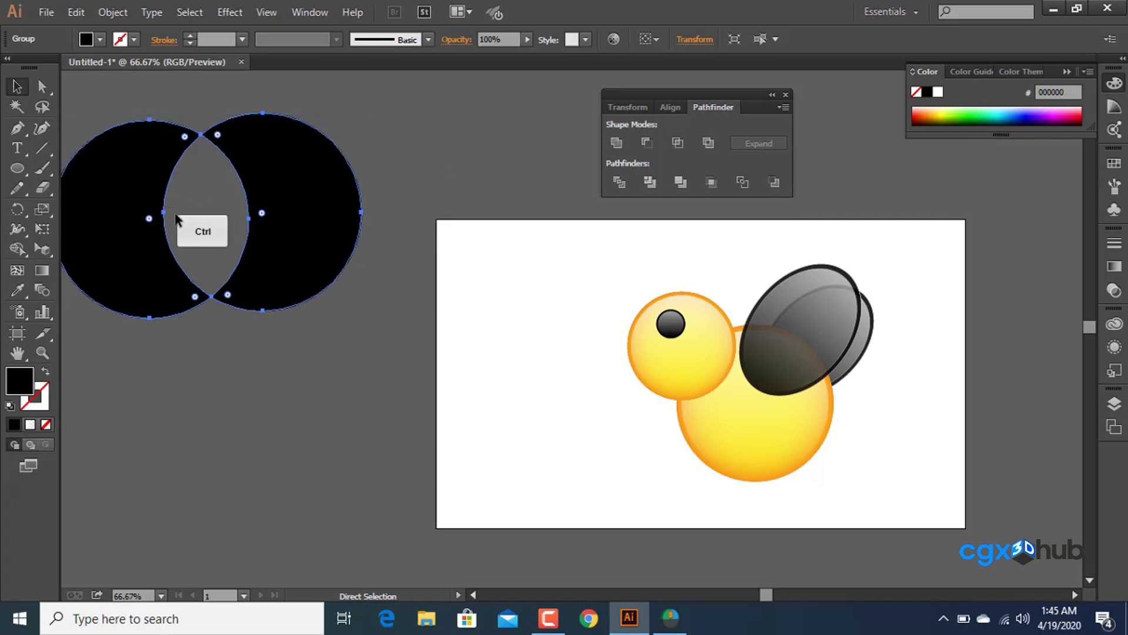
{"action": "key", "text": "ctrl+z"}
Undo the green fill and the moves of the two circles, back to their closely overlapping positions on the artboard.
{"action": "key", "text": "ctrl+z"}
{"action": "key", "text": "ctrl+z"}
{"action": "key", "text": "ctrl+z"}
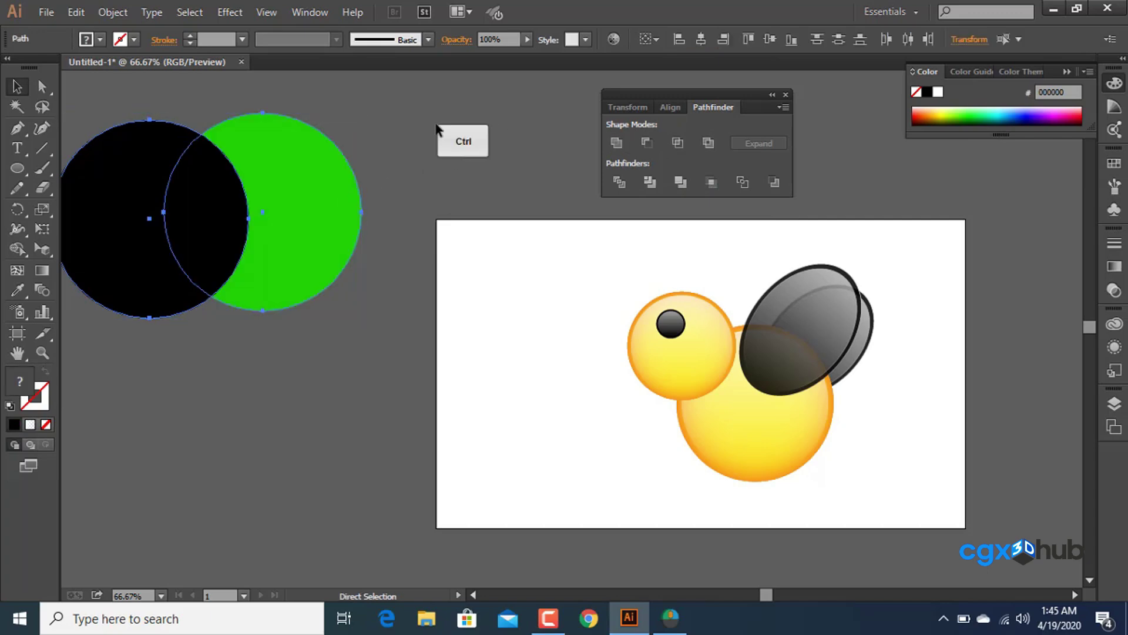
{"action": "key", "text": "ctrl+z"}
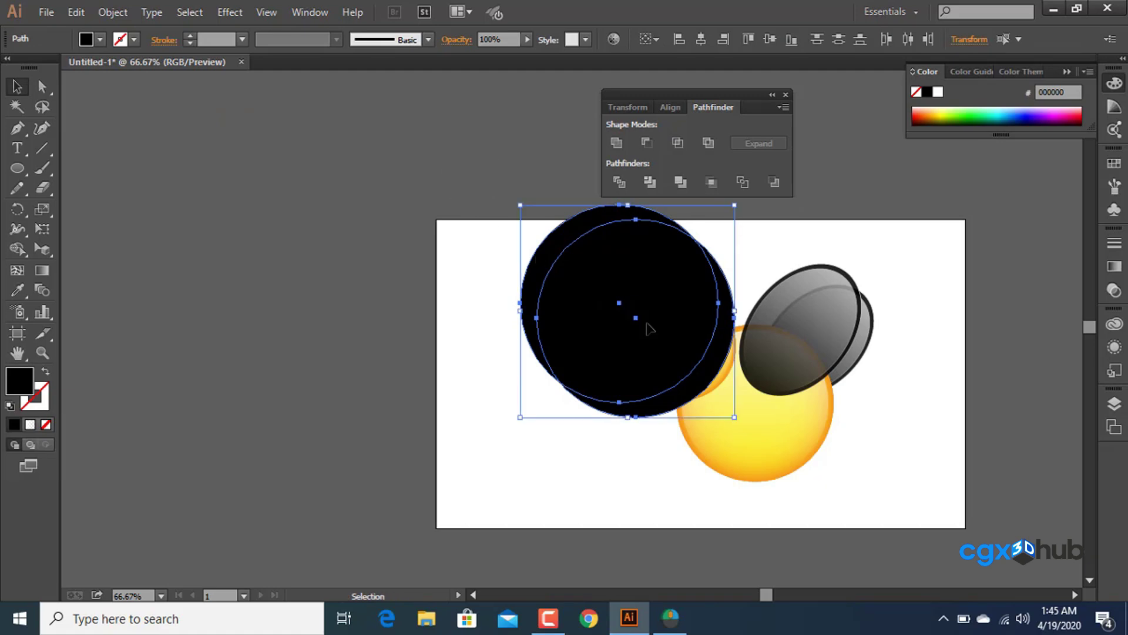
Subtract the front black circle from the back one to make a crescent, and place it and one copy as parallel stripes across the body.
{"action": "left_click", "coordinate": [646, 143]}
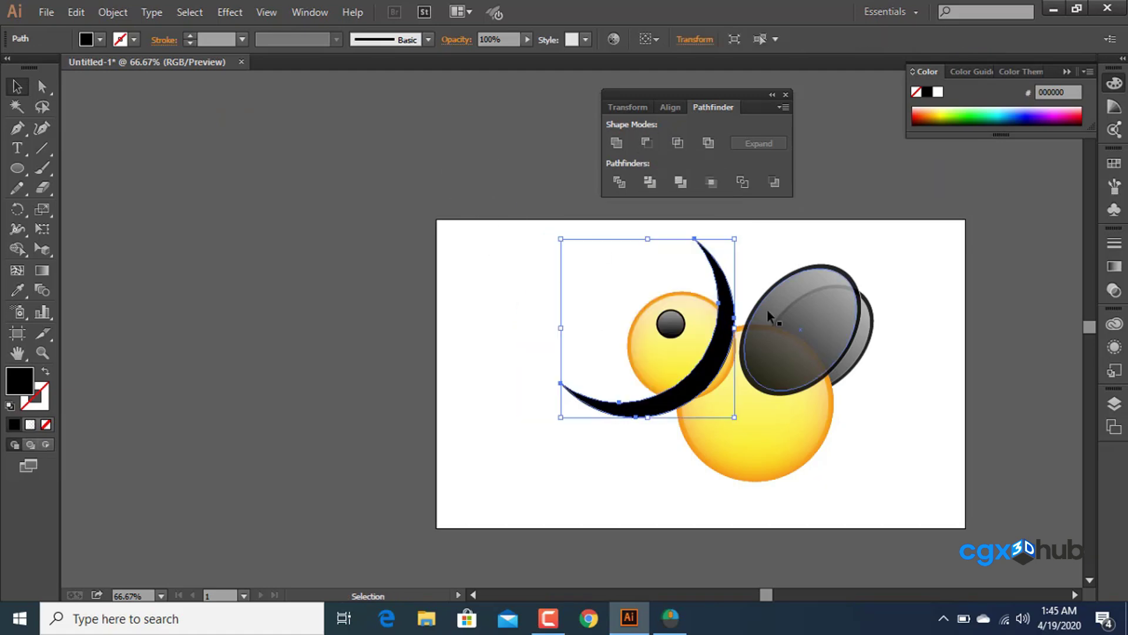
{"action": "left_click", "coordinate": [490, 264]}
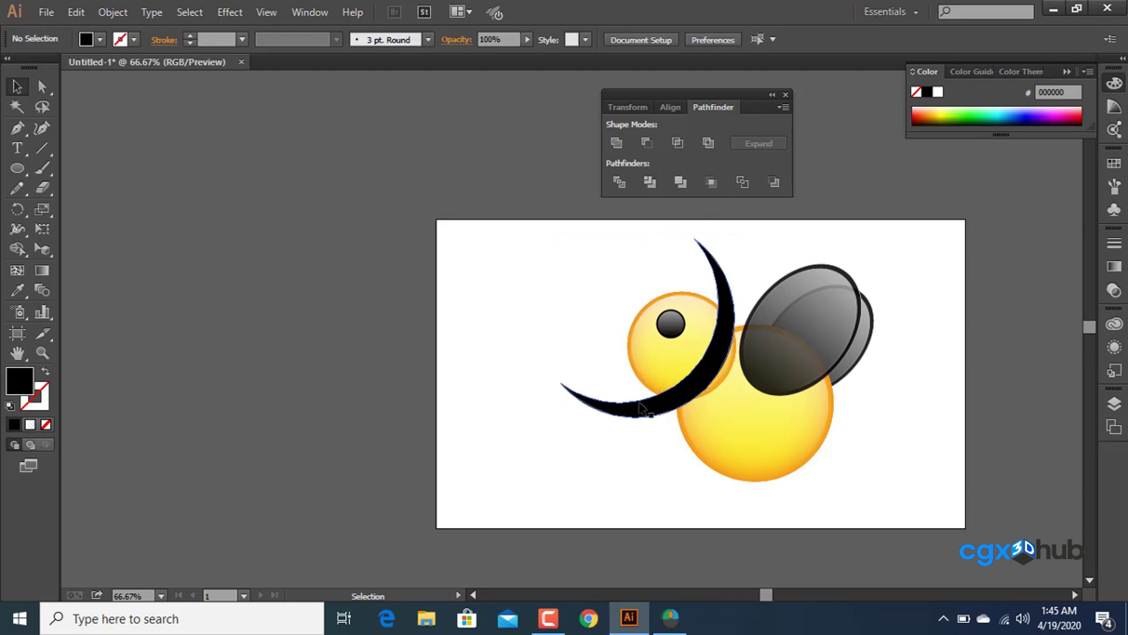
{"action": "left_click_drag", "start_coordinate": [659, 411], "coordinate": [752, 470]}
{"action": "left_click", "coordinate": [709, 450]}
{"action": "key", "text": "ctrl+space"}
{"action": "left_click", "coordinate": [788, 395]}
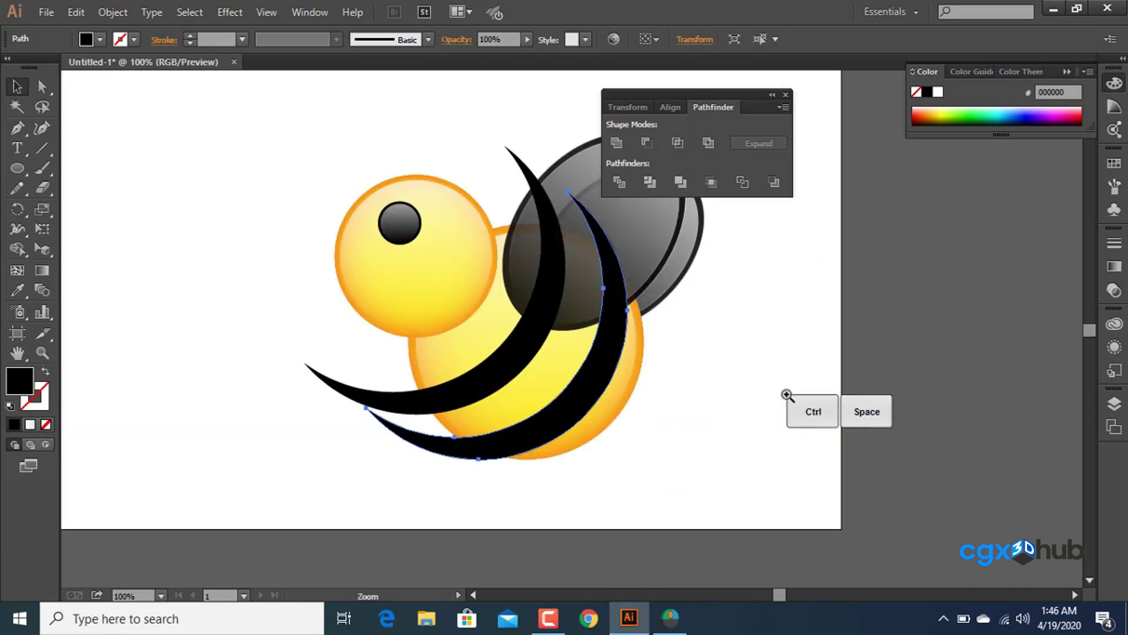
{"action": "left_click", "coordinate": [164, 182]}
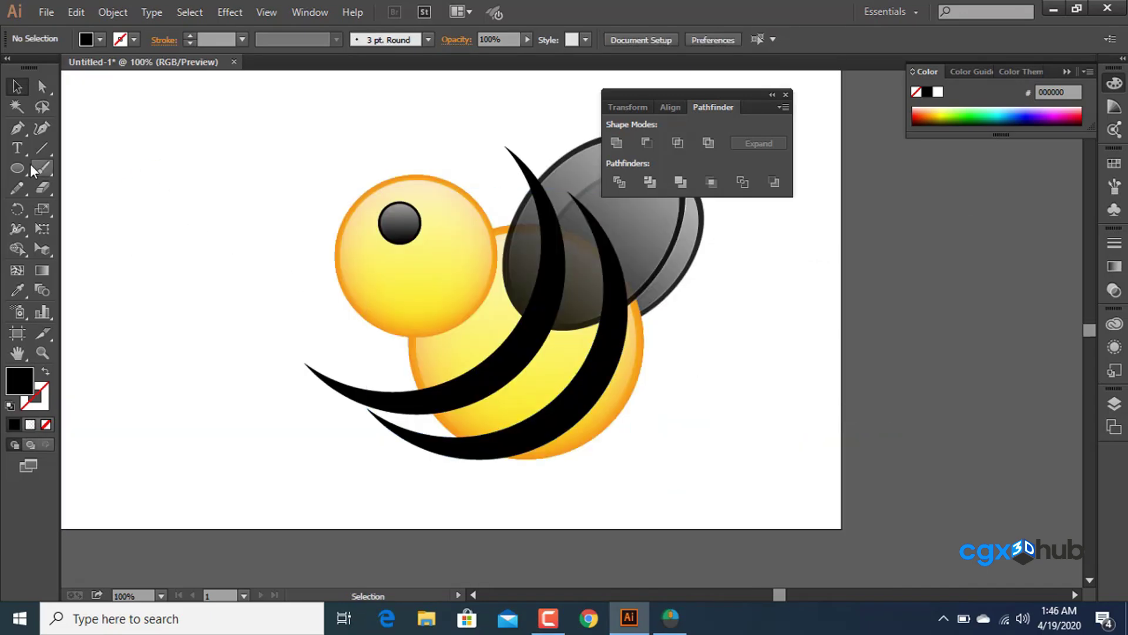
Draw a black circle the size of the body and nudge it left until it exactly covers the body.
{"action": "key", "text": "l"}
{"action": "left_click_drag", "start_coordinate": [487, 323], "coordinate": [619, 458]}
{"action": "key", "text": "shift"}
{"action": "key", "text": "space"}
{"action": "key", "text": "space"}
{"action": "key", "text": "space"}
{"action": "key", "text": "space"}
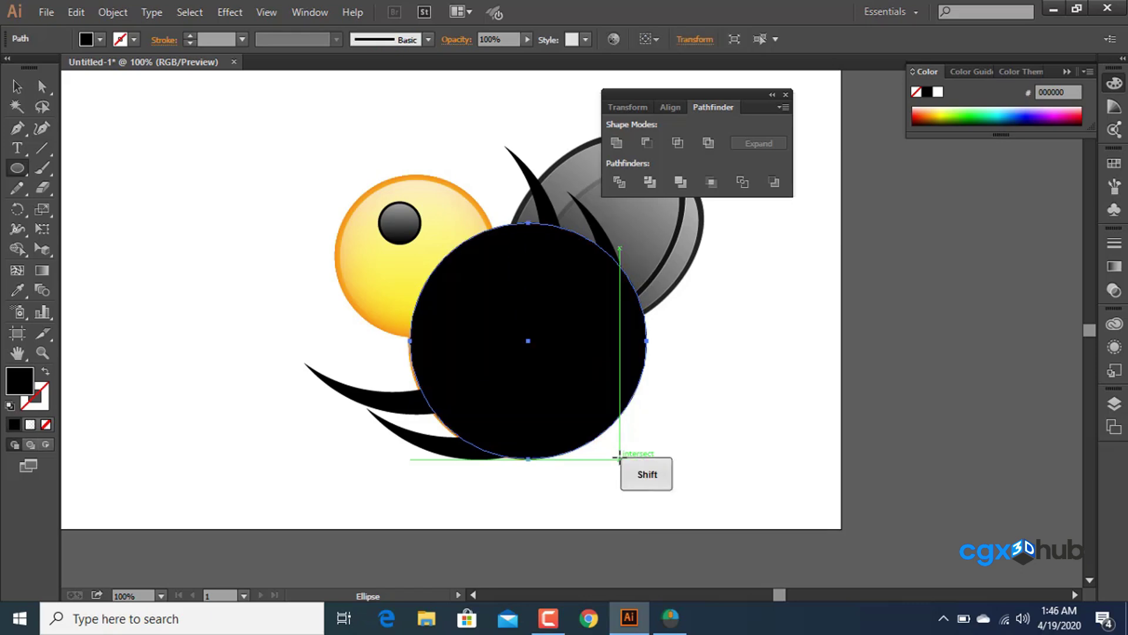
{"action": "key", "text": "Left"}
{"action": "key", "text": "Left"}
{"action": "key", "text": "Left"}
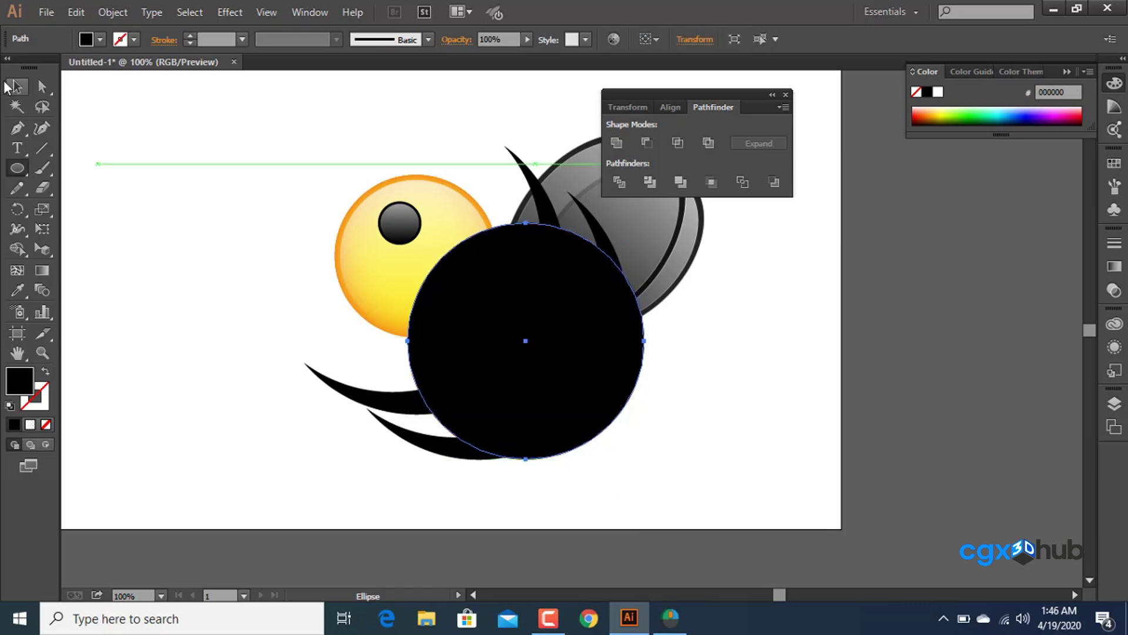
Make a clipping mask from the black circle and both crescents so the stripes are trimmed to the body outline.
{"action": "left_click", "coordinate": [17, 87]}
{"action": "left_click", "coordinate": [528, 169], "text": "shift"}
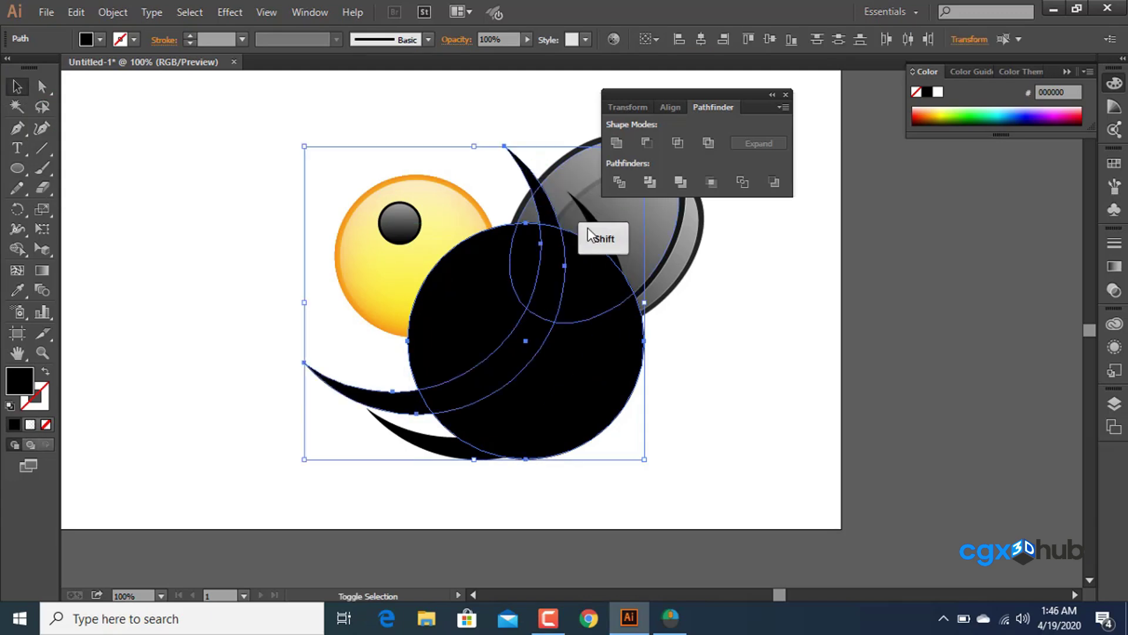
{"action": "left_click", "coordinate": [598, 236], "text": "shift"}
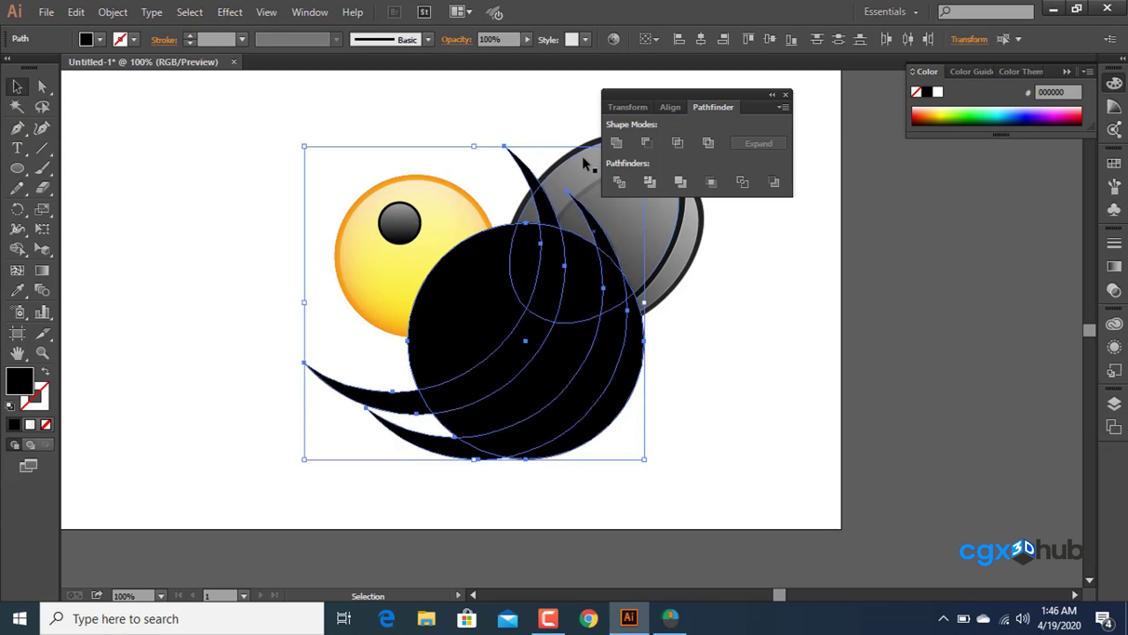
{"action": "right_click", "coordinate": [509, 301]}
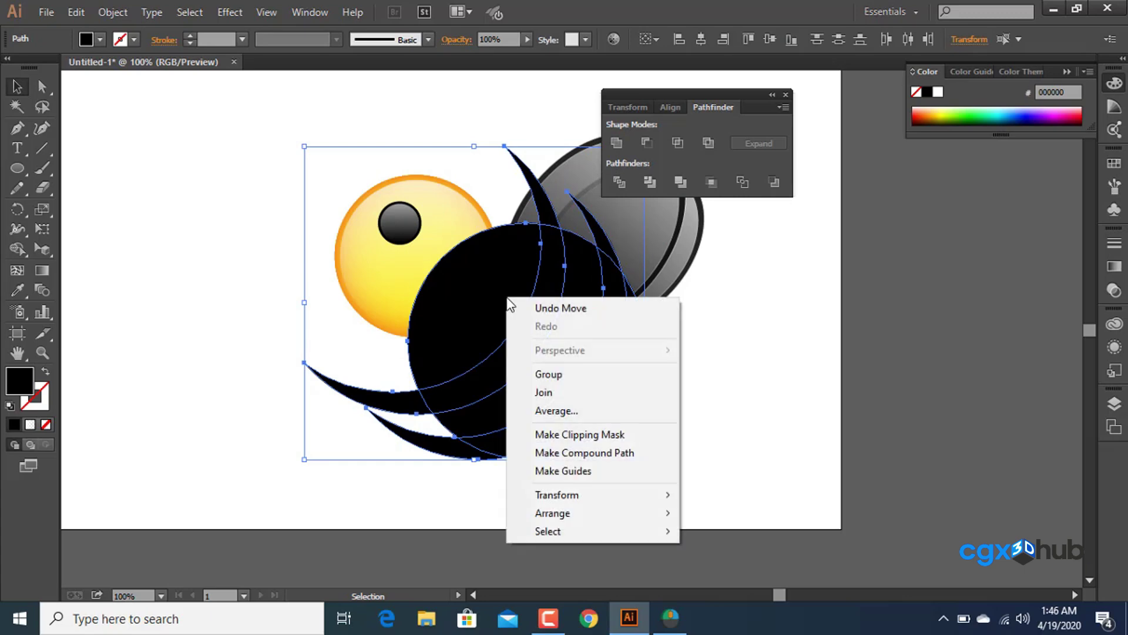
{"action": "left_click", "coordinate": [617, 436]}
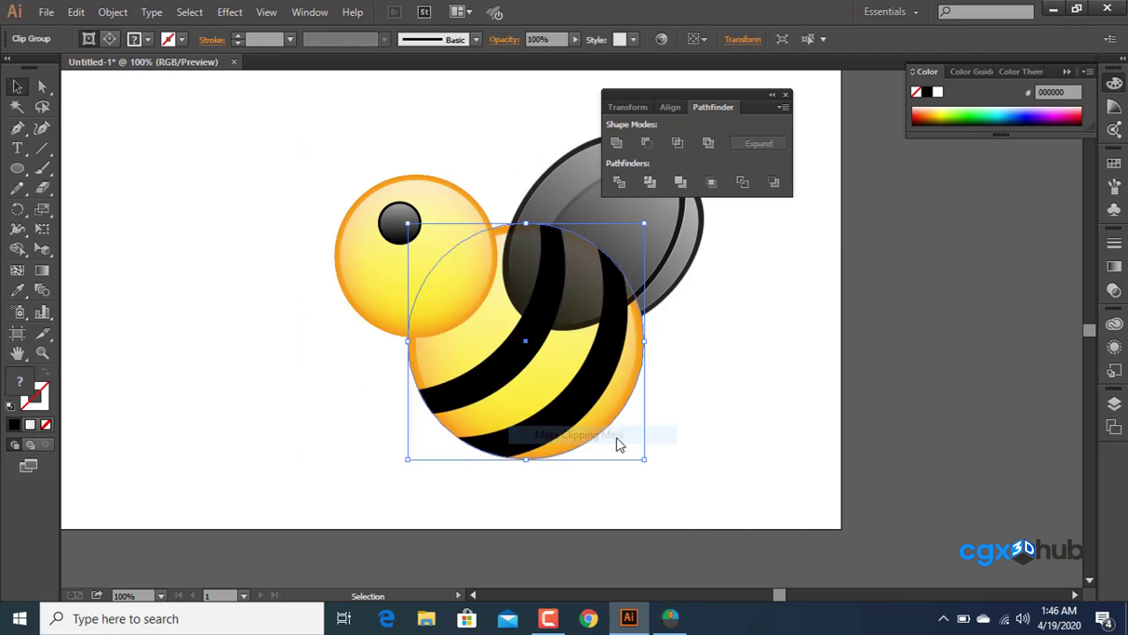
{"action": "left_click", "coordinate": [731, 313]}
Draw two tall black ellipses side by side and a wide ellipse crossing both, in the empty area left of the bee.
{"action": "left_click", "coordinate": [17, 168]}
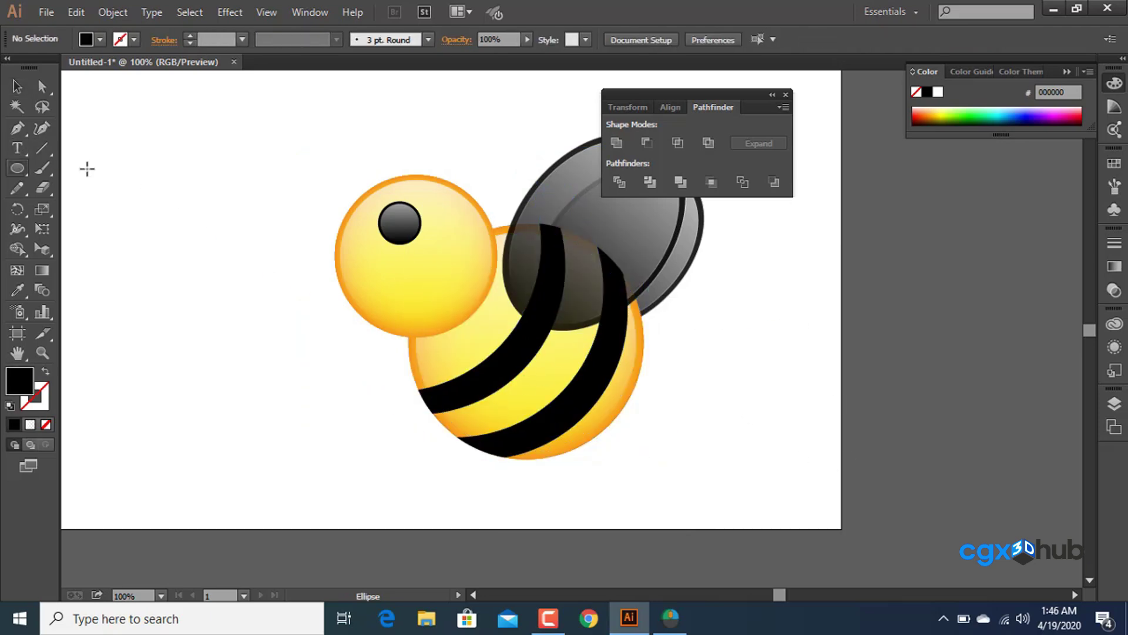
{"action": "left_click_drag", "start_coordinate": [159, 140], "coordinate": [87, 322]}
{"action": "left_click_drag", "start_coordinate": [248, 136], "coordinate": [177, 322]}
{"action": "left_click_drag", "start_coordinate": [254, 206], "coordinate": [126, 253]}
Clip the two tall ellipses with the wide ellipse as a clipping mask, and delete the clipped group.
{"action": "left_click", "coordinate": [17, 86]}
{"action": "left_click_drag", "start_coordinate": [165, 121], "coordinate": [368, 287]}
{"action": "right_click", "coordinate": [284, 221]}
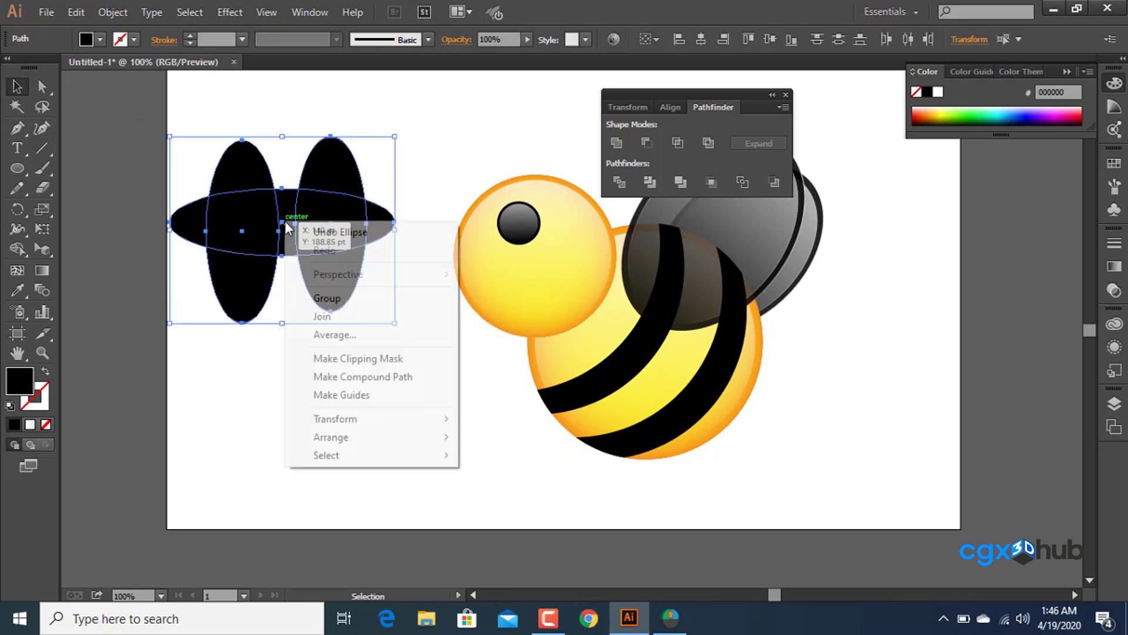
{"action": "left_click", "coordinate": [379, 365]}
{"action": "left_click", "coordinate": [378, 360]}
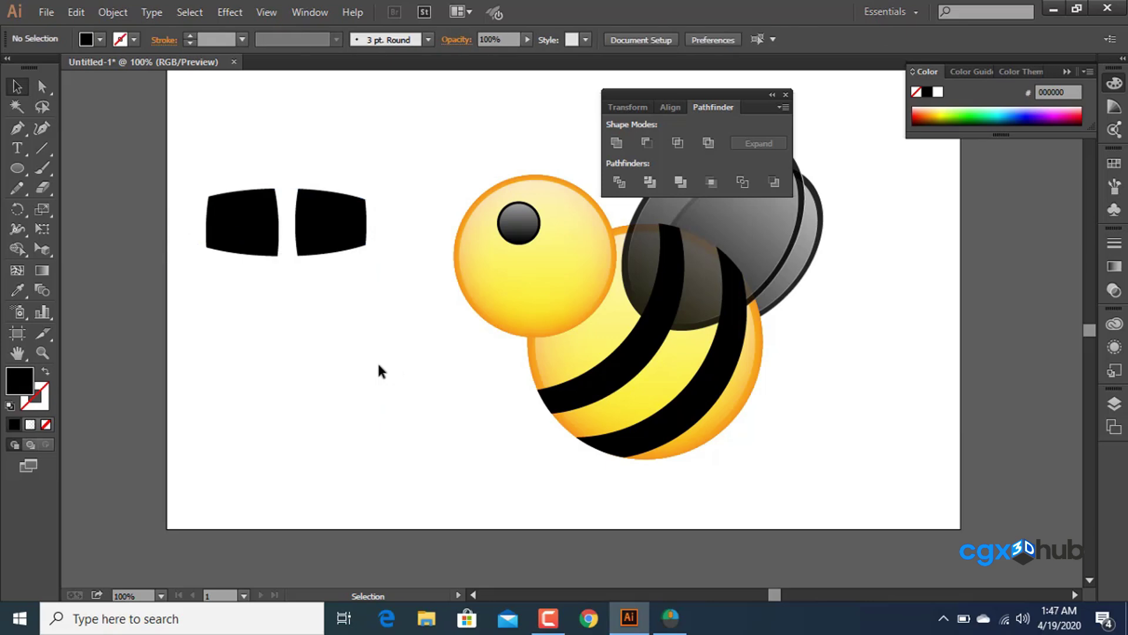
{"action": "scroll", "coordinate": [259, 318], "scroll_direction": "up", "scroll_amount": 3}
{"action": "left_click", "coordinate": [259, 317]}
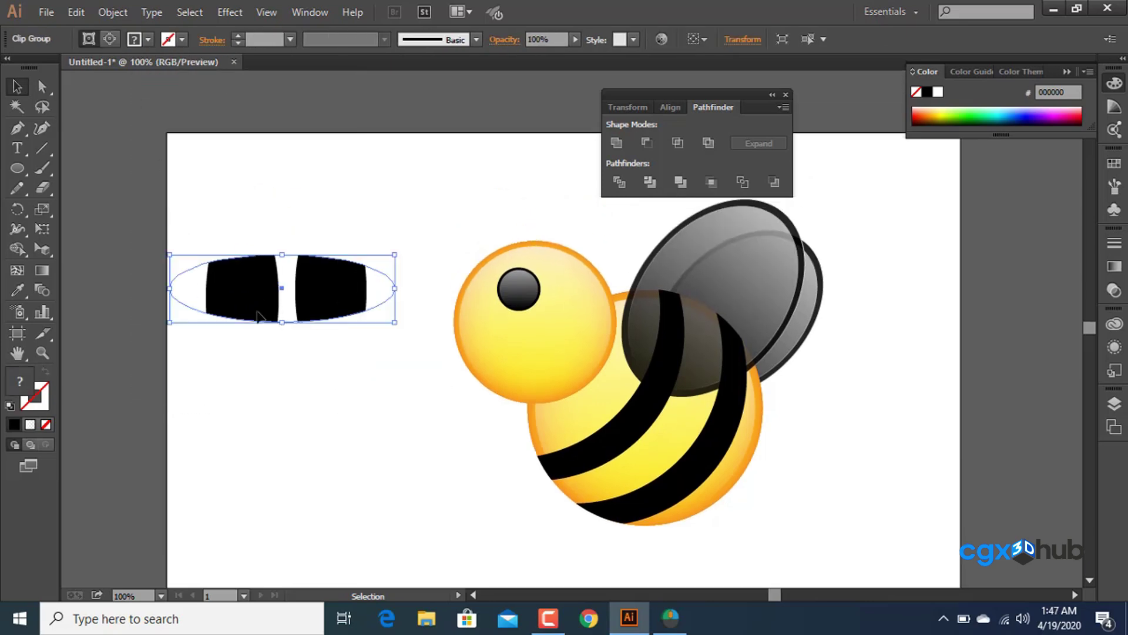
{"action": "key", "text": "Delete"}
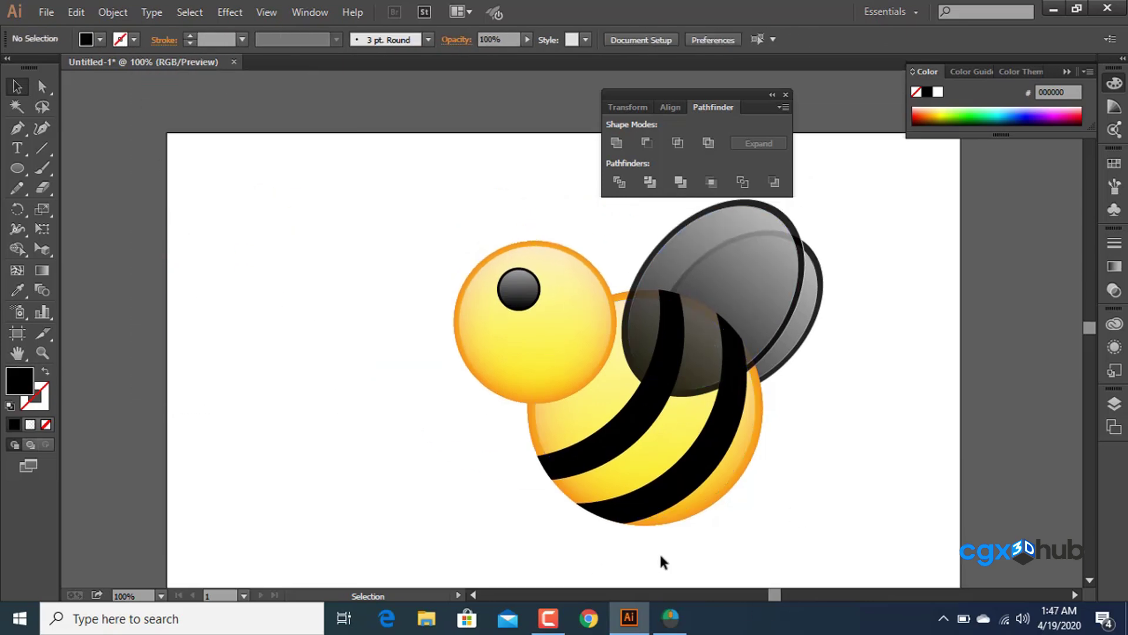
Bring the front wing group to the front so it lies over the black stripes.
{"action": "left_click", "coordinate": [740, 406], "text": "ctrl+alt"}
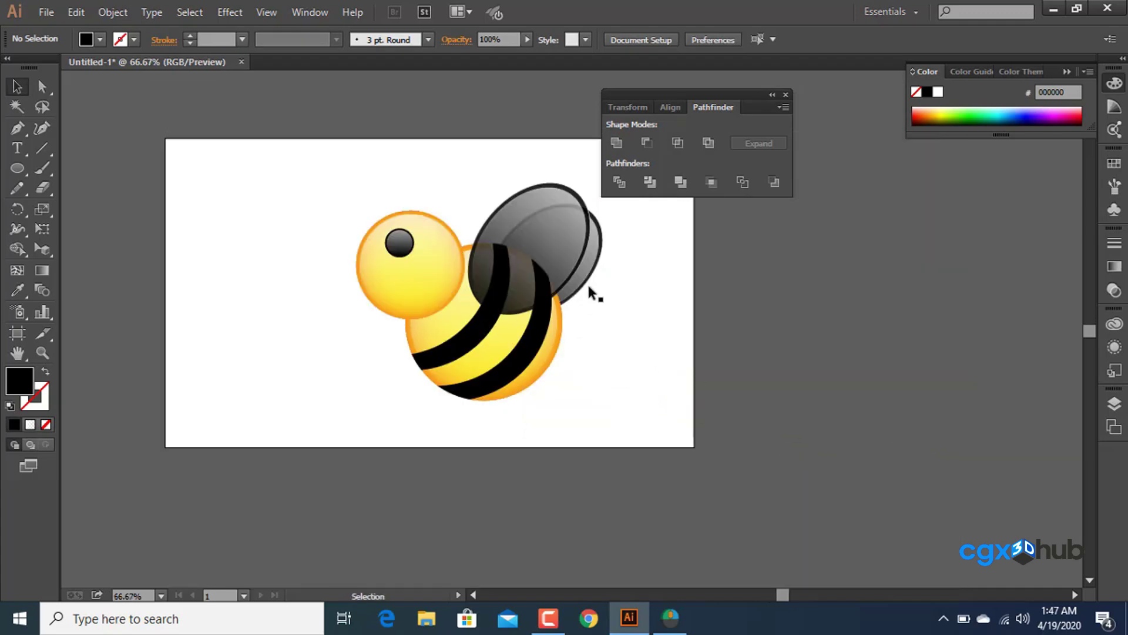
{"action": "left_click", "coordinate": [517, 231]}
{"action": "right_click", "coordinate": [517, 231]}
{"action": "mouse_move", "coordinate": [587, 365]}
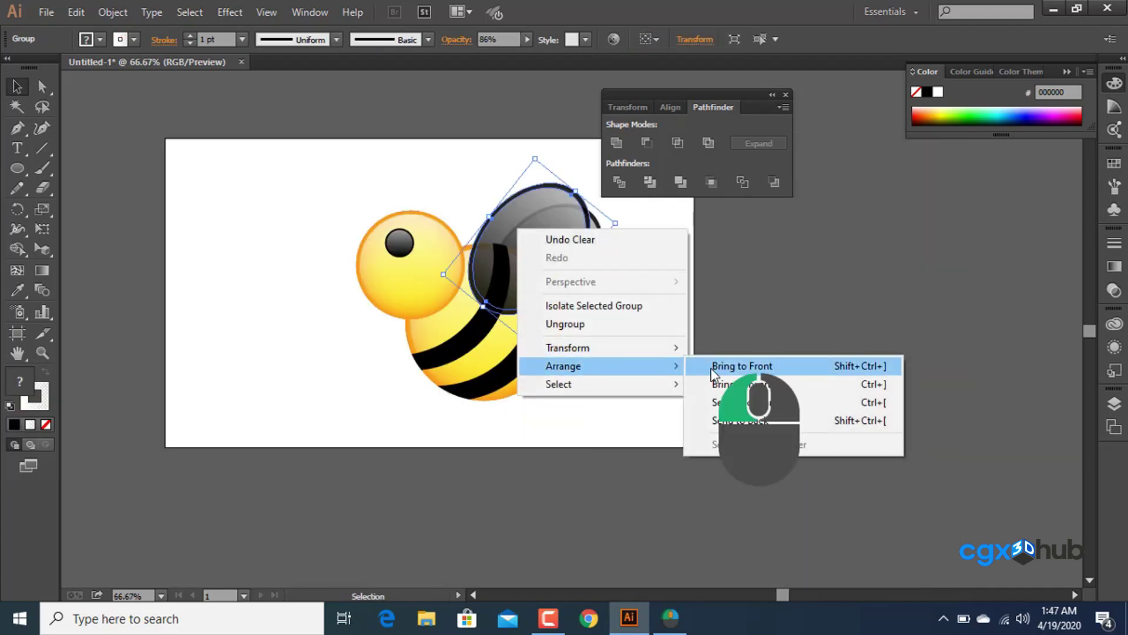
{"action": "left_click", "coordinate": [722, 294]}
{"action": "left_click", "coordinate": [609, 368]}
Examine the transparent wings over the striped body and the lower body edge close up.
{"action": "left_click", "coordinate": [534, 325], "text": "ctrl"}
{"action": "left_click", "coordinate": [533, 326], "text": "ctrl"}
{"action": "left_click_drag", "start_coordinate": [576, 255], "coordinate": [474, 328]}
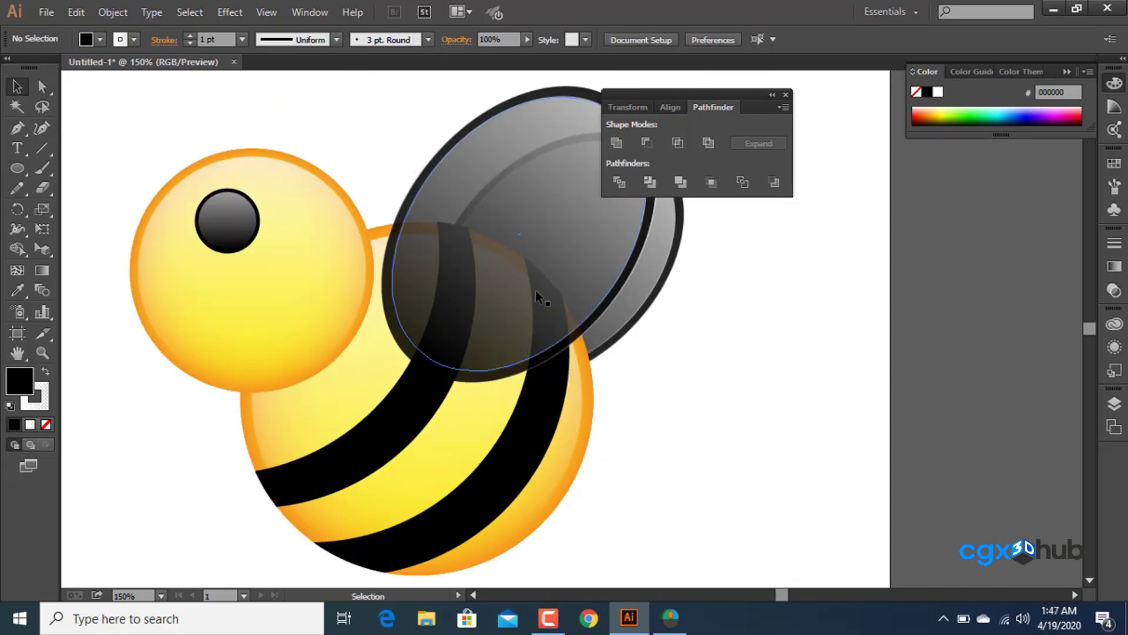
{"action": "key", "text": "space"}
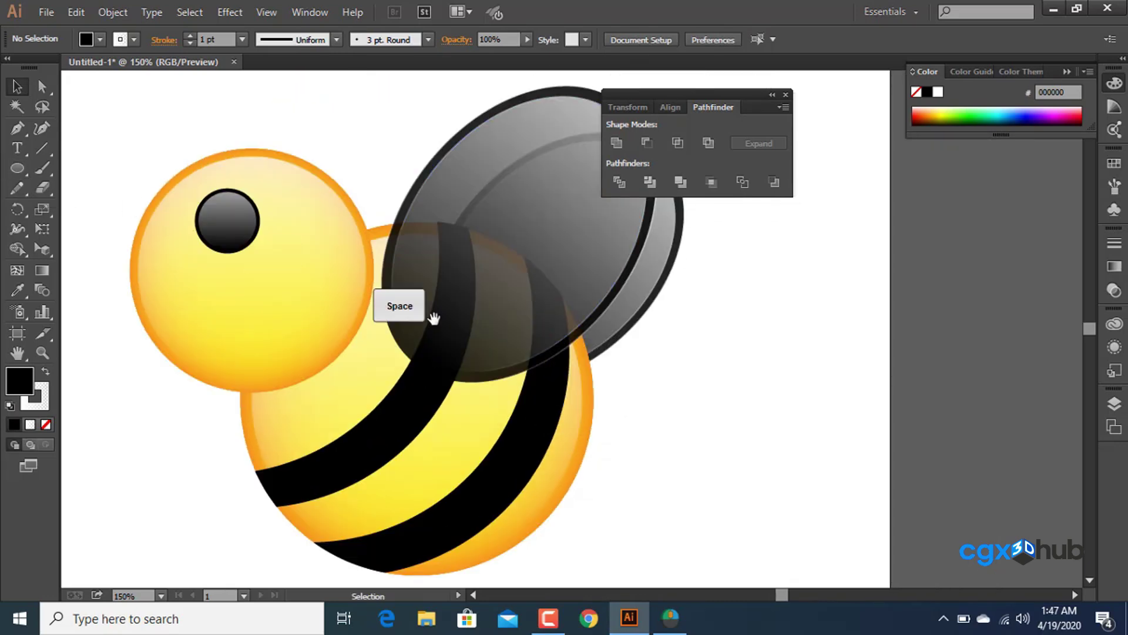
{"action": "left_click_drag", "start_coordinate": [443, 309], "coordinate": [438, 235]}
{"action": "key", "text": "space"}
{"action": "left_click", "coordinate": [477, 377], "text": "ctrl+alt"}
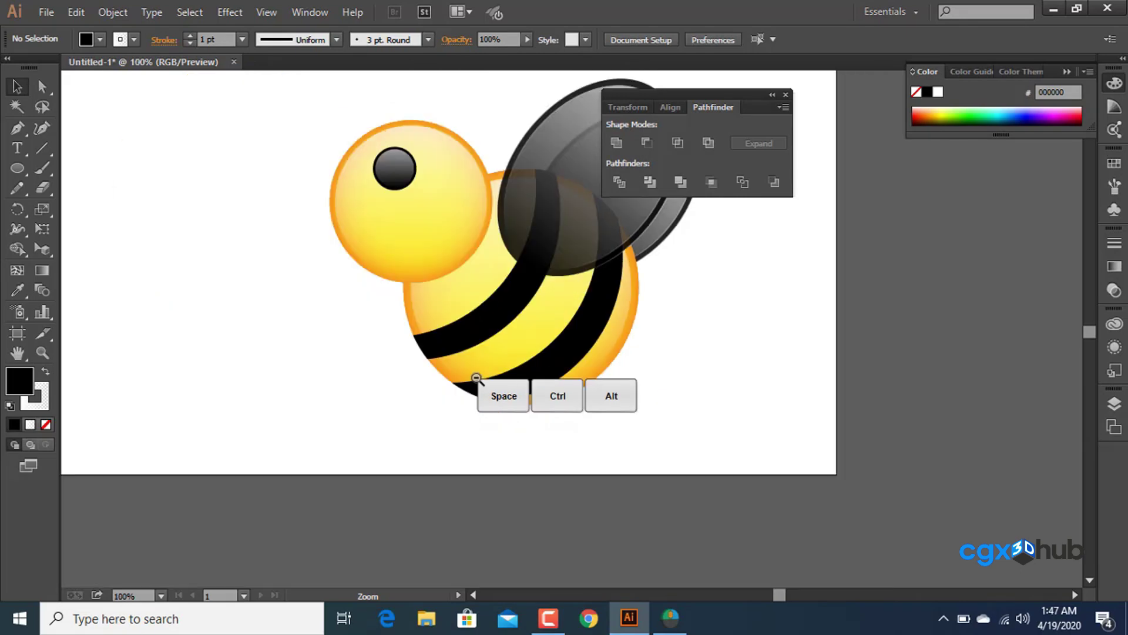
{"action": "left_click", "coordinate": [477, 377], "text": "ctrl+alt"}
Select all parts of the bee and group them.
{"action": "left_click", "coordinate": [588, 313], "text": "ctrl+alt"}
{"action": "left_click_drag", "start_coordinate": [496, 380], "coordinate": [451, 412]}
{"action": "left_click_drag", "start_coordinate": [330, 221], "coordinate": [599, 428]}
{"action": "key", "text": "ctrl"}
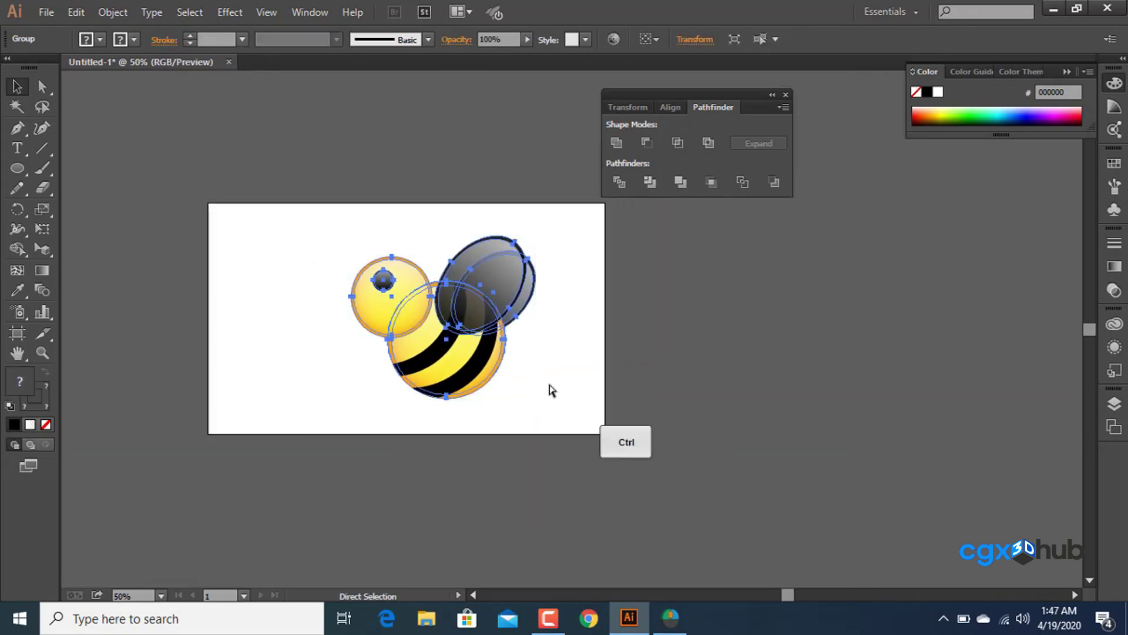
Place a scaled-down copy of the bee in the free space to its left, and delete that copy.
{"action": "left_click_drag", "start_coordinate": [465, 332], "coordinate": [307, 333]}
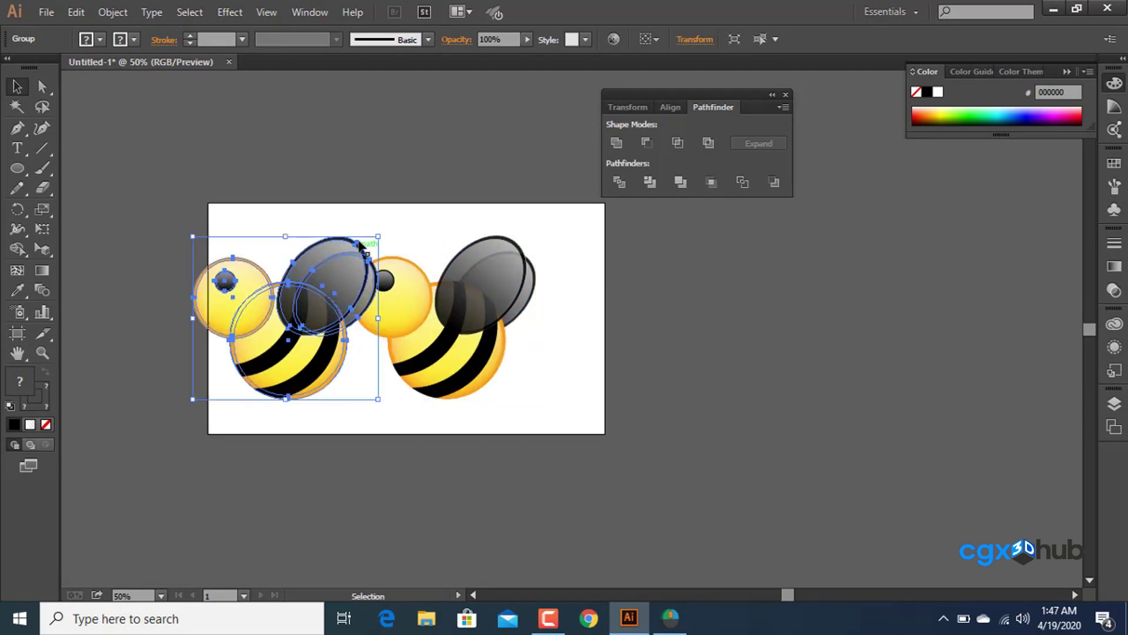
{"action": "left_click_drag", "start_coordinate": [378, 238], "coordinate": [305, 299]}
{"action": "left_click_drag", "start_coordinate": [265, 369], "coordinate": [300, 362]}
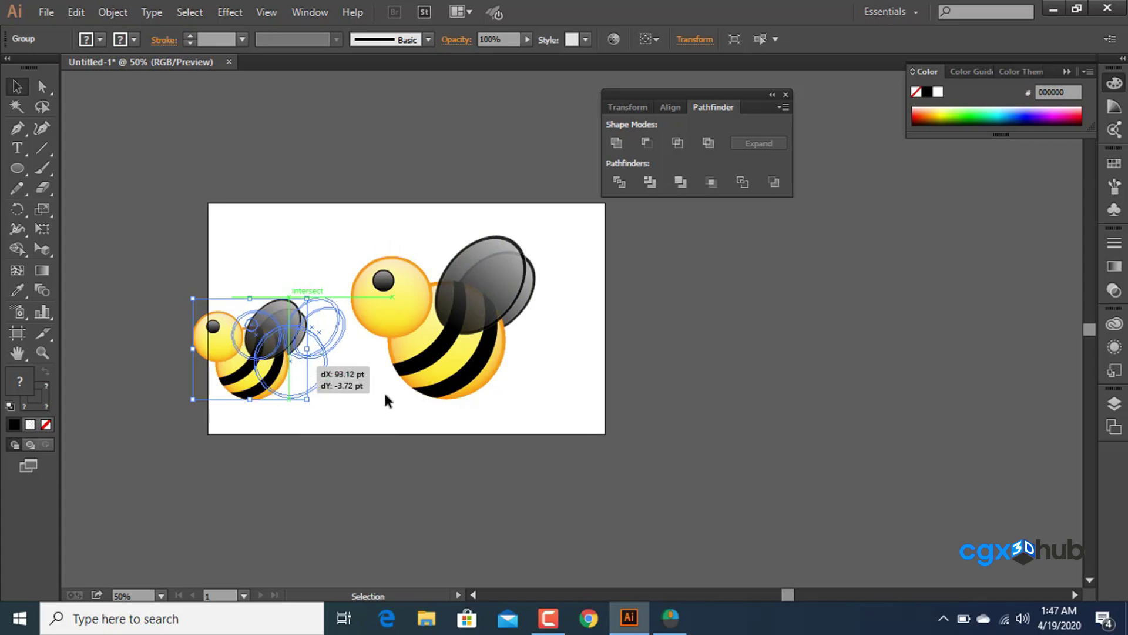
{"action": "left_click", "coordinate": [549, 396]}
{"action": "left_click", "coordinate": [550, 400], "text": "ctrl+alt"}
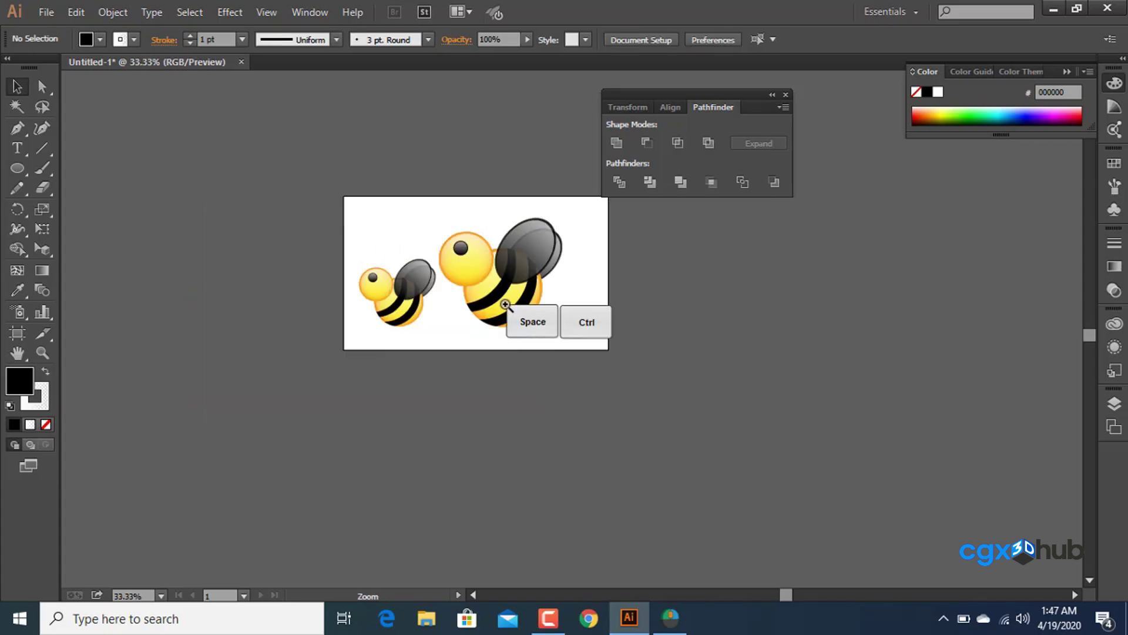
{"action": "left_click", "coordinate": [506, 306], "text": "ctrl"}
{"action": "left_click", "coordinate": [507, 306], "text": "ctrl"}
{"action": "left_click_drag", "start_coordinate": [472, 389], "coordinate": [302, 395]}
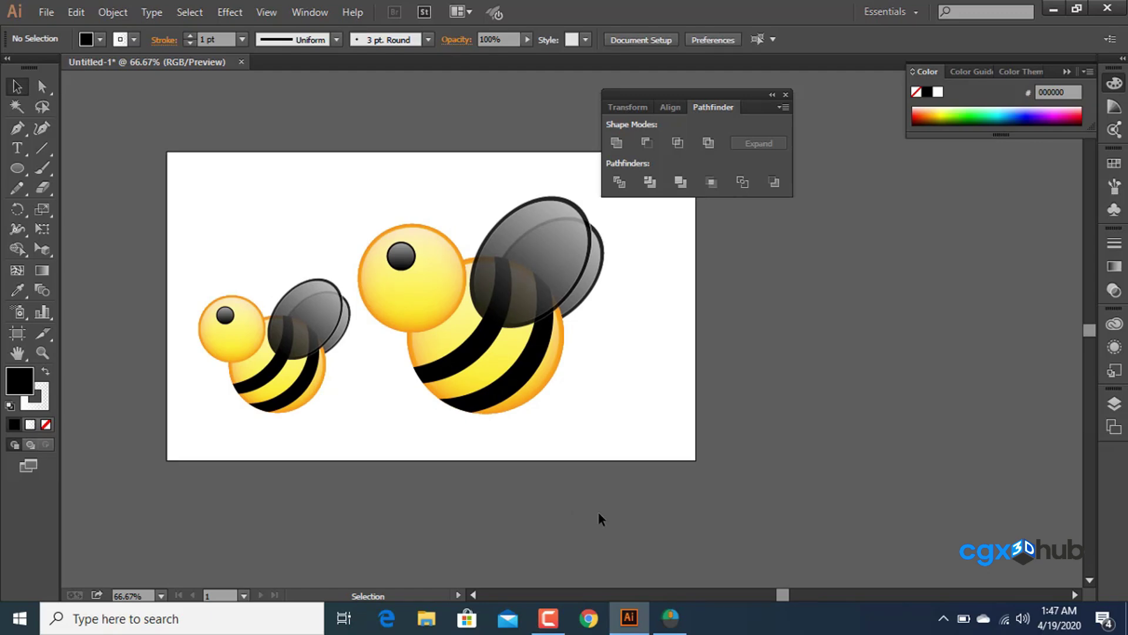
{"action": "key", "text": "ctrl+space"}
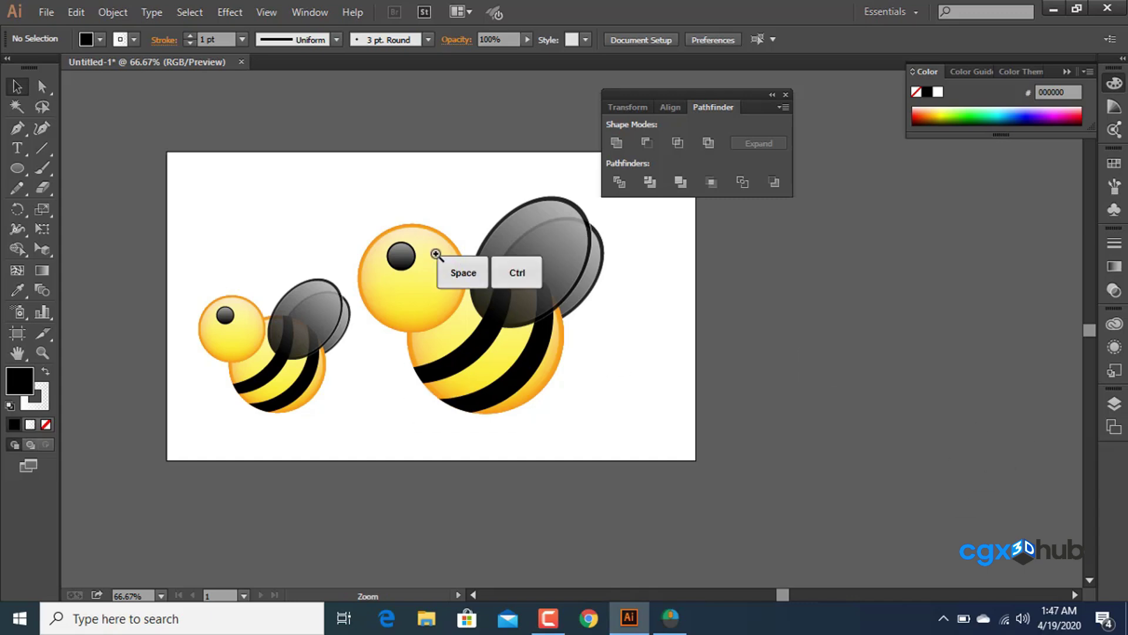
{"action": "left_click", "coordinate": [247, 331]}
{"action": "key", "text": "Delete"}
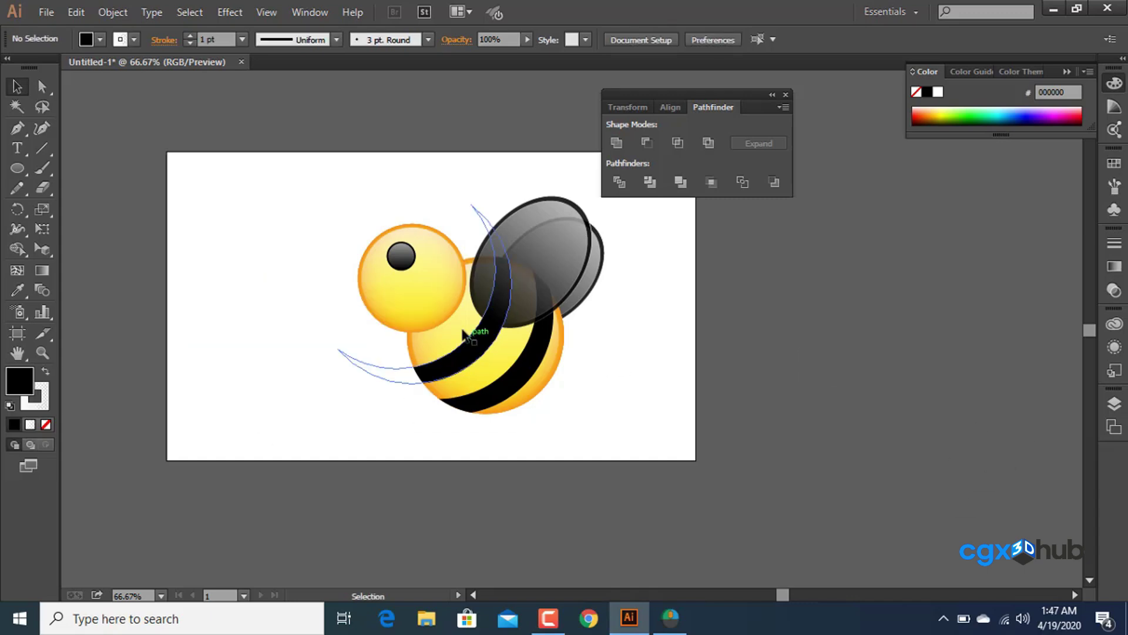
Draw a black circle overlapping the left side of the bee's head and place a copy of it slightly up and to the left.
{"action": "left_click", "coordinate": [415, 247], "text": "ctrl"}
{"action": "left_click", "coordinate": [415, 247], "text": "ctrl"}
{"action": "left_click_drag", "start_coordinate": [521, 400], "coordinate": [224, 196]}
{"action": "left_click", "coordinate": [17, 168]}
{"action": "left_click_drag", "start_coordinate": [356, 286], "coordinate": [467, 447]}
{"action": "key", "text": "space"}
{"action": "left_click", "coordinate": [17, 87]}
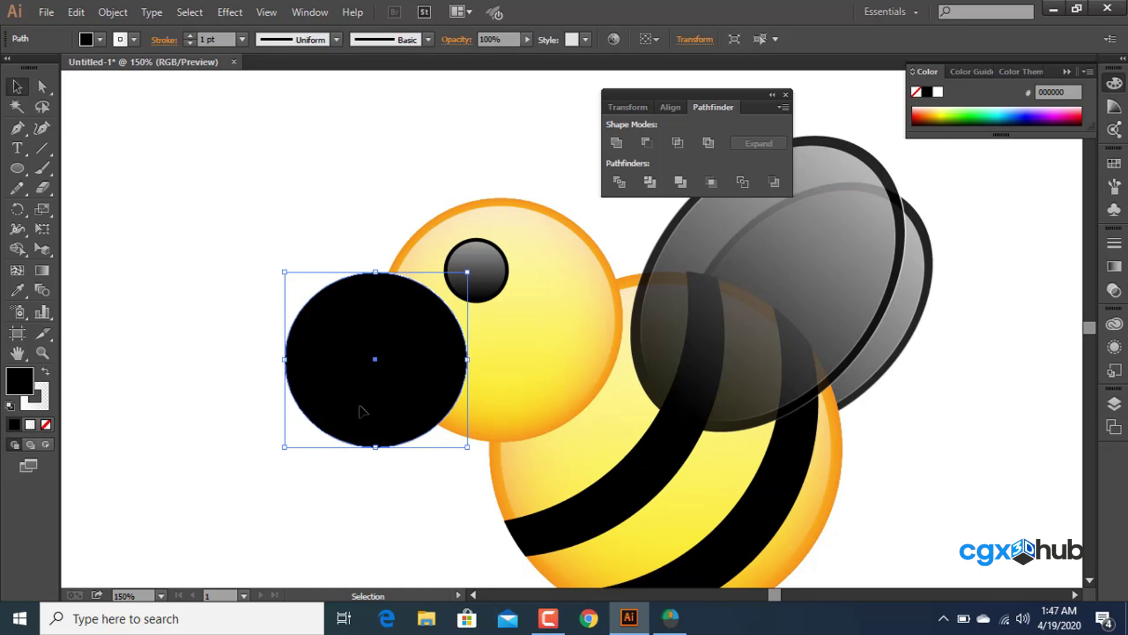
{"action": "mouse_move", "coordinate": [362, 408]}
{"action": "left_mouse_down"}
{"action": "mouse_move", "coordinate": [343, 382]}
{"action": "mouse_move", "coordinate": [363, 399]}
{"action": "left_mouse_up"}
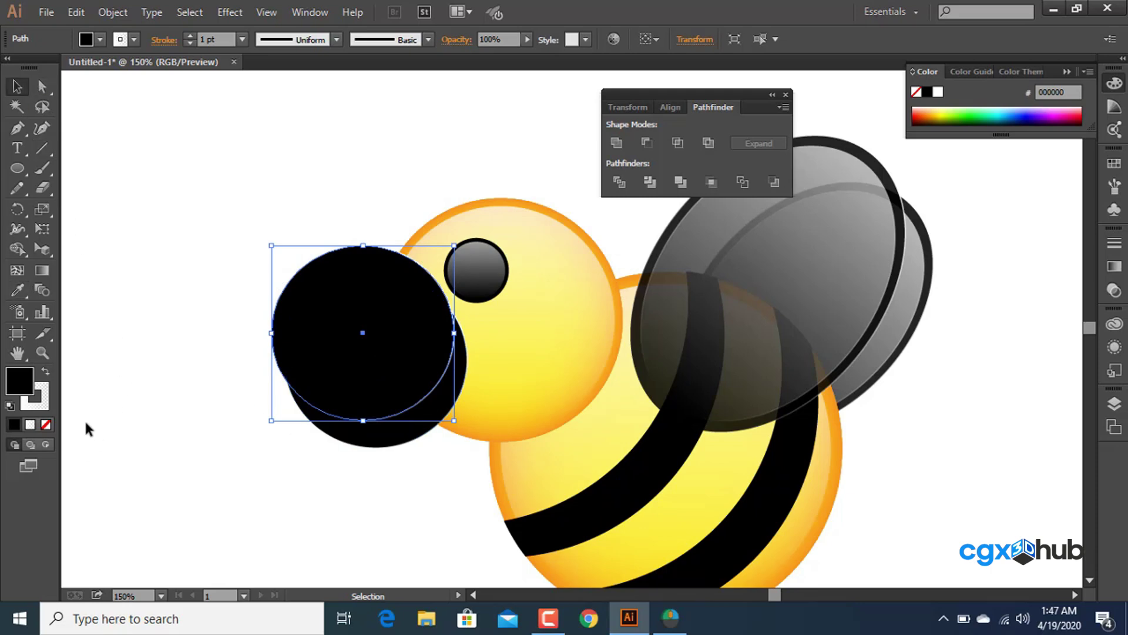
Remove the outline from both black circles and subtract the upper copy from the lower circle to leave a crescent.
{"action": "left_click", "coordinate": [42, 404]}
{"action": "left_click", "coordinate": [46, 424]}
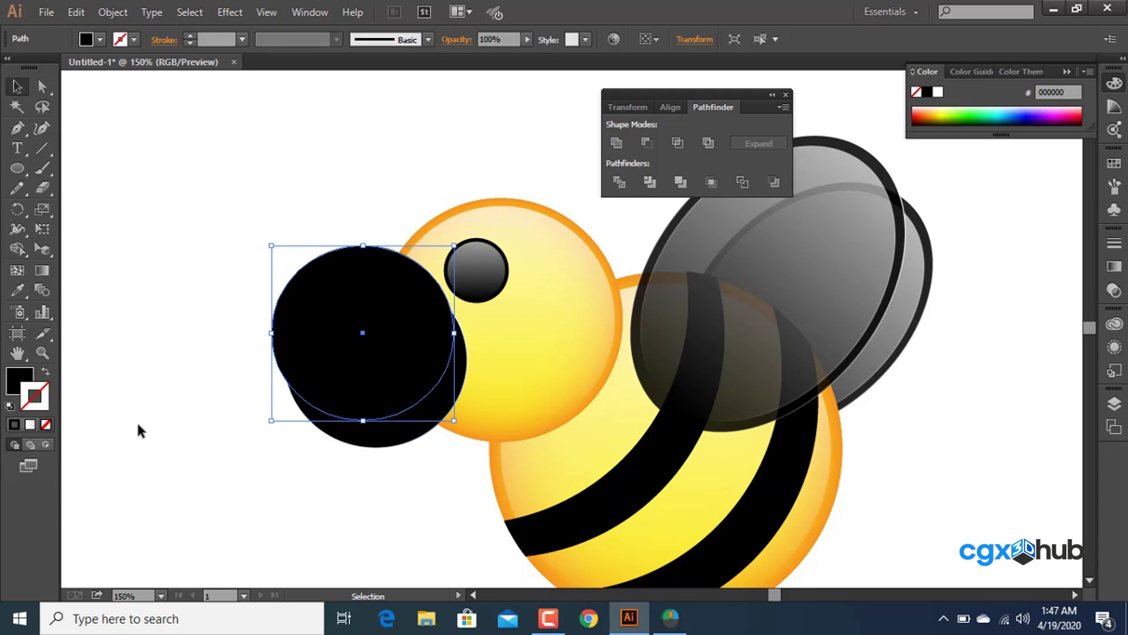
{"action": "left_click", "coordinate": [370, 441]}
{"action": "key", "text": "/"}
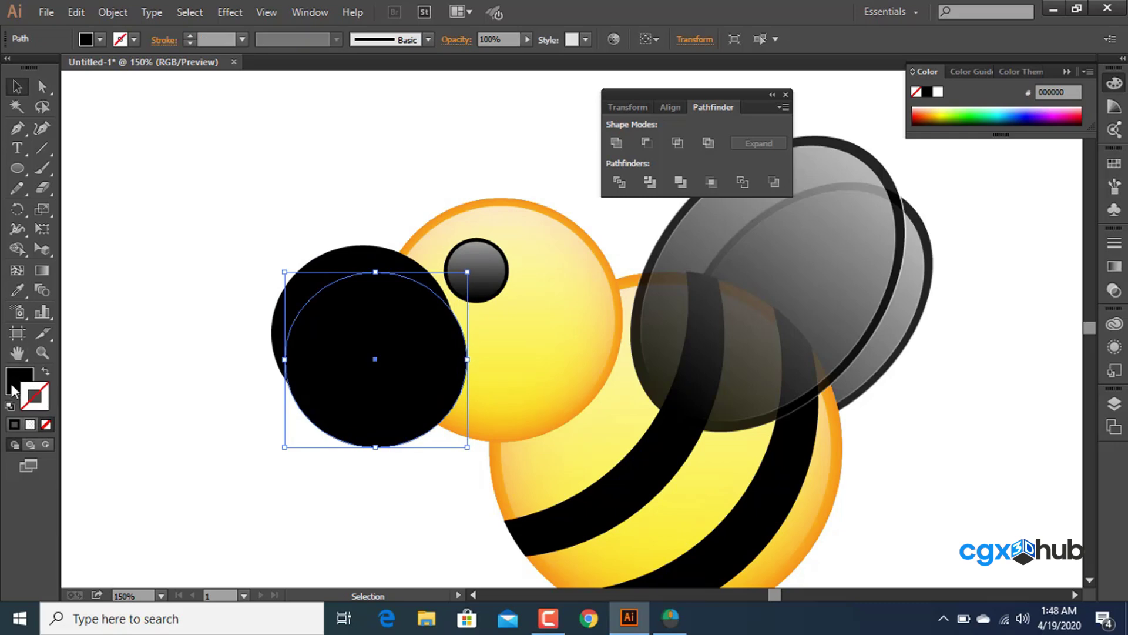
{"action": "left_click", "coordinate": [12, 390]}
{"action": "mouse_move", "coordinate": [219, 285]}
{"action": "left_mouse_down"}
{"action": "mouse_move", "coordinate": [279, 379]}
{"action": "mouse_move", "coordinate": [330, 415]}
{"action": "left_mouse_up"}
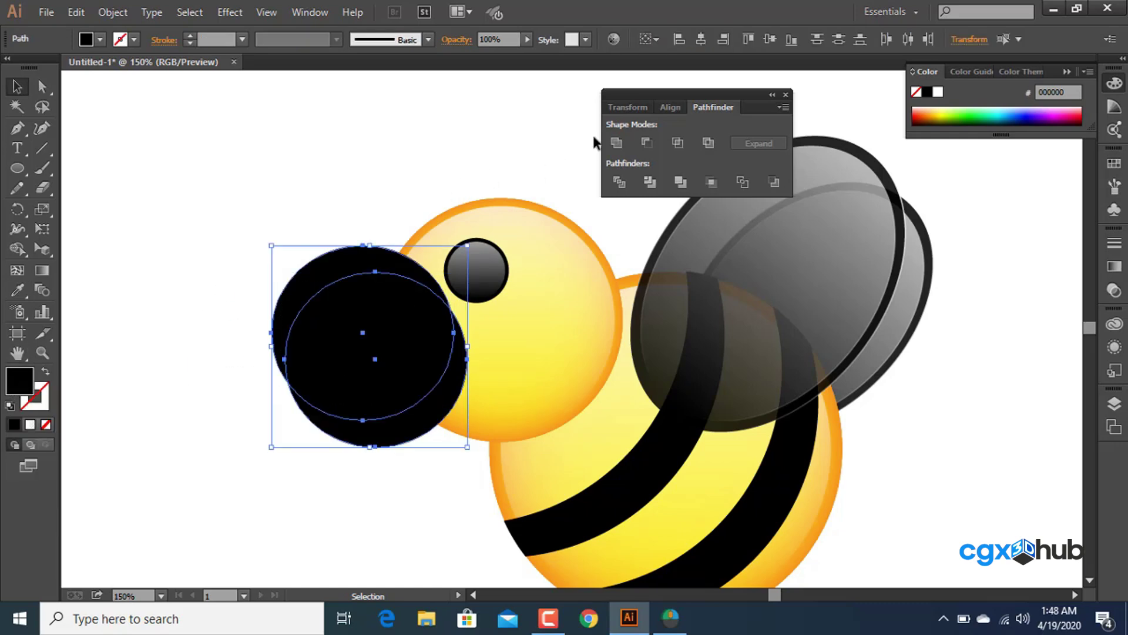
{"action": "left_click", "coordinate": [649, 139]}
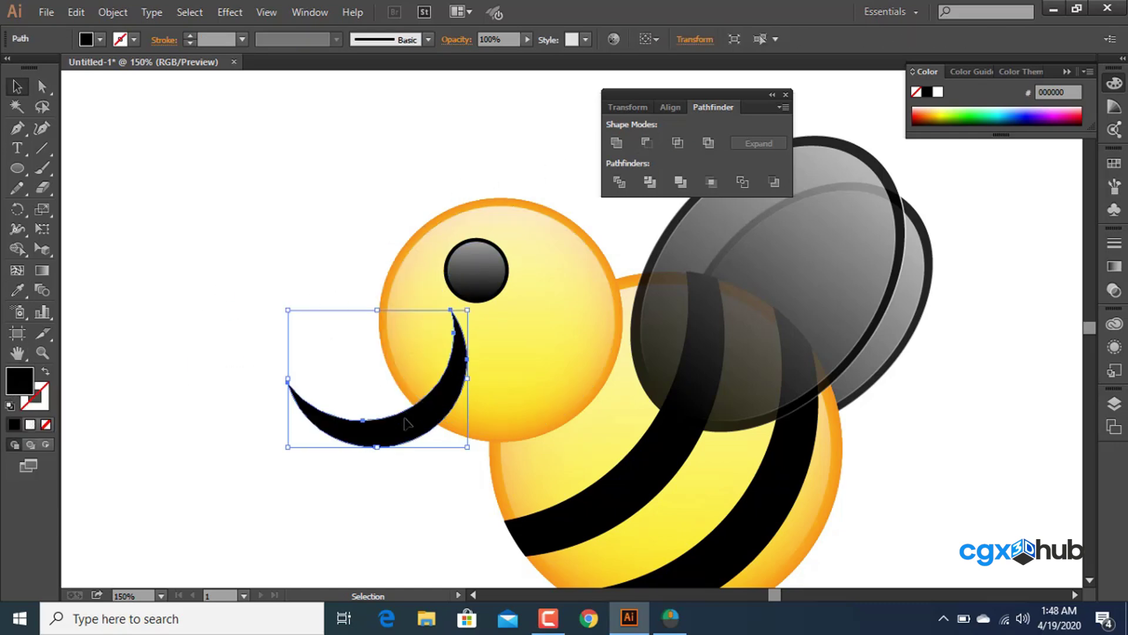
Move the black crescent slightly to the left and rotate it a little clockwise to form the bee's smile.
{"action": "left_click_drag", "start_coordinate": [386, 435], "coordinate": [367, 435]}
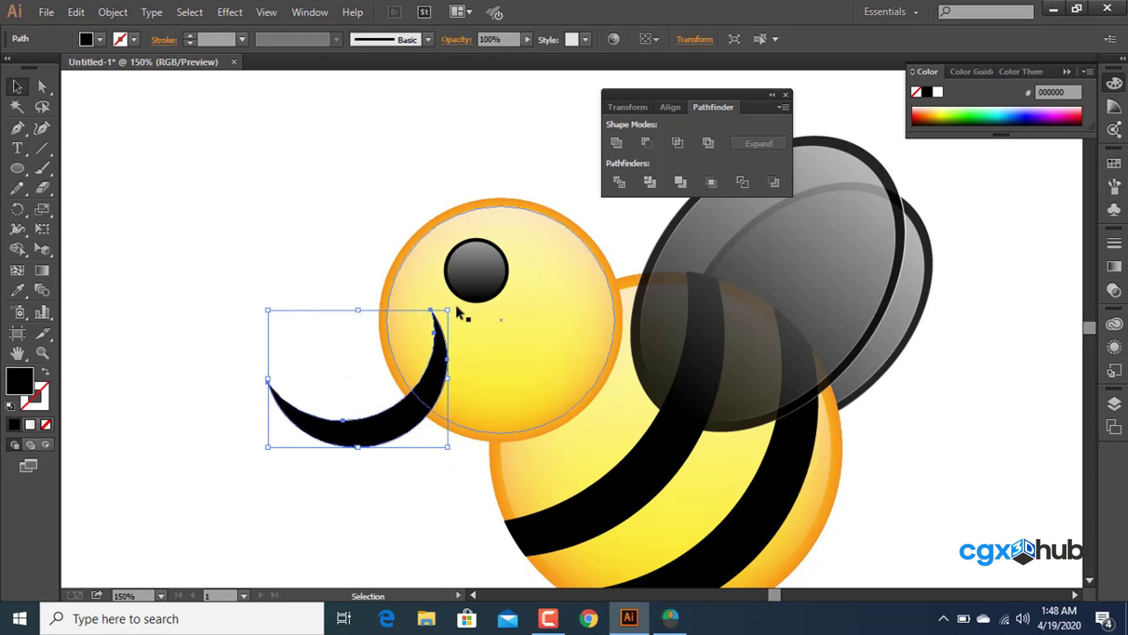
{"action": "left_click_drag", "start_coordinate": [452, 303], "coordinate": [477, 336]}
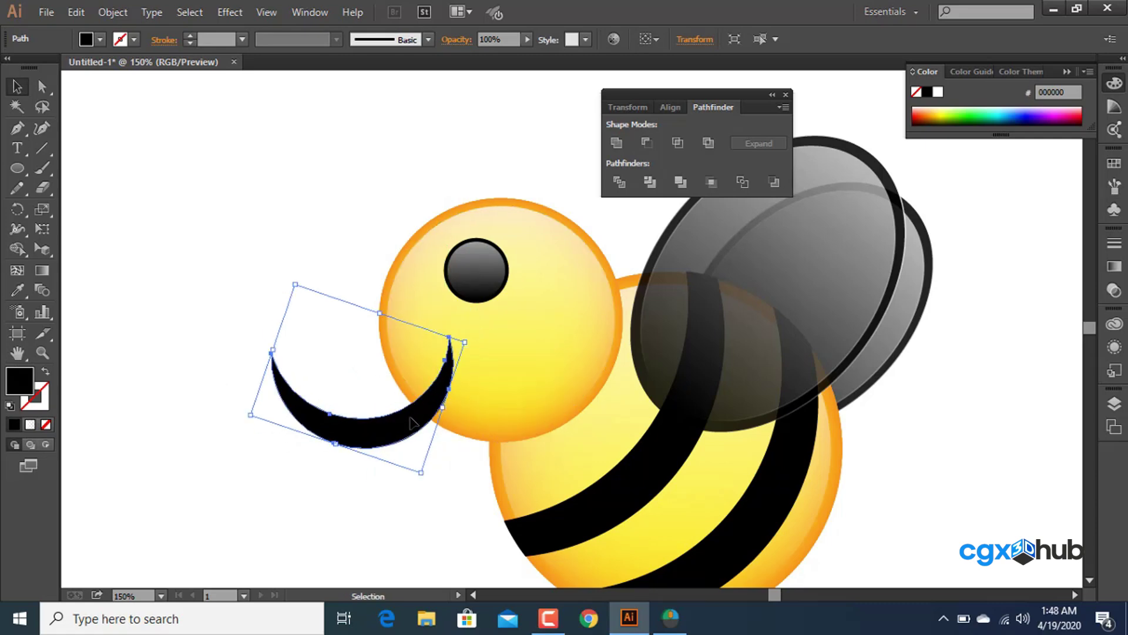
{"action": "left_click", "coordinate": [295, 325]}
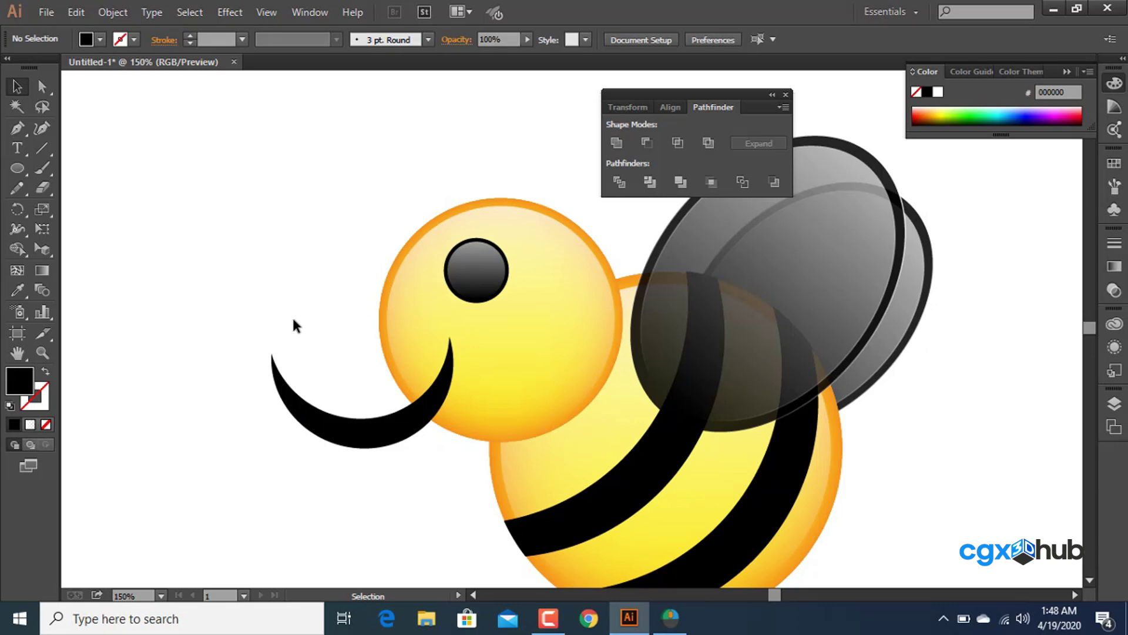
Draw a black circle without outline covering the bee's whole head and nudge it into line with the head's outer edge.
{"action": "left_click", "coordinate": [17, 168]}
{"action": "left_click_drag", "start_coordinate": [502, 331], "coordinate": [615, 434]}
{"action": "left_click_drag", "start_coordinate": [615, 435], "coordinate": [623, 436]}
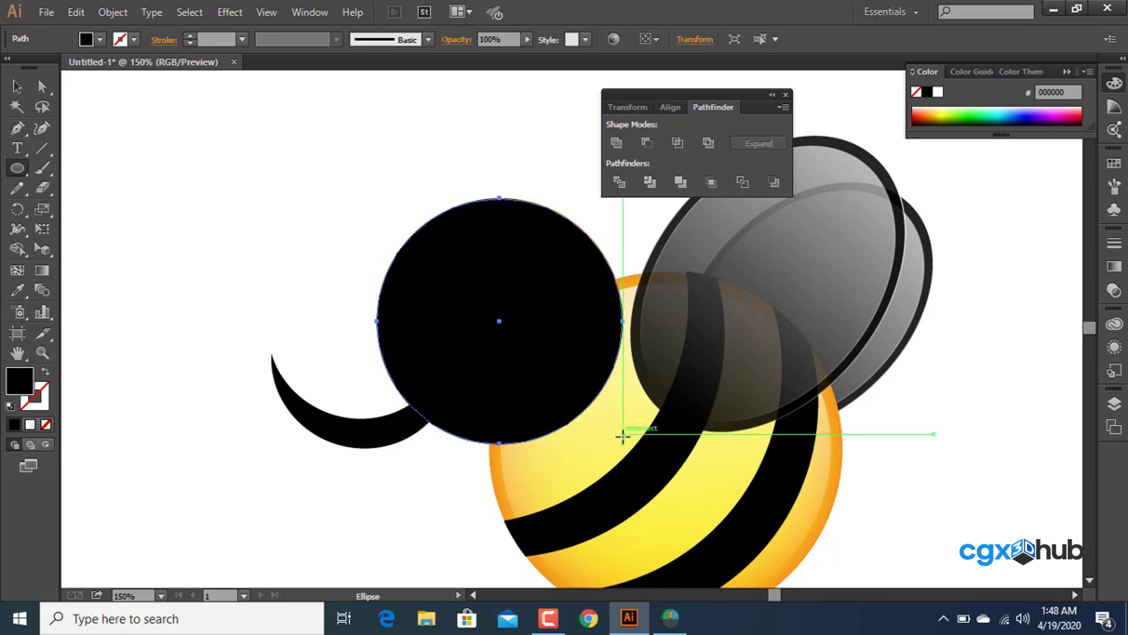
{"action": "key", "text": "Right"}
{"action": "key", "text": "Up"}
{"action": "key", "text": "Right"}
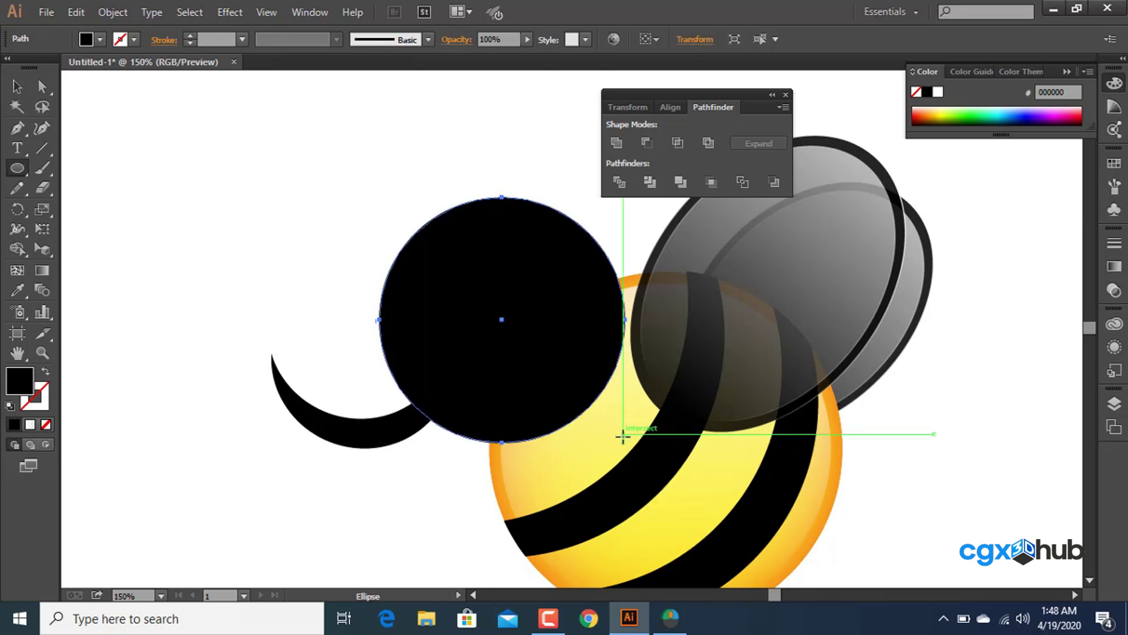
Clip the crescent with the head-sized circle using a clipping mask, so only the part of the smile inside the head remains.
{"action": "left_click", "coordinate": [14, 88]}
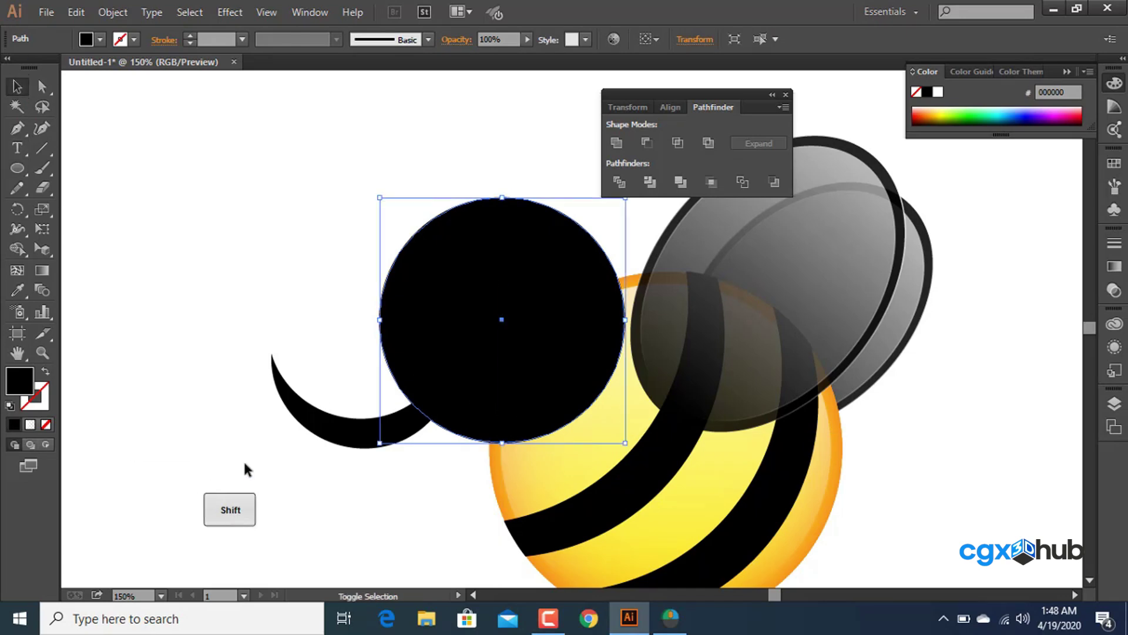
{"action": "left_click", "coordinate": [305, 427], "text": "shift"}
{"action": "right_click", "coordinate": [309, 414]}
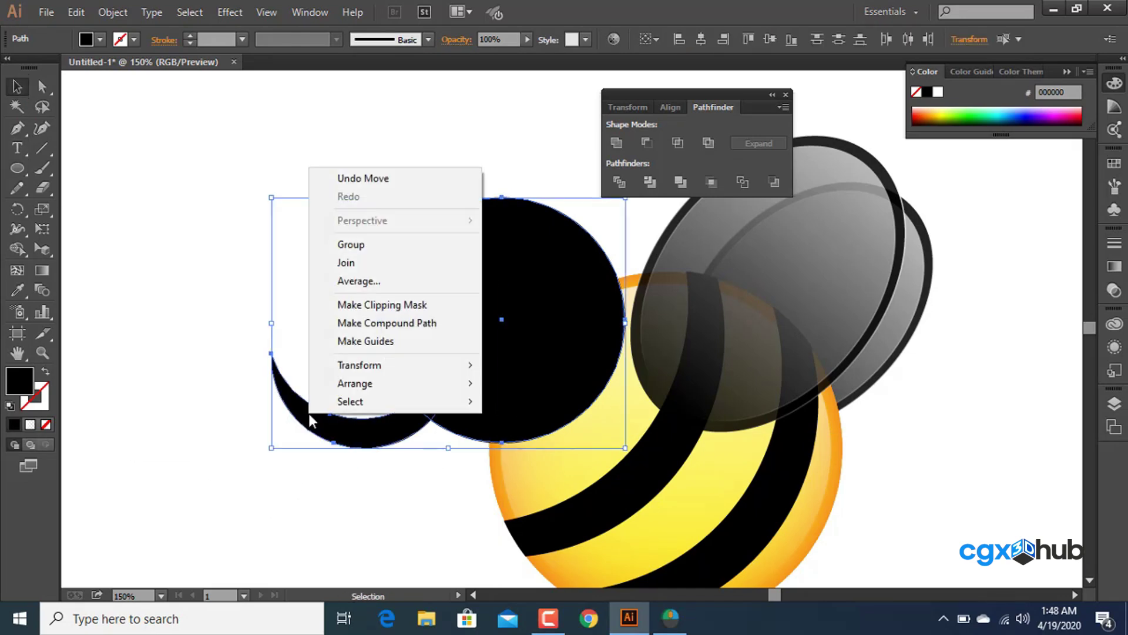
{"action": "left_click", "coordinate": [389, 305]}
{"action": "left_click", "coordinate": [264, 185]}
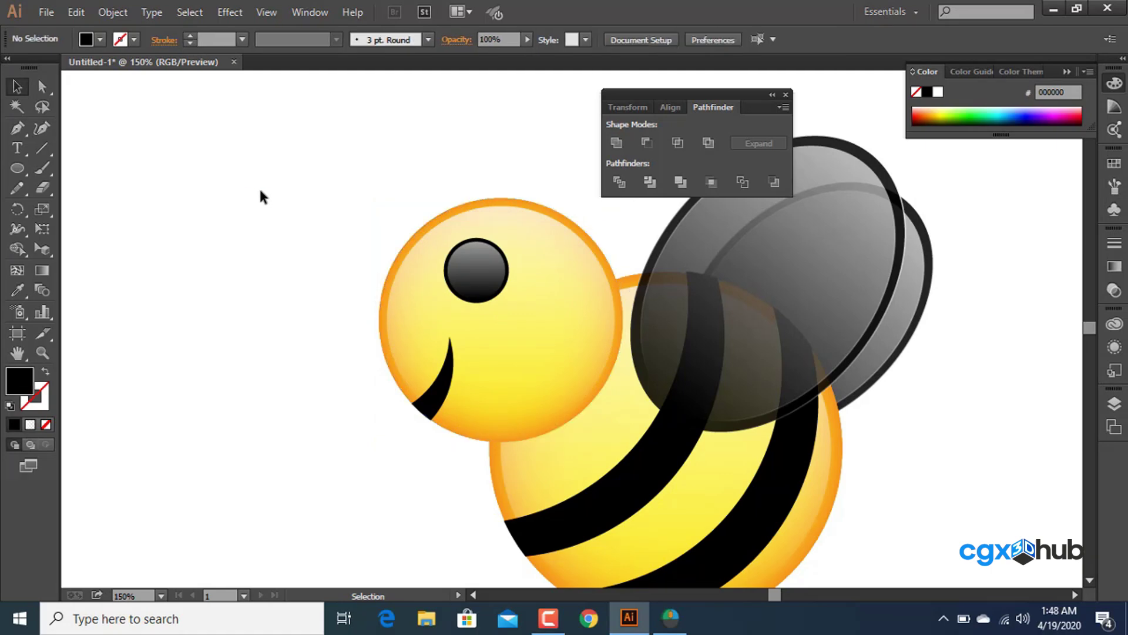
{"action": "left_click", "coordinate": [361, 342], "text": "ctrl+alt"}
{"action": "left_click", "coordinate": [361, 342], "text": "ctrl+alt"}
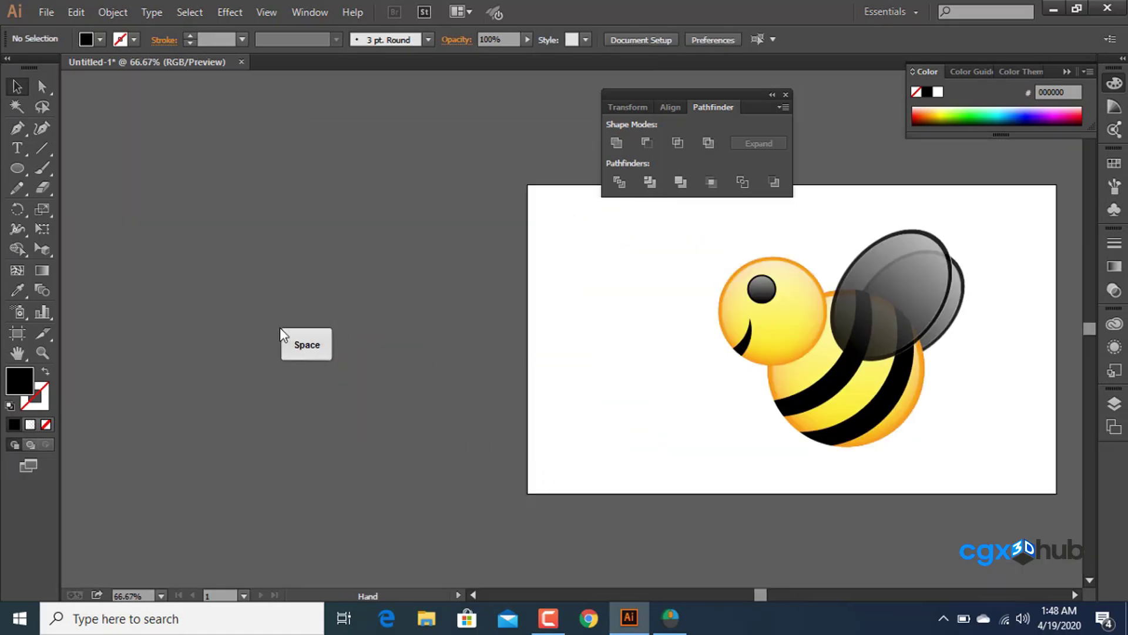
{"action": "left_click_drag", "start_coordinate": [676, 406], "coordinate": [332, 369]}
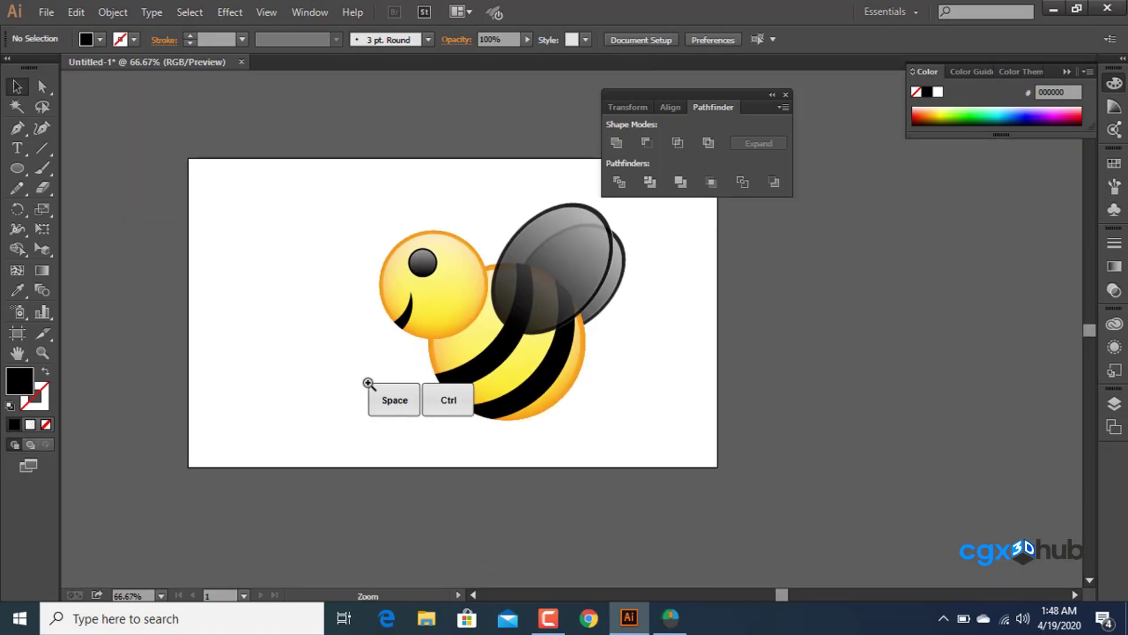
{"action": "left_click", "coordinate": [368, 383], "text": "ctrl"}
{"action": "left_click_drag", "start_coordinate": [462, 401], "coordinate": [253, 522]}
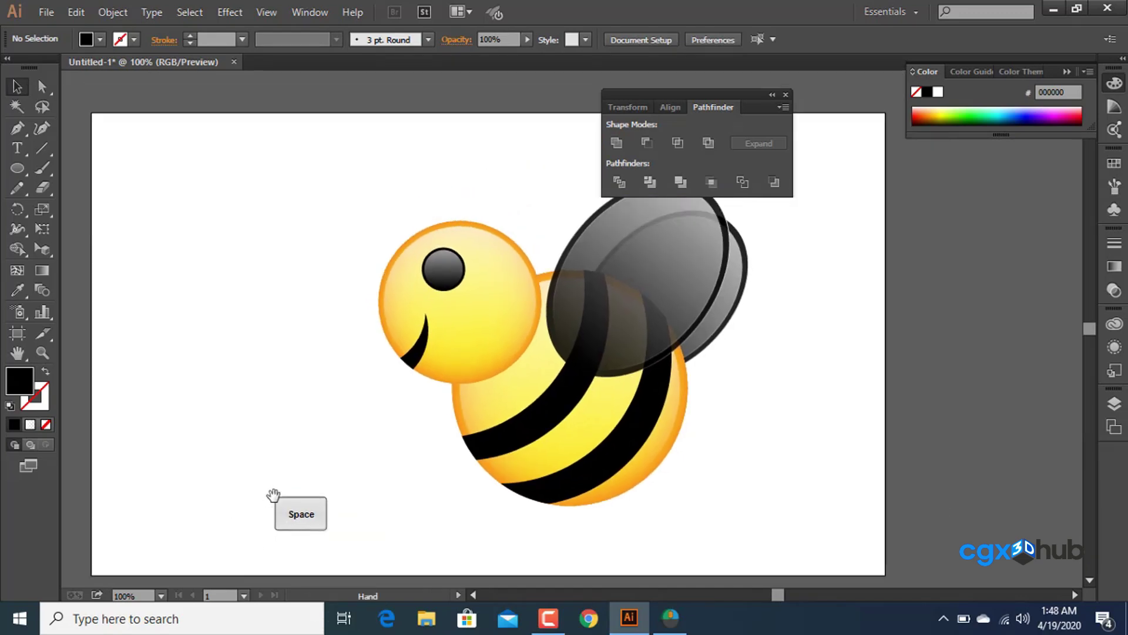